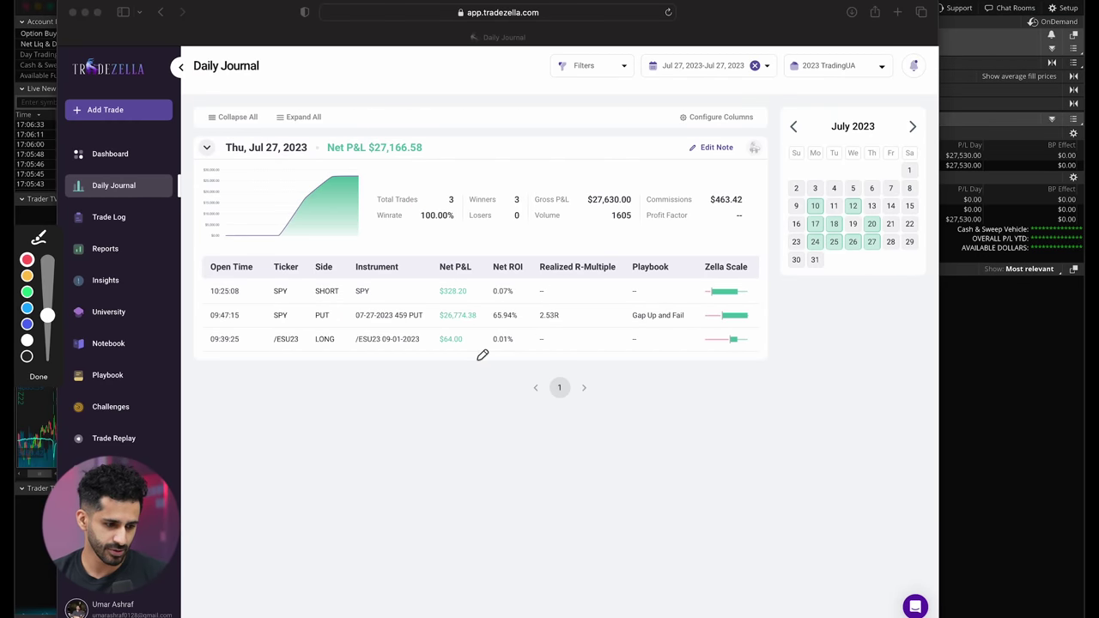
mouse_move(496, 302)
mouse_down()
mouse_move(520, 312)
mouse_move(495, 294)
mouse_up()
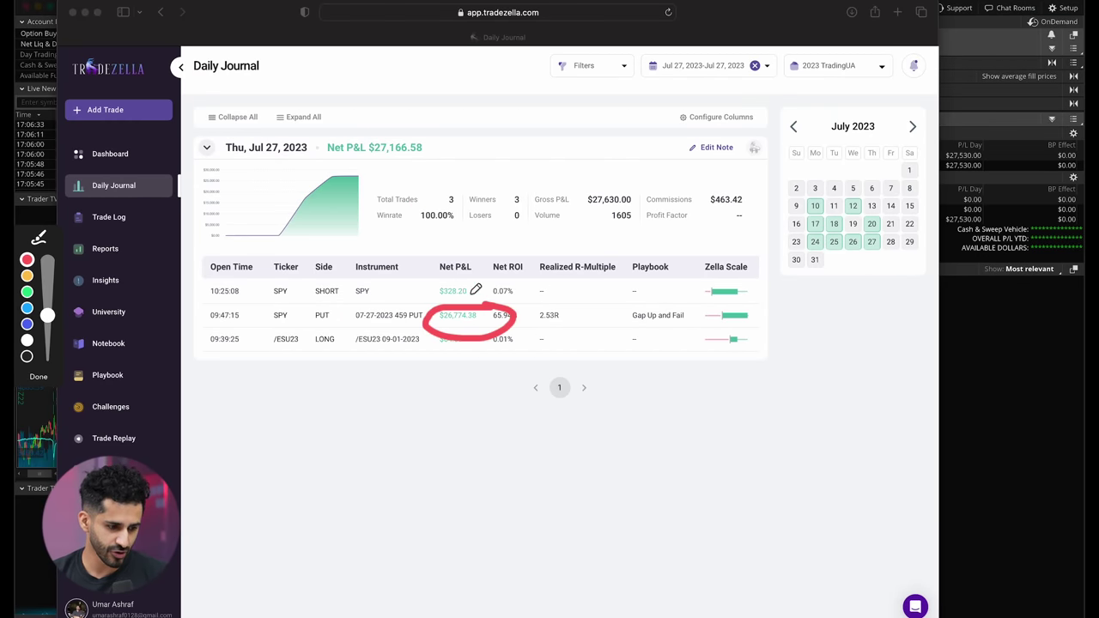
click(43, 376)
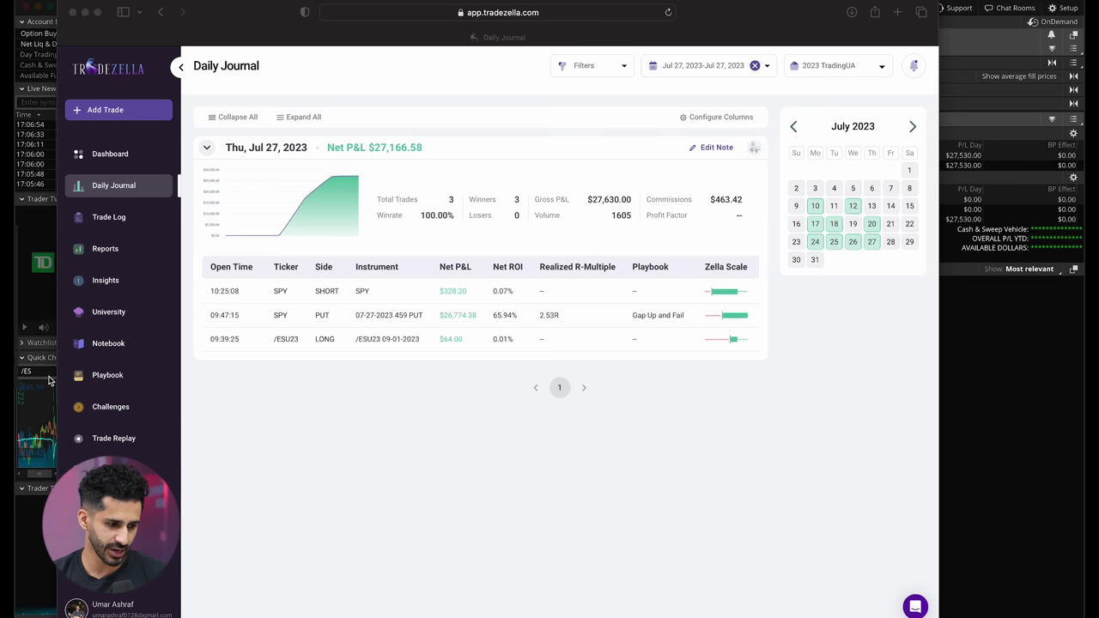
Step: Switch to thinkorswim and show the day's price action on the SPY one-minute chart in the Flexible Grid
click(1020, 305)
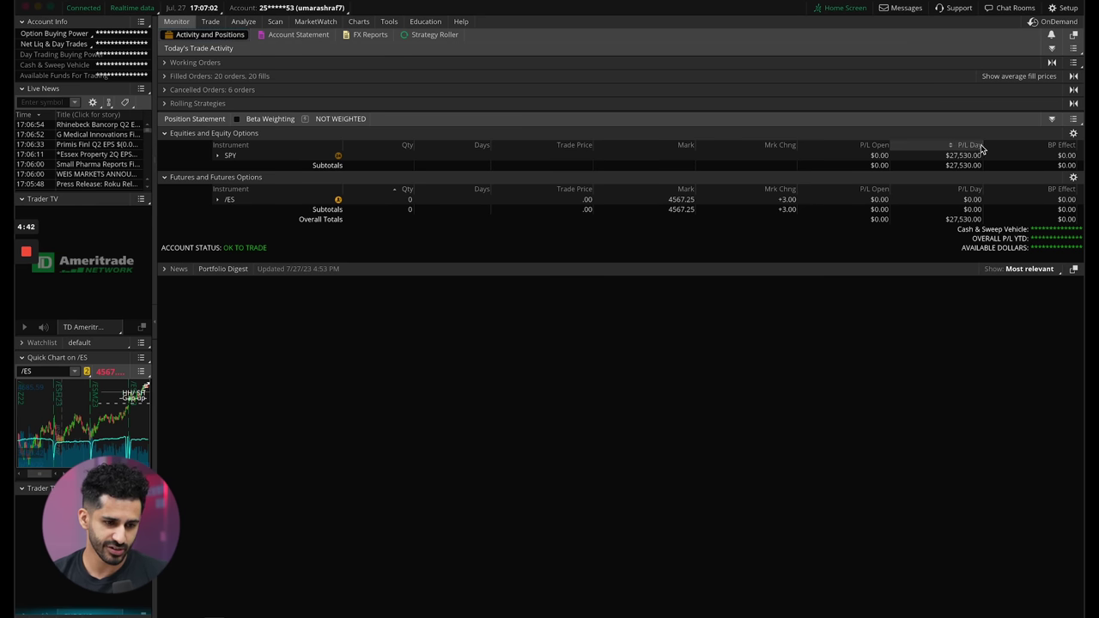
click(359, 22)
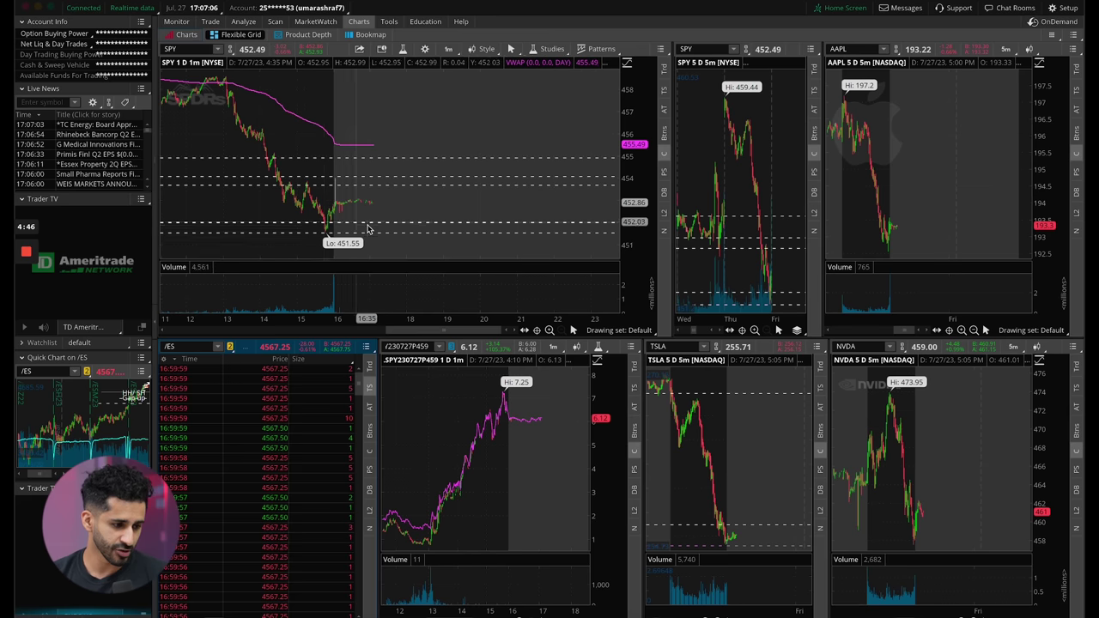
scroll(366, 228, up, 5)
Step: Return to the TradeZella Daily Journal and open the note for Thu, Jul 27, 2023
key(ctrl+Up)
click(296, 389)
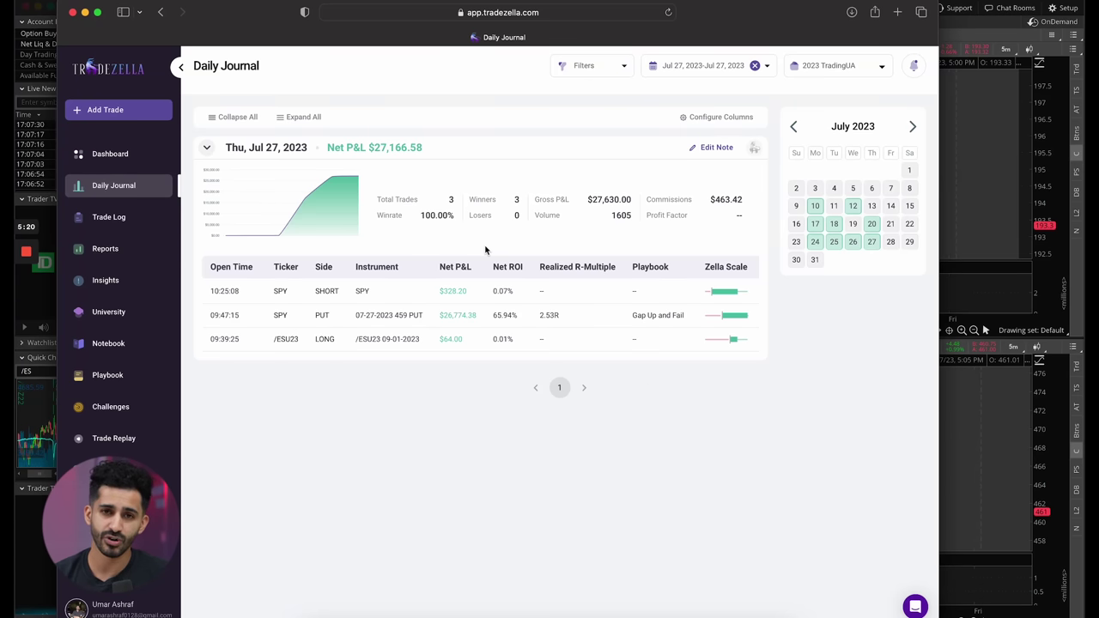
click(715, 148)
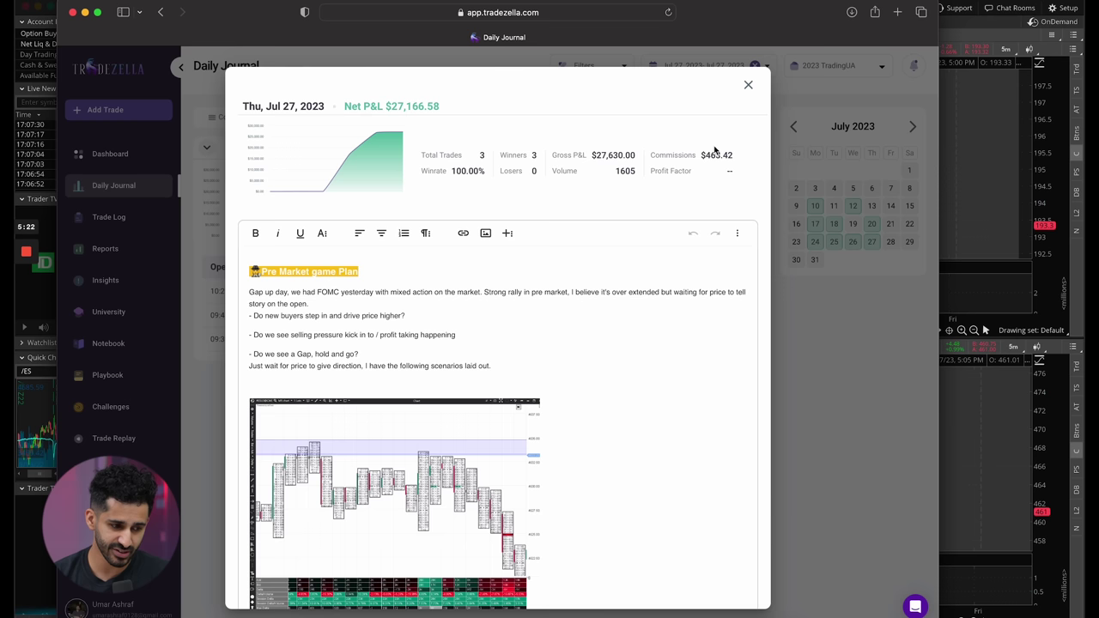
Step: Read the opening paragraph of the Pre Market game Plan, highlighting the passage "I believe it's over extended"
drag(247, 290, 490, 297)
click(283, 315)
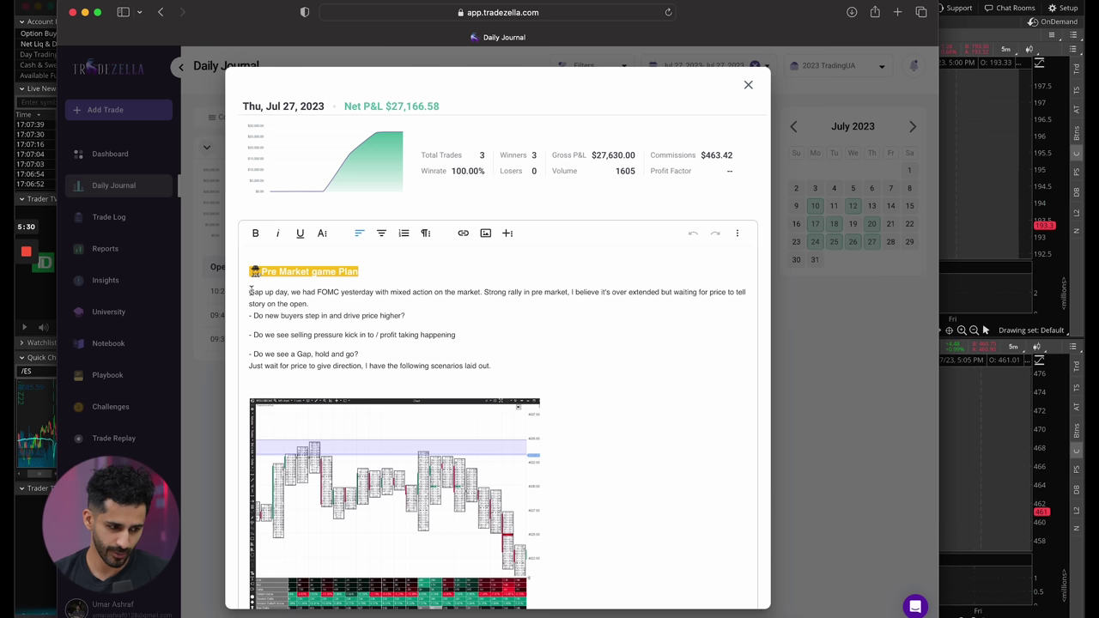
drag(249, 293, 669, 293)
click(260, 293)
click(353, 292)
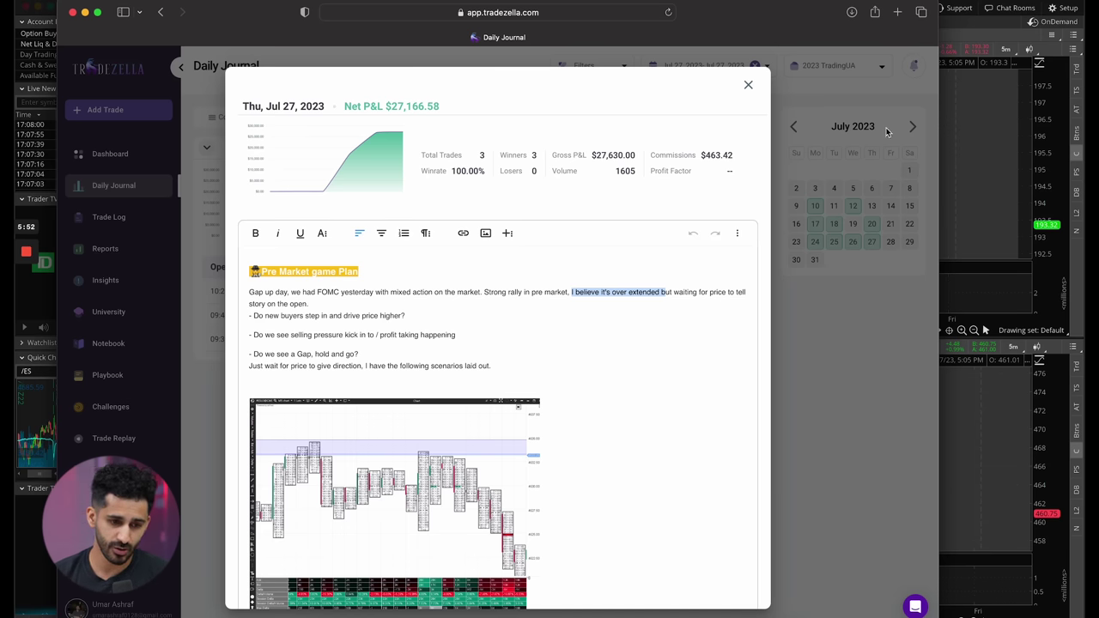
Step: Switch to thinkorswim and load the symbol /ES in the one-minute SPY chart cell
key(super+Tab)
right_click(306, 146)
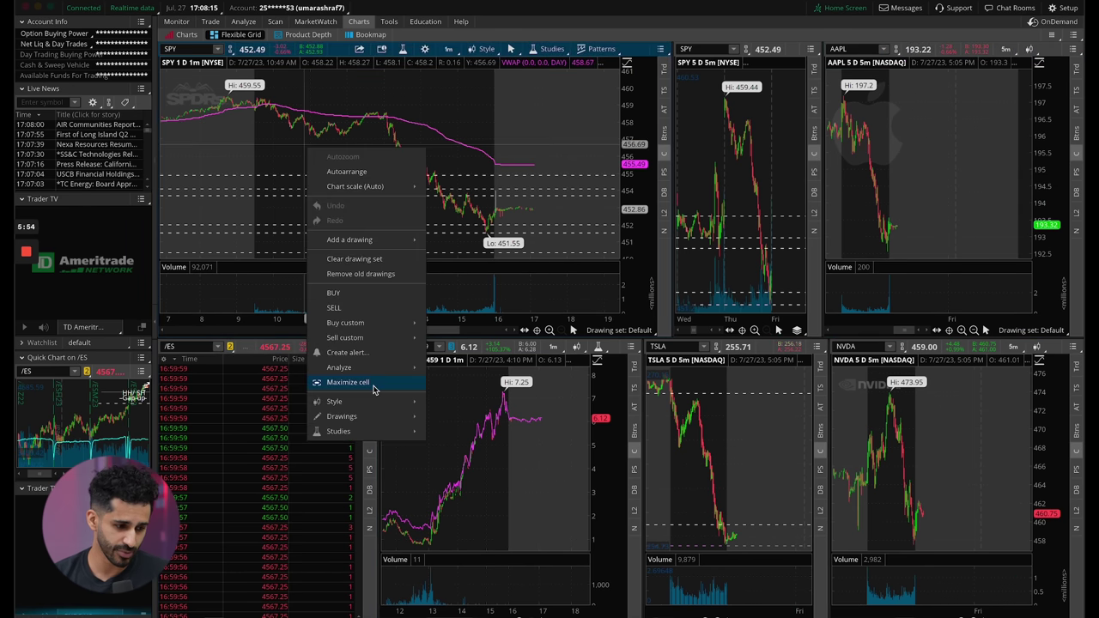
key(Escape)
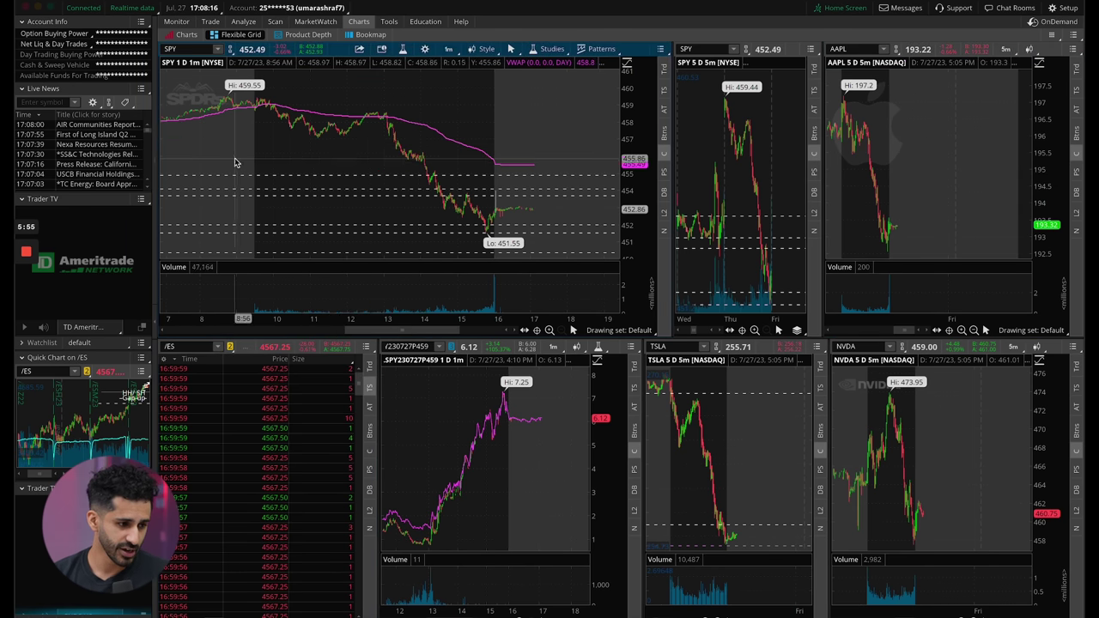
click(196, 50)
text(/ES)
key(Return)
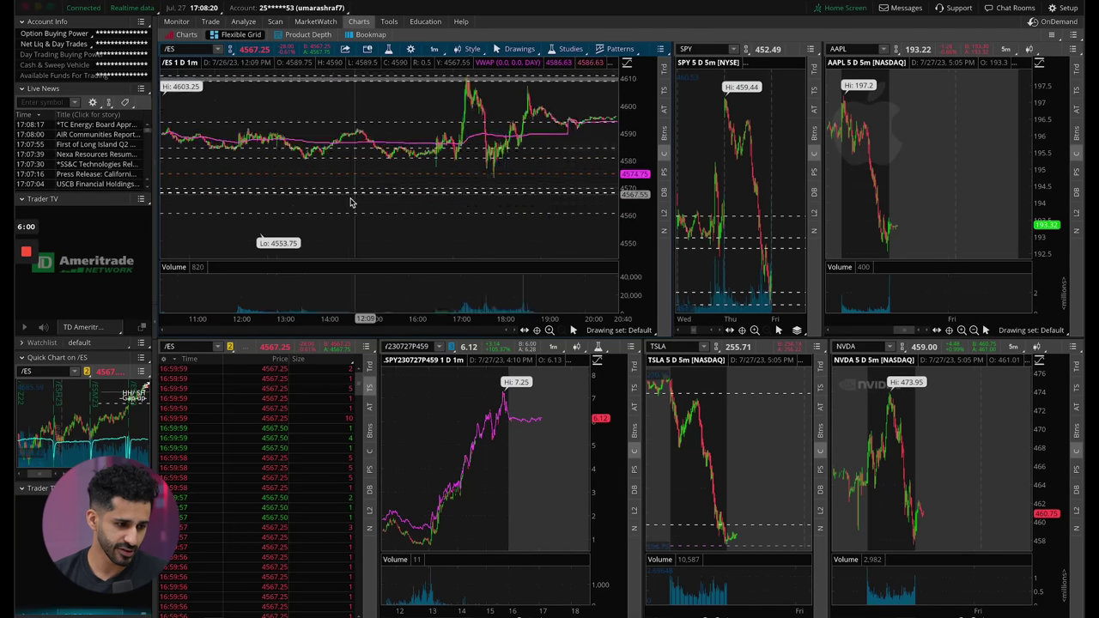
Step: Maximize the /ES chart cell, collapse the sidebar and bring the whole overnight and regular session into view
right_click(348, 207)
right_click(448, 160)
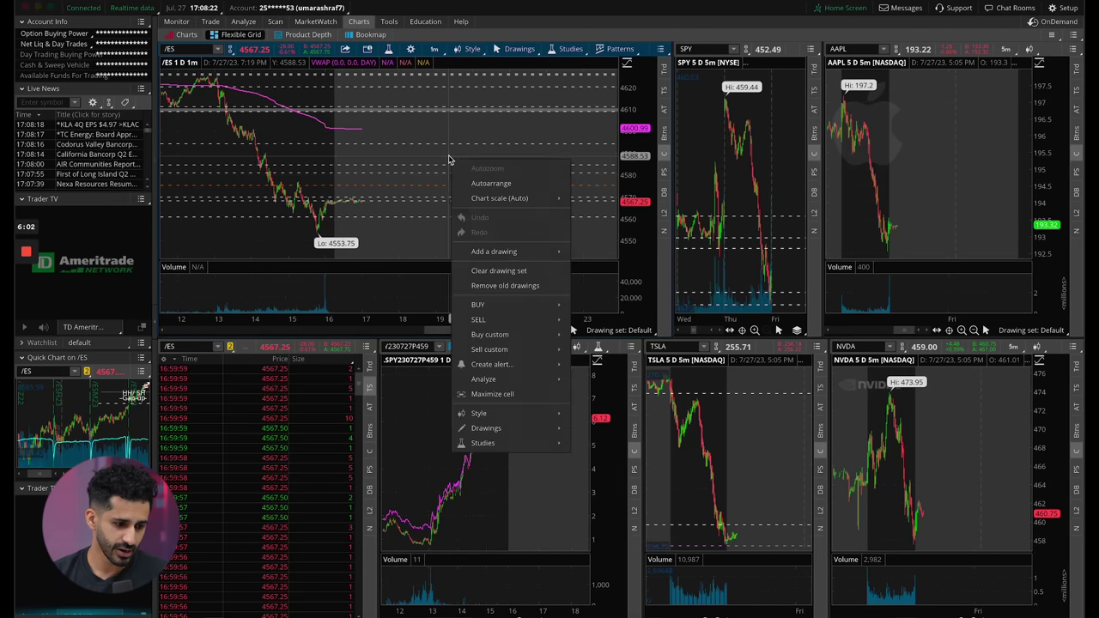
click(492, 393)
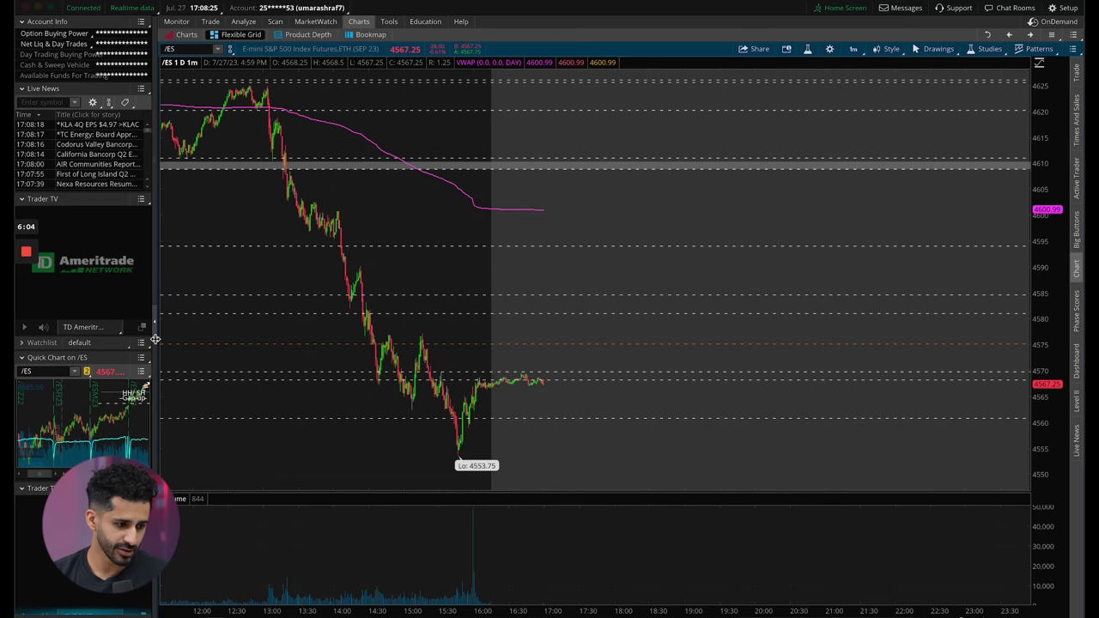
click(155, 320)
scroll(368, 244, up, 10)
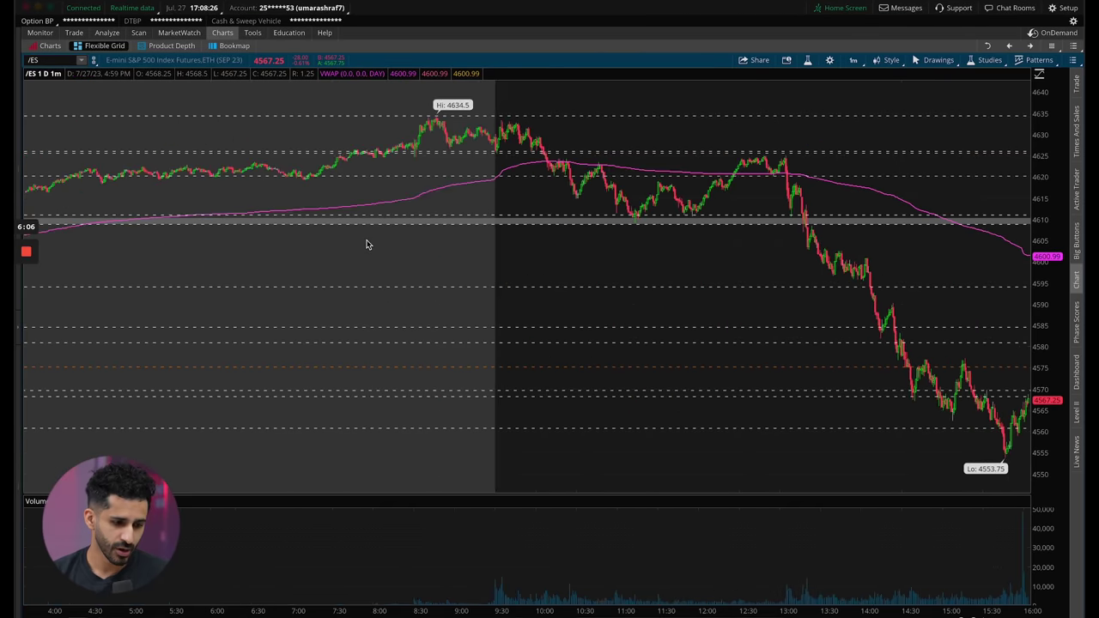
scroll(739, 400, down, 5)
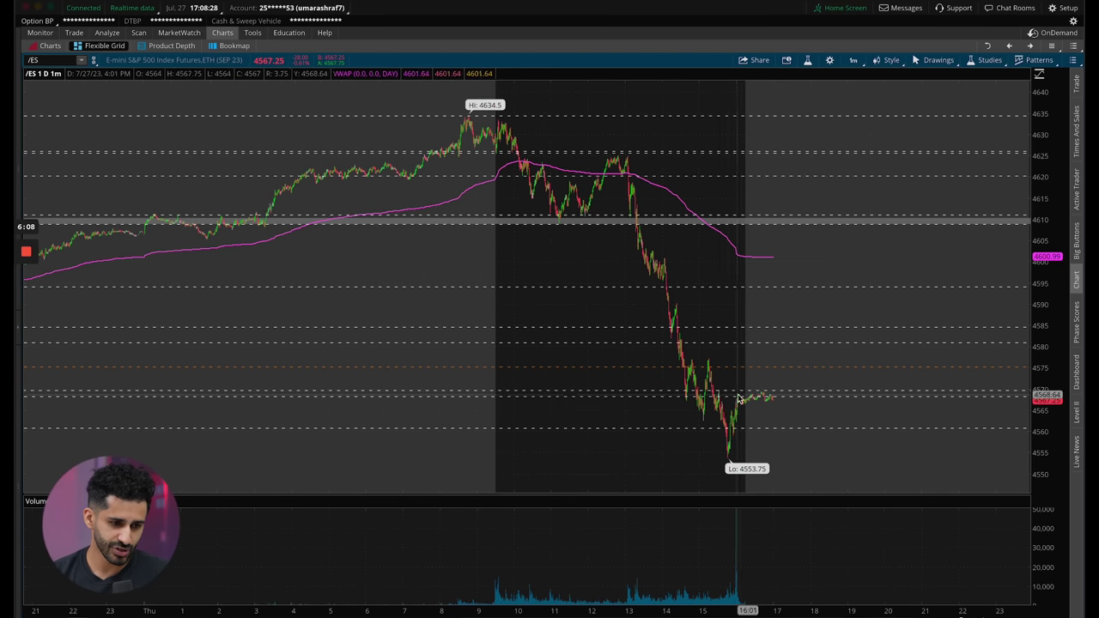
Step: Set the /ES chart to the 5 D 5m timeframe and examine Thursday's overnight rally and session
click(853, 59)
click(822, 126)
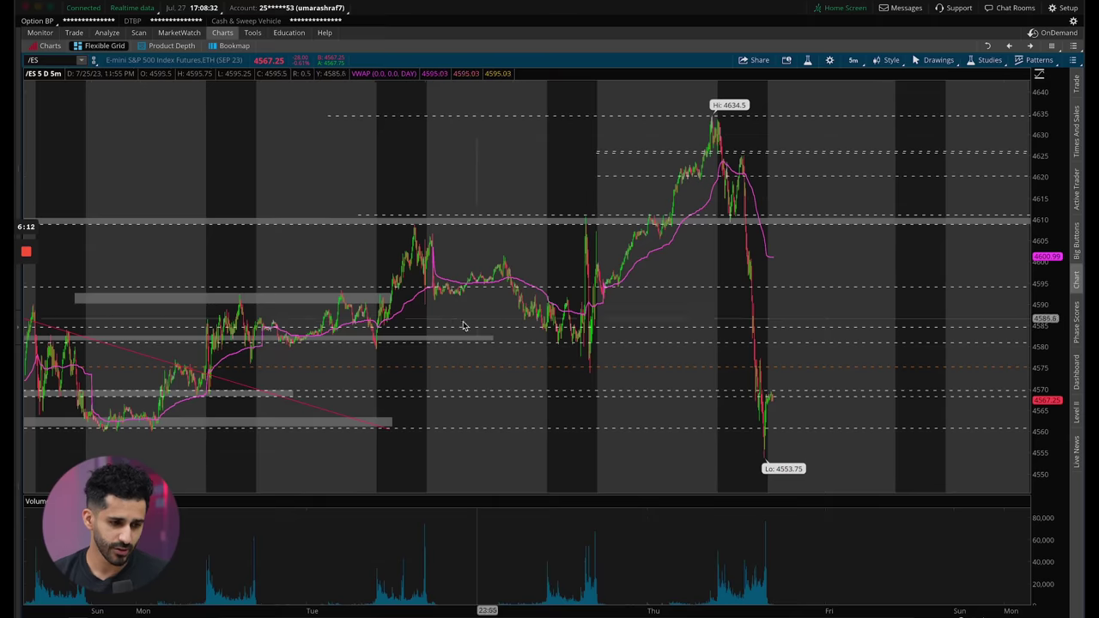
drag(462, 324, 949, 326)
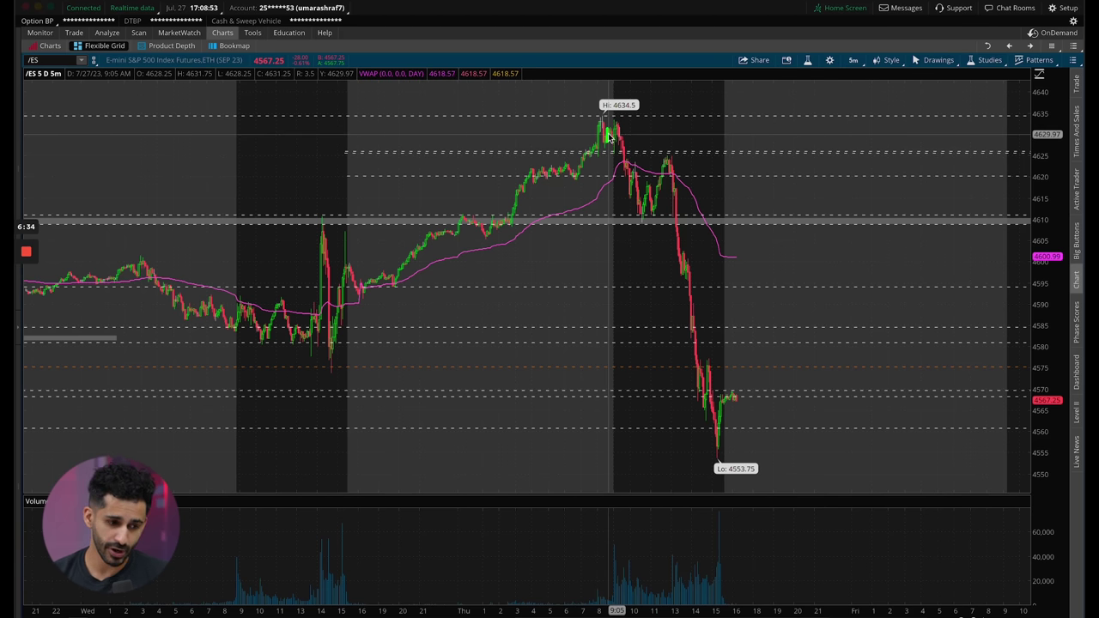
scroll(573, 151, up, 2)
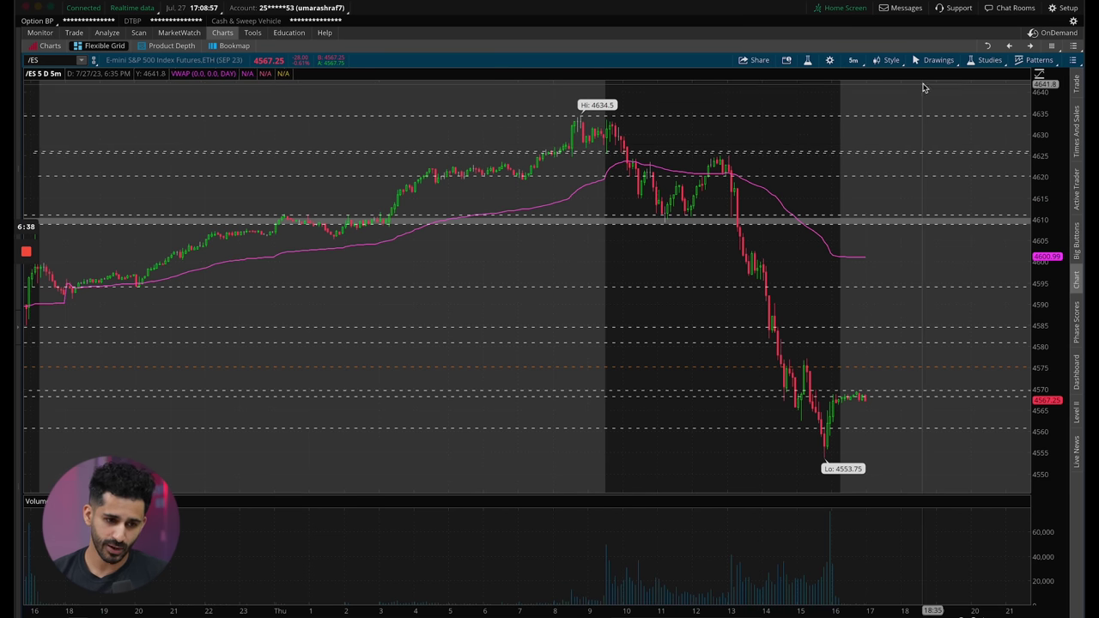
Step: Show the SPY five-minute chart full size, mark Thursday's opening gap with red freehand strokes and clear them
click(1030, 46)
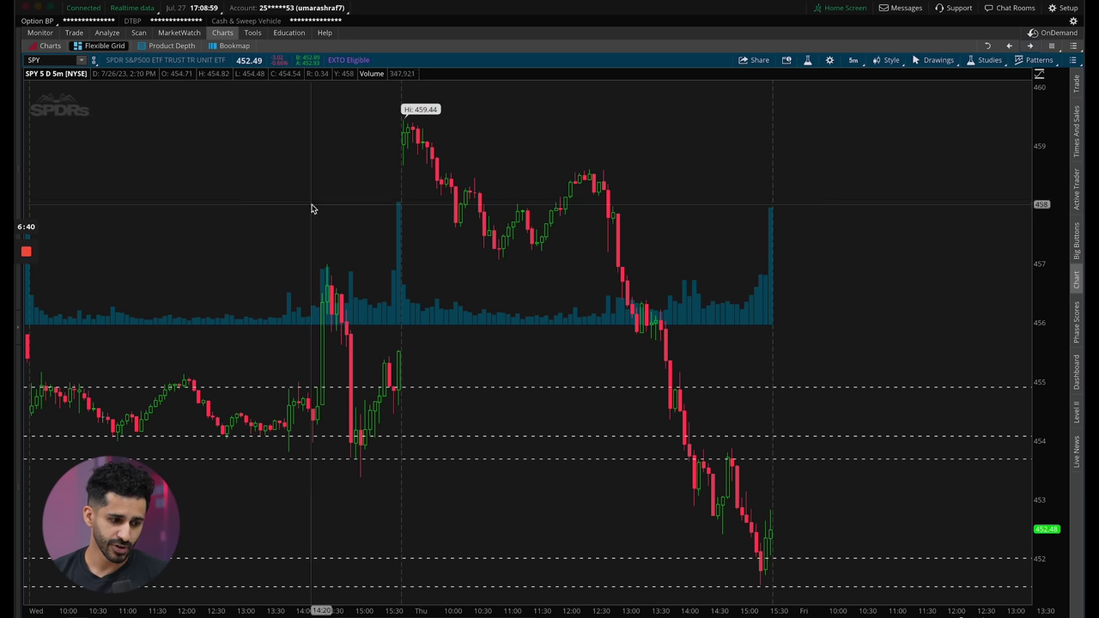
scroll(713, 521, up, 5)
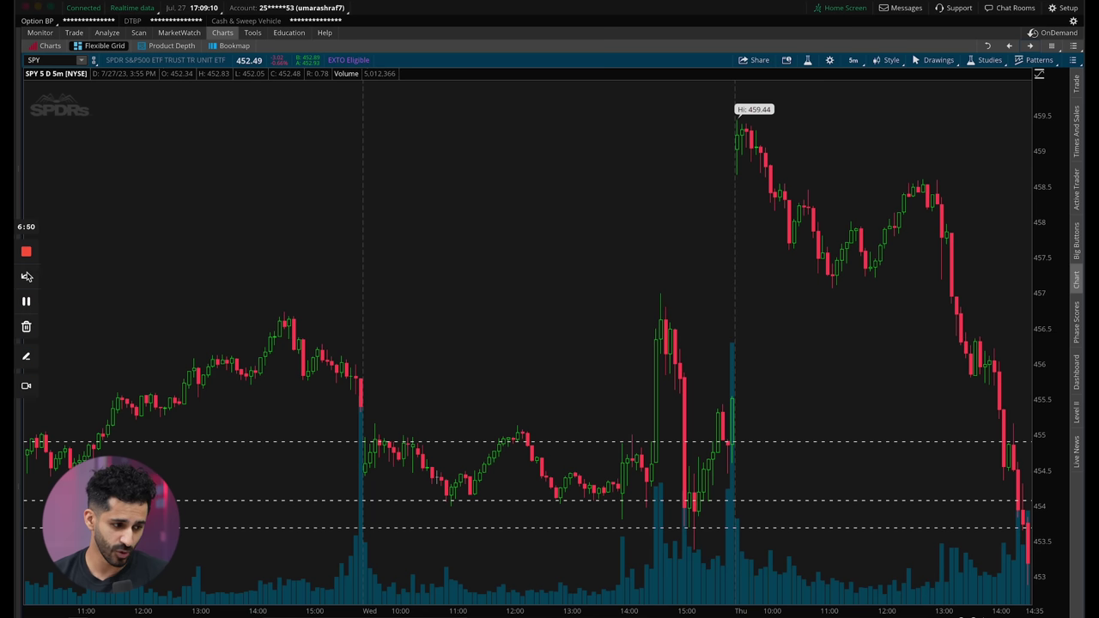
click(30, 359)
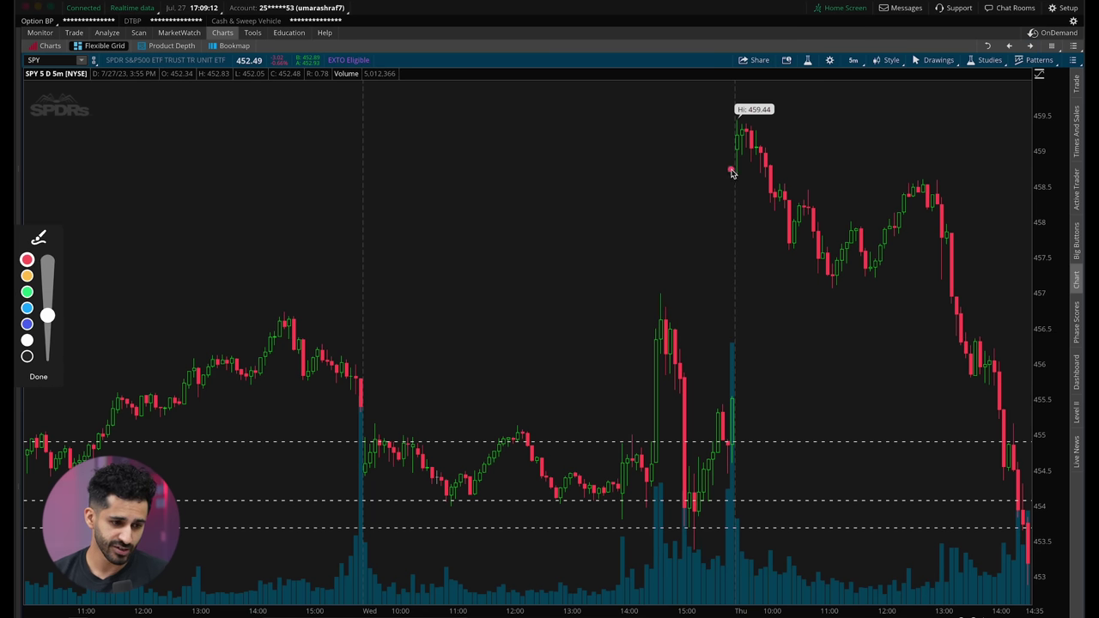
drag(731, 171, 728, 328)
drag(604, 180, 794, 179)
click(39, 378)
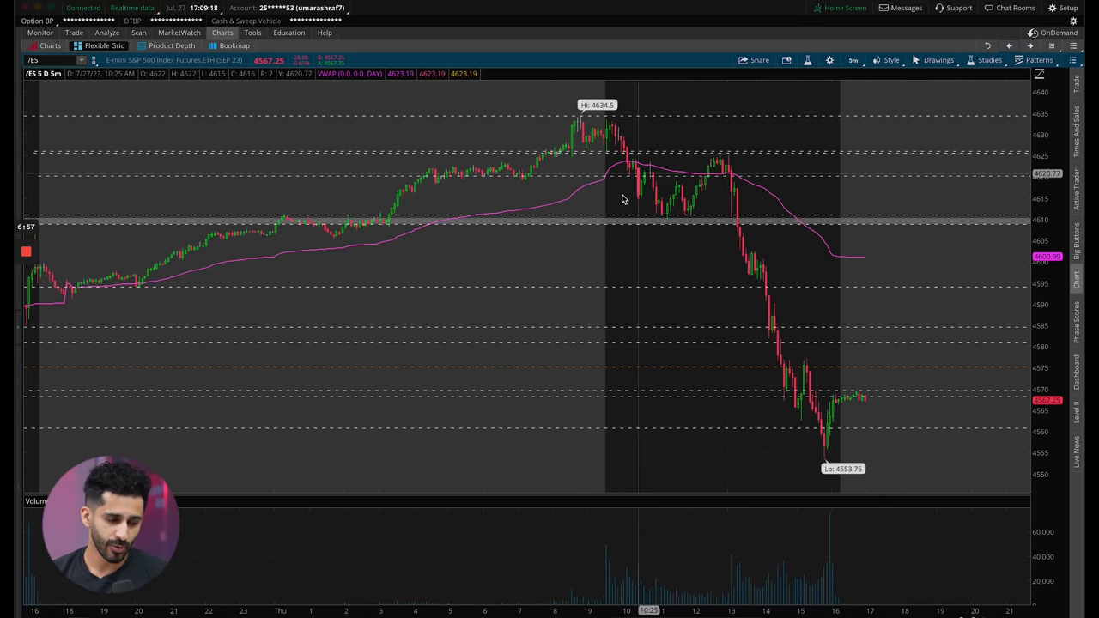
Step: Return to the TradeZella journal note and highlight the scenario "Do new buyers step in and drive price higher?"
key(ctrl+Up)
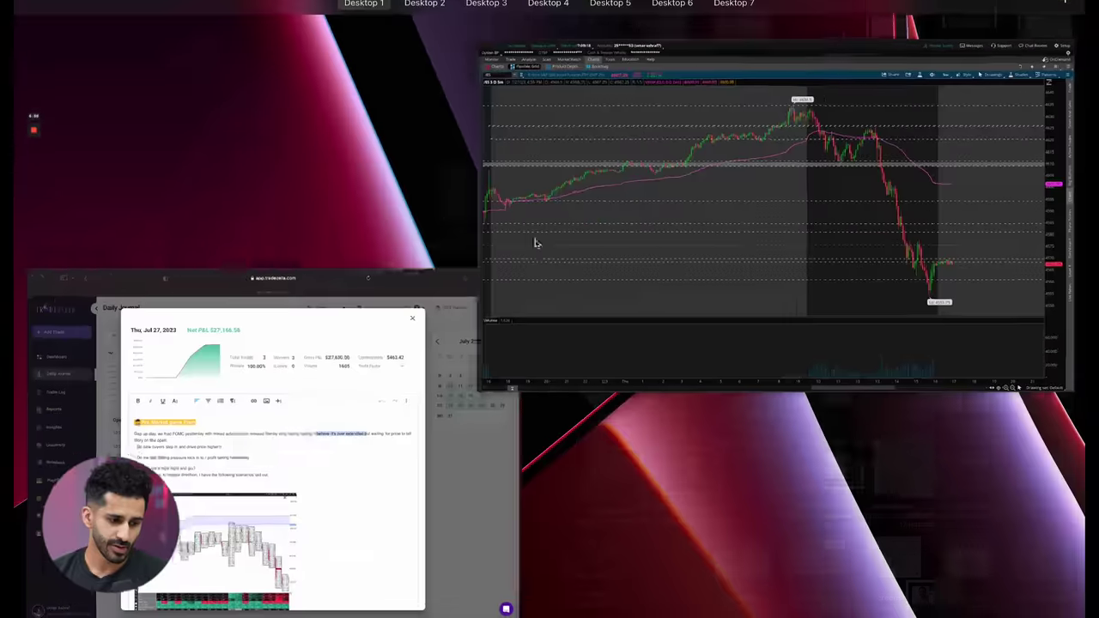
click(409, 323)
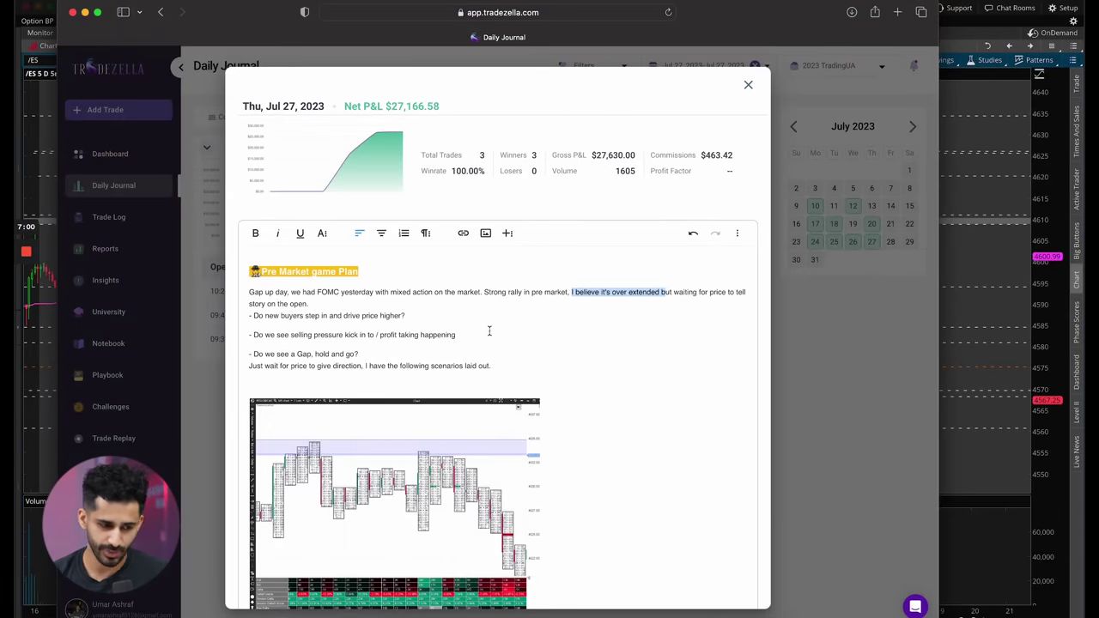
click(462, 347)
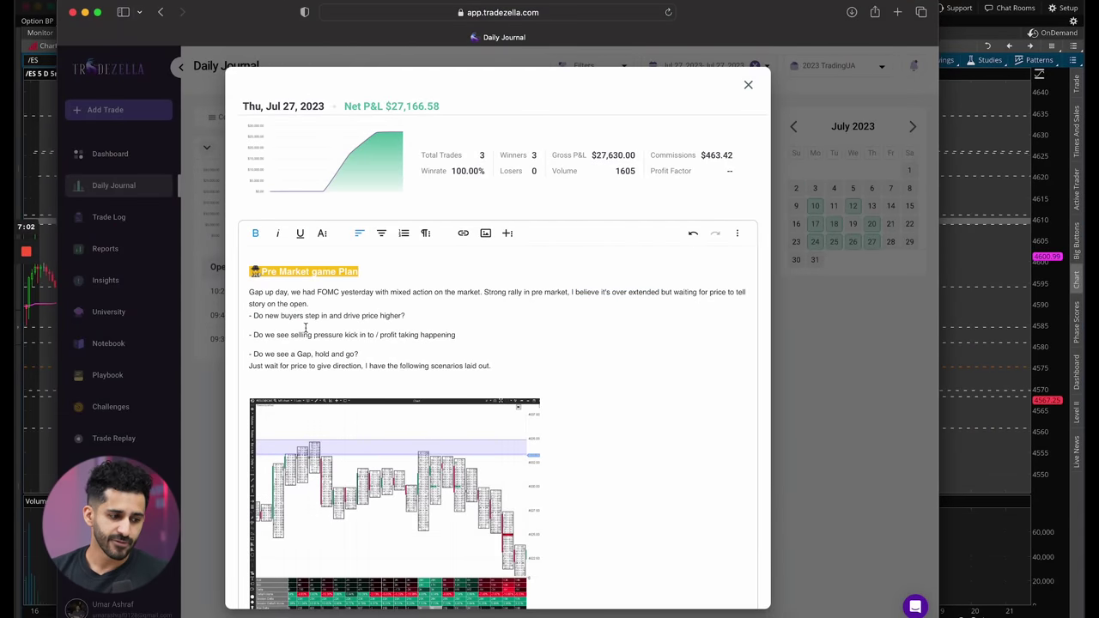
drag(242, 320, 462, 326)
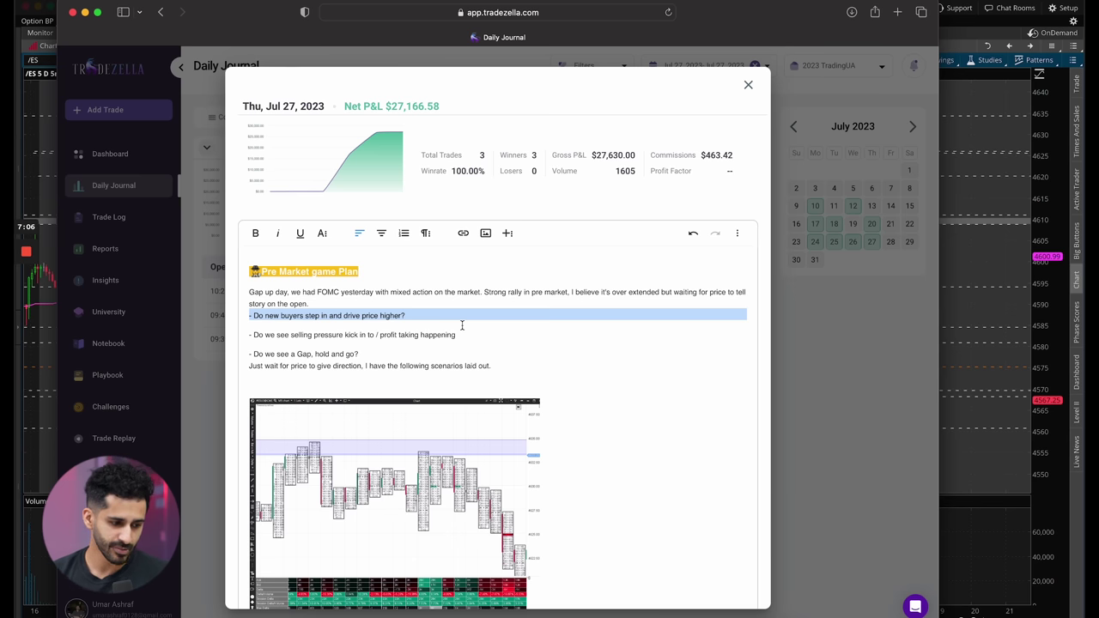
click(424, 335)
drag(261, 319, 327, 315)
click(361, 315)
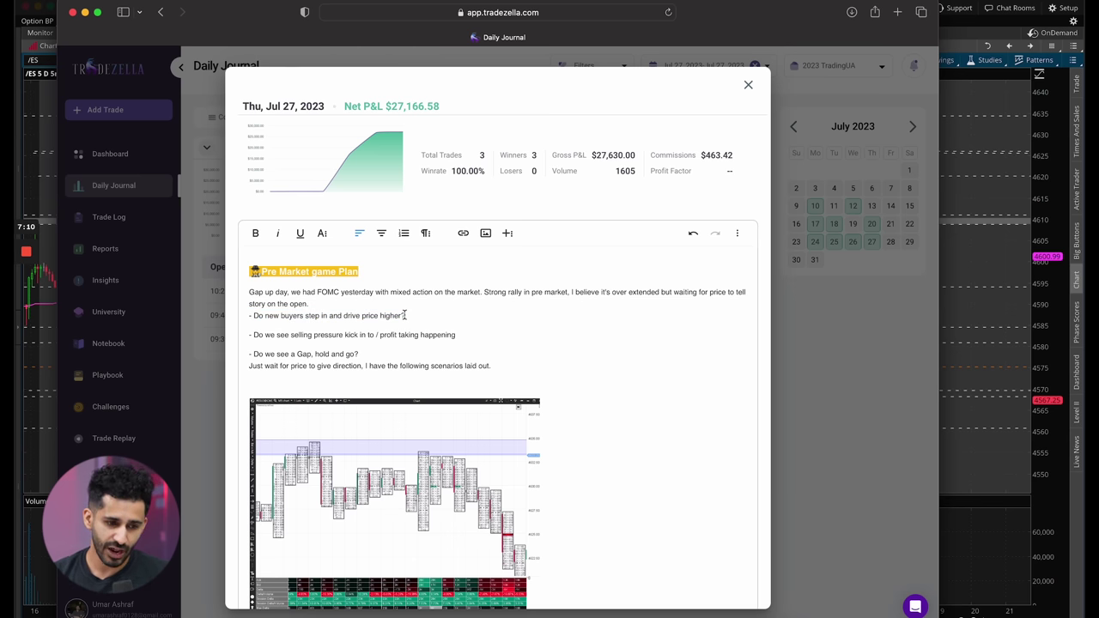
Step: Switch to the /ES chart in thinkorswim, sketch the pre-market range's lower and upper levels and an upward path in red, and clear the sketch
key(ctrl+Up)
click(535, 221)
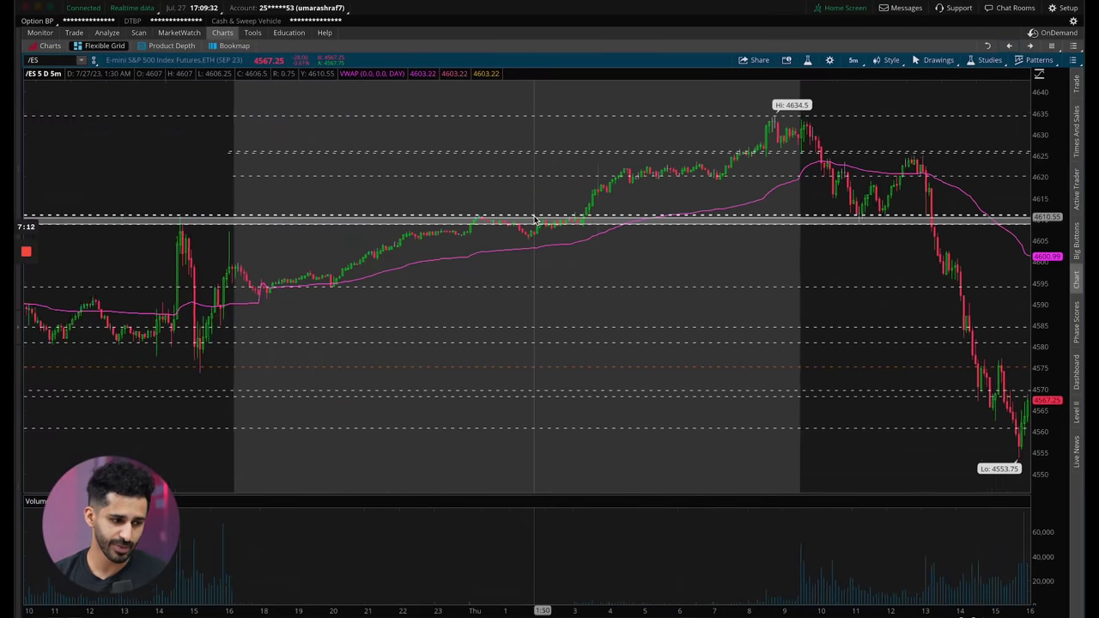
scroll(535, 221, up, 3)
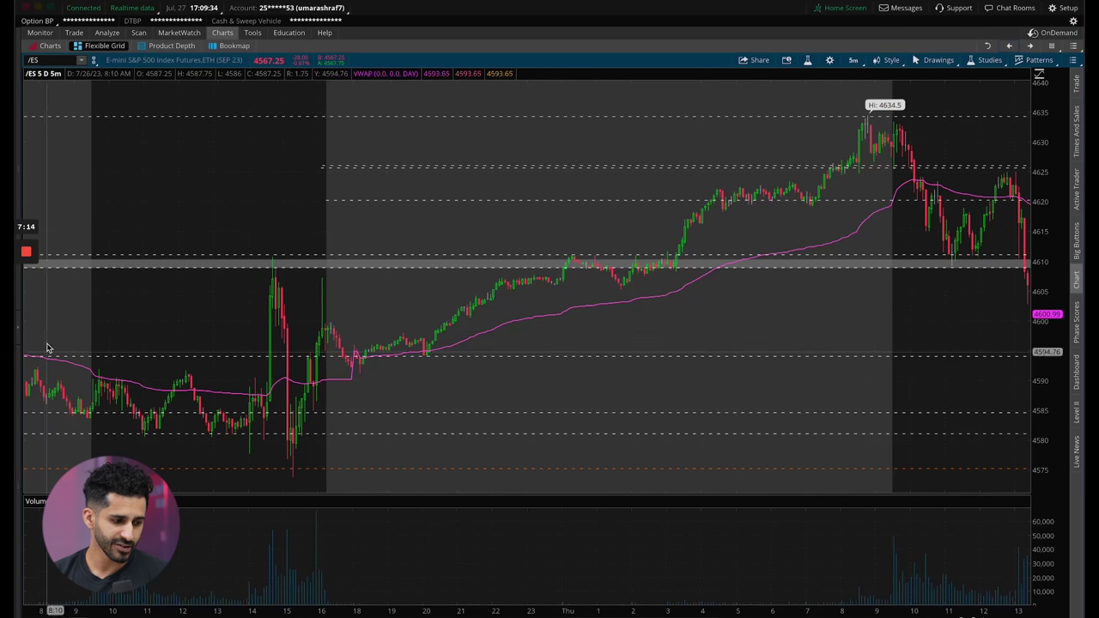
click(32, 352)
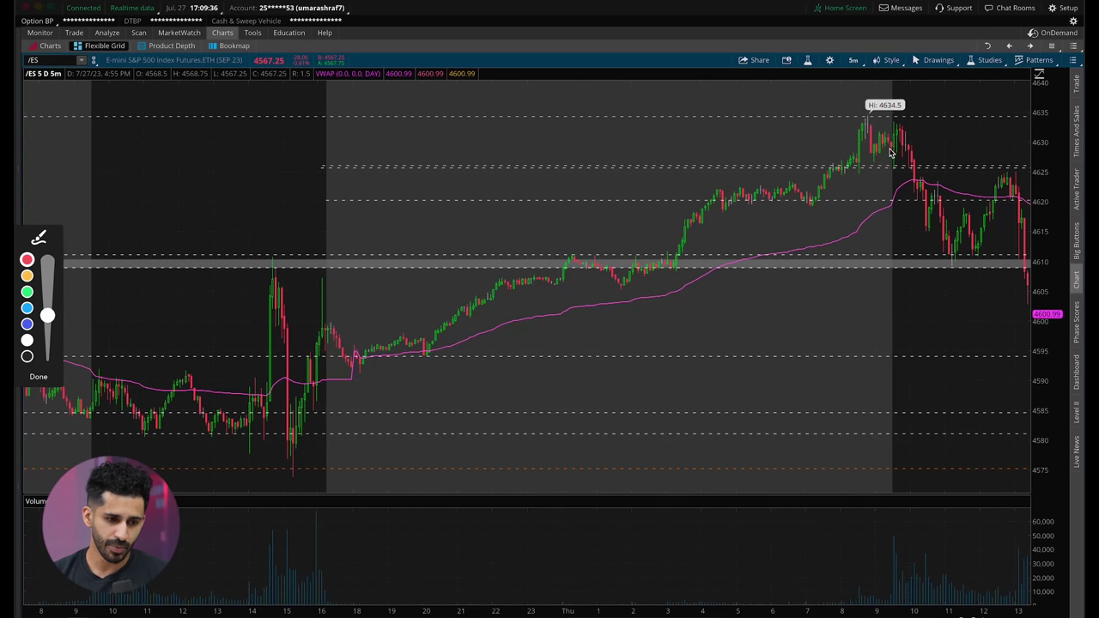
drag(770, 170, 959, 170)
drag(814, 111, 1028, 111)
mouse_move(845, 163)
mouse_down()
mouse_move(878, 131)
mouse_move(949, 165)
mouse_move(1058, 94)
mouse_move(1084, 62)
mouse_up()
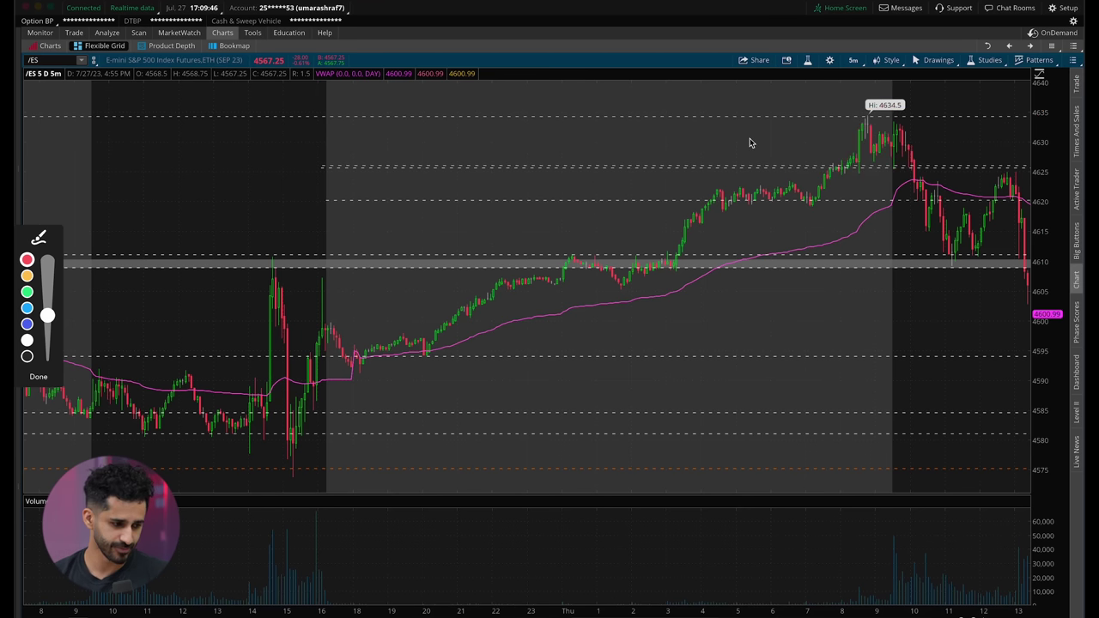
click(43, 374)
Step: Return to the TradeZella journal note and point out the scenario about selling pressure and profit taking
key(ctrl+Up)
click(274, 337)
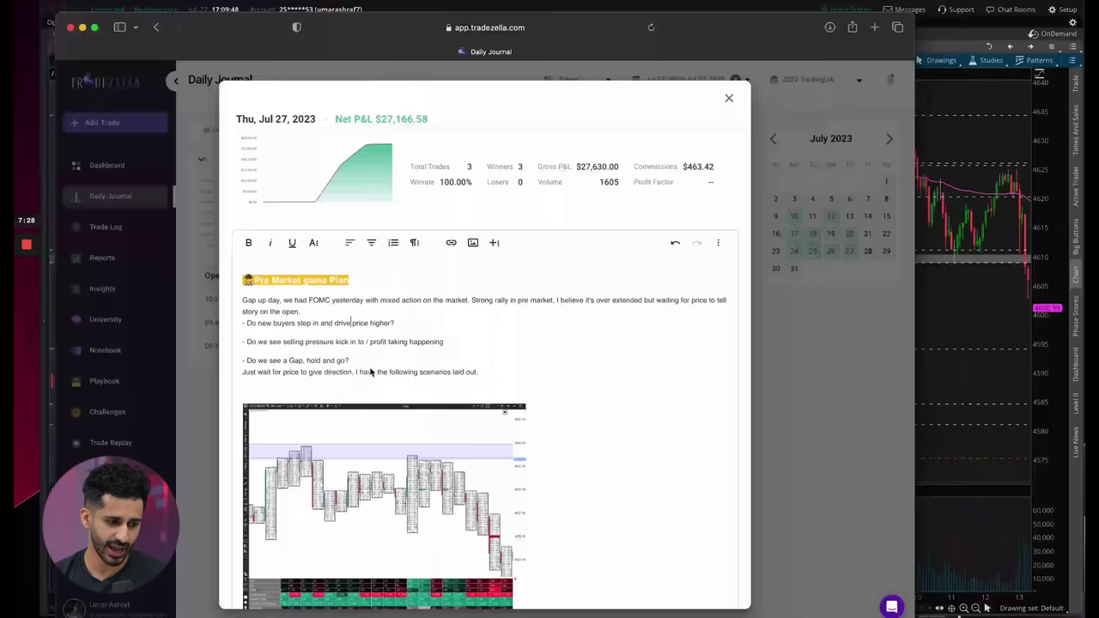
drag(255, 336, 357, 336)
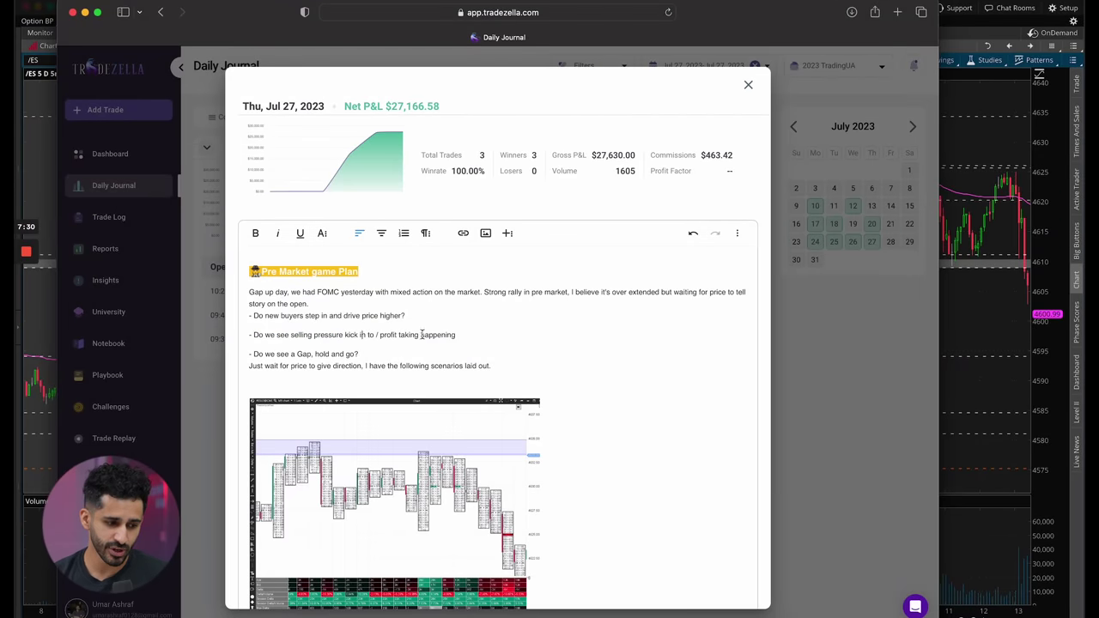
Step: Switch to the /ES chart in thinkorswim, sketch a falling red path from Thursday's open, and clear the sketch
key(ctrl+Up)
click(419, 274)
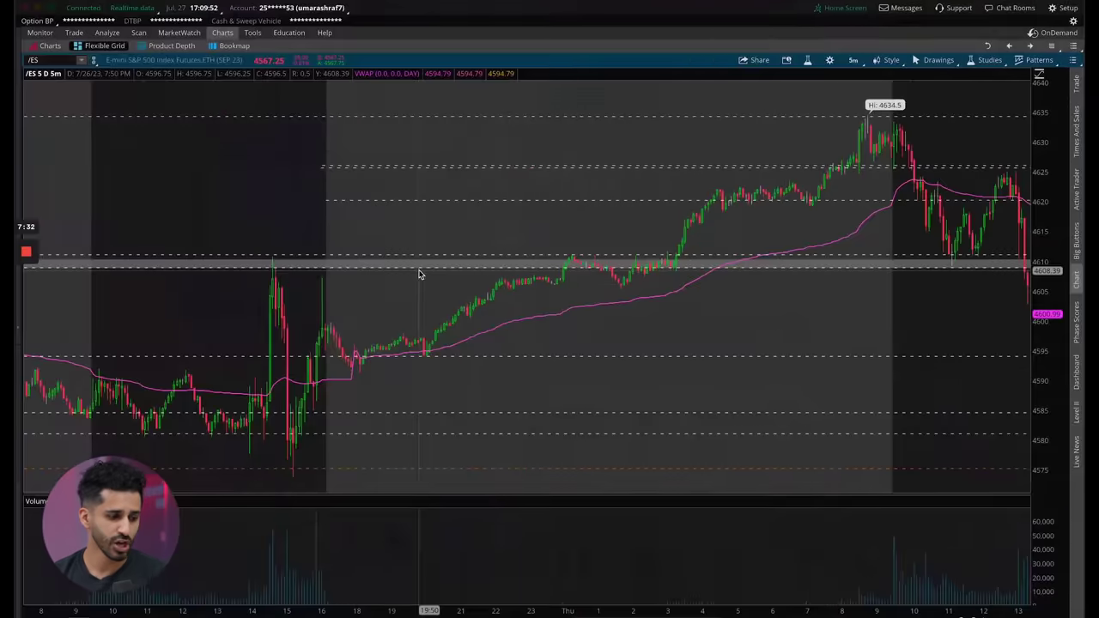
mouse_move(25, 258)
click(27, 365)
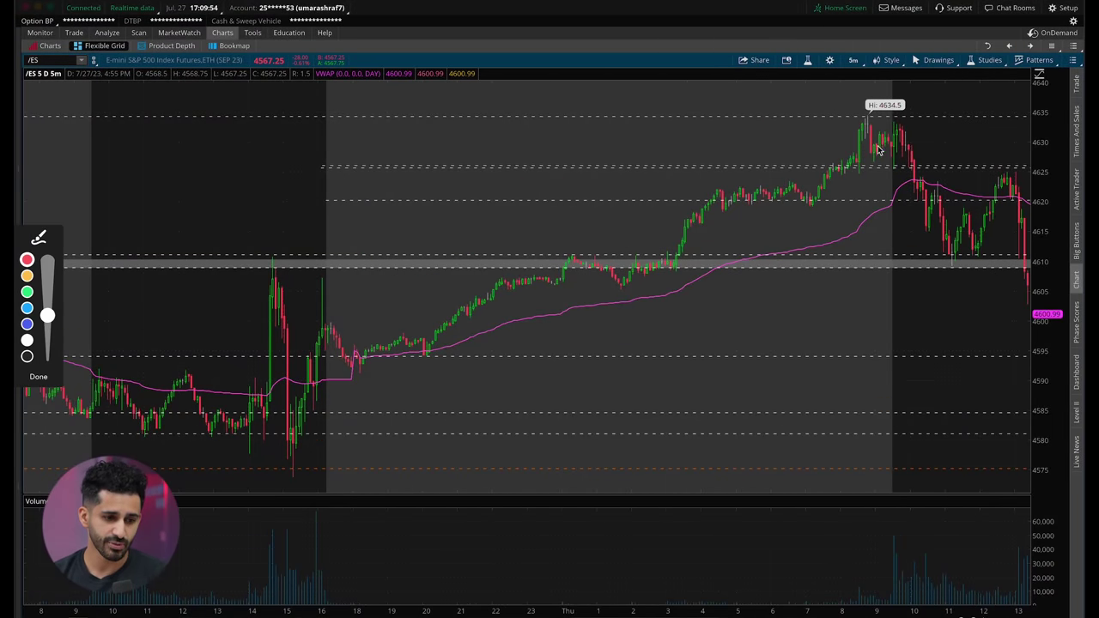
mouse_move(892, 142)
mouse_down()
mouse_move(909, 148)
mouse_move(912, 184)
mouse_move(941, 201)
mouse_move(981, 182)
mouse_move(1028, 240)
mouse_move(1036, 273)
mouse_up()
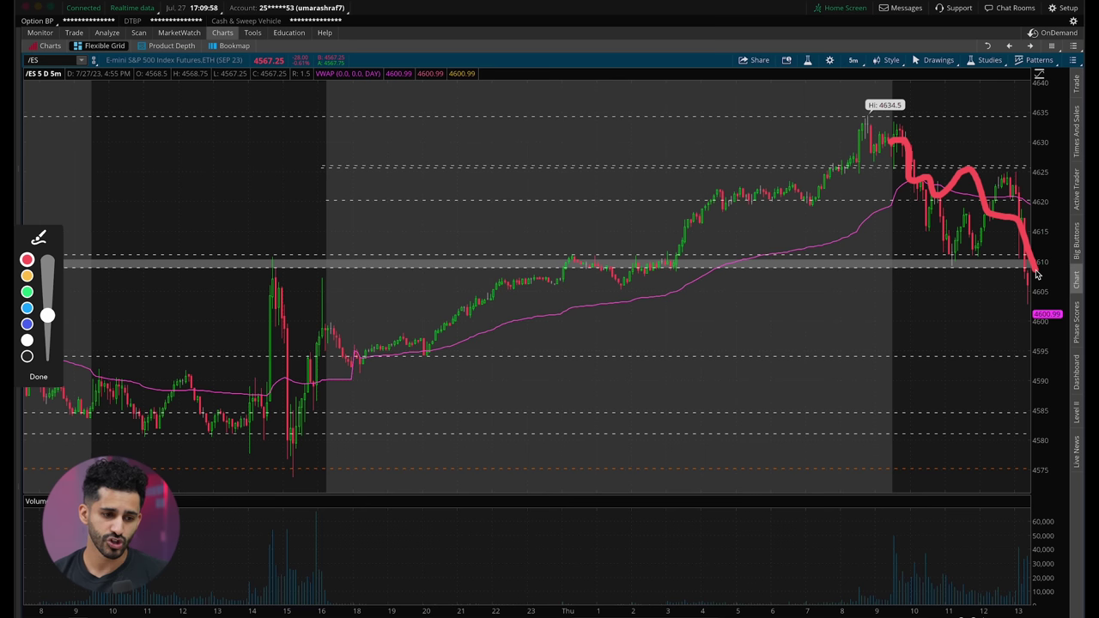
click(39, 376)
Step: Highlight the scenario "Do we see a Gap, hold and go?" in the TradeZella journal note, and switch back to the /ES chart
key(ctrl+Up)
click(464, 335)
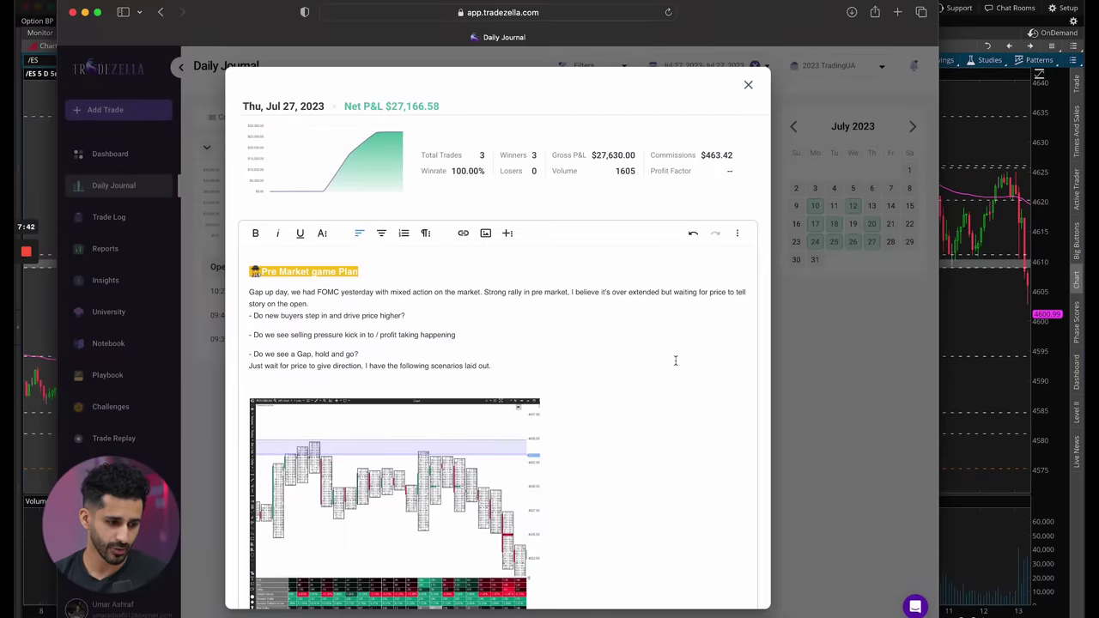
drag(257, 353, 395, 353)
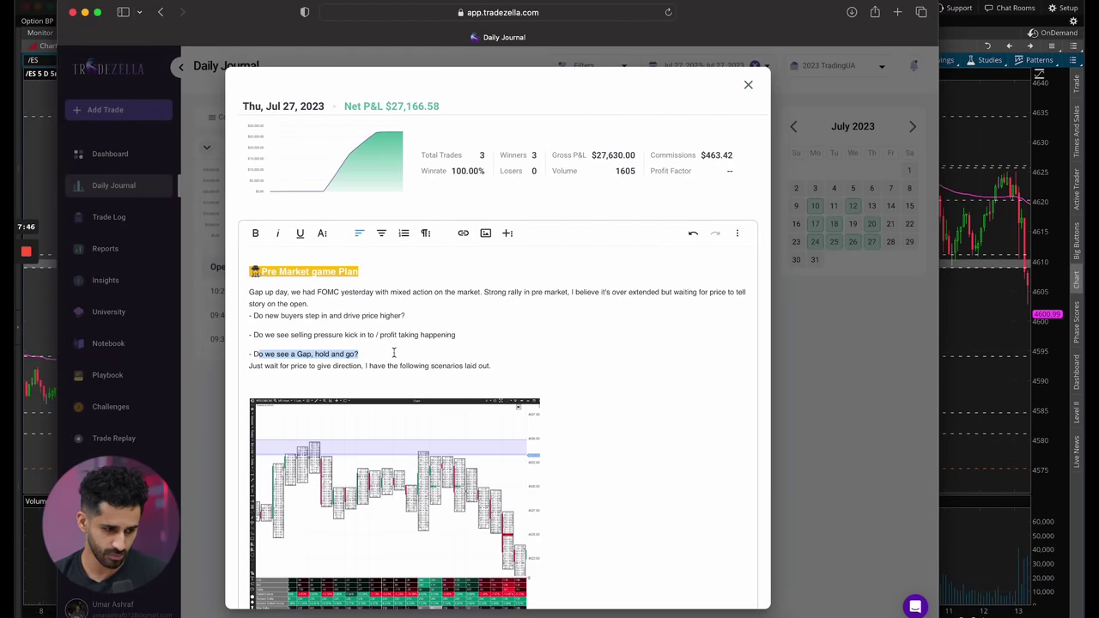
key(ctrl+Up)
click(766, 232)
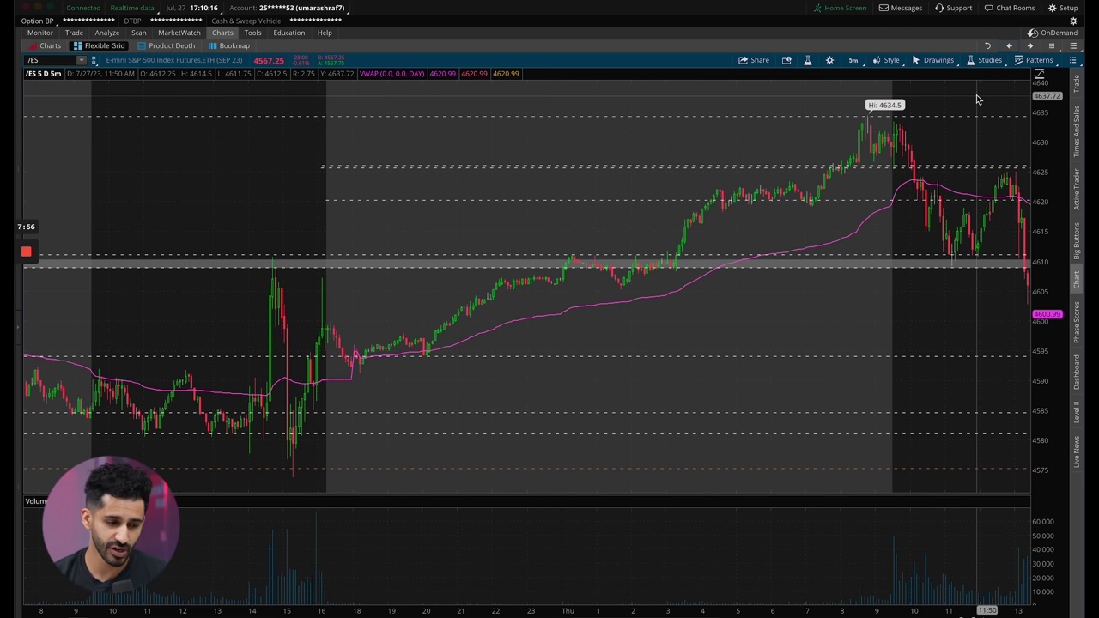
Step: Return to the TradeZella journal note and highlight the closing remark "Just wait for price to give direction"
key(ctrl+Up)
click(220, 319)
drag(249, 366, 311, 368)
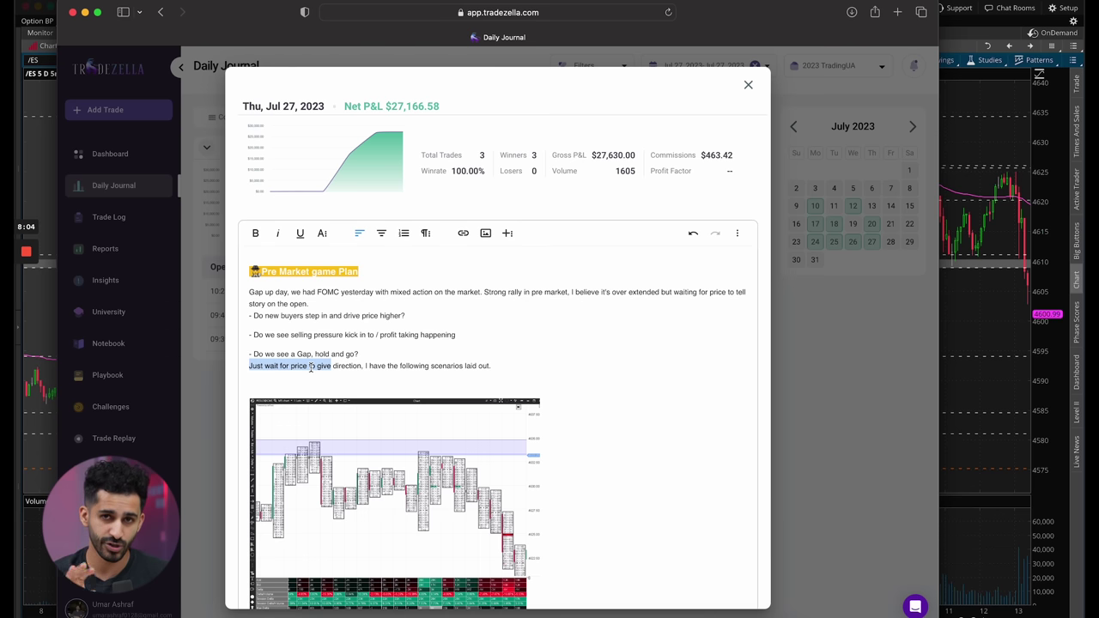
click(273, 366)
scroll(249, 366, up, 3)
click(333, 366)
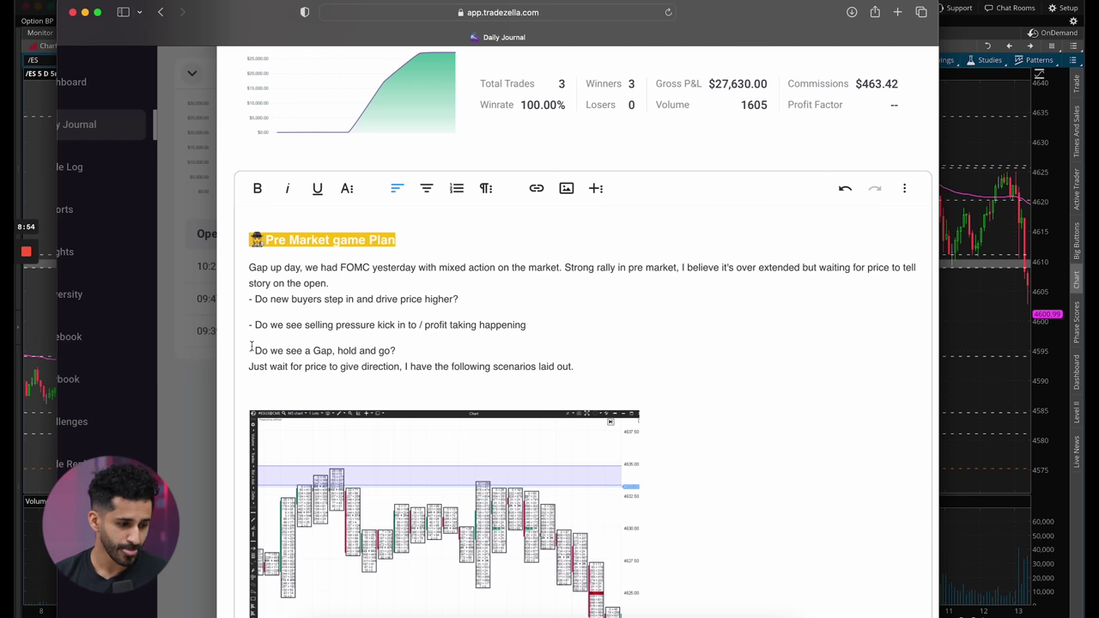
Step: Review the two footprint chart images at the end of the journal note and close the note
scroll(352, 350, down, 3)
key(ctrl+Up)
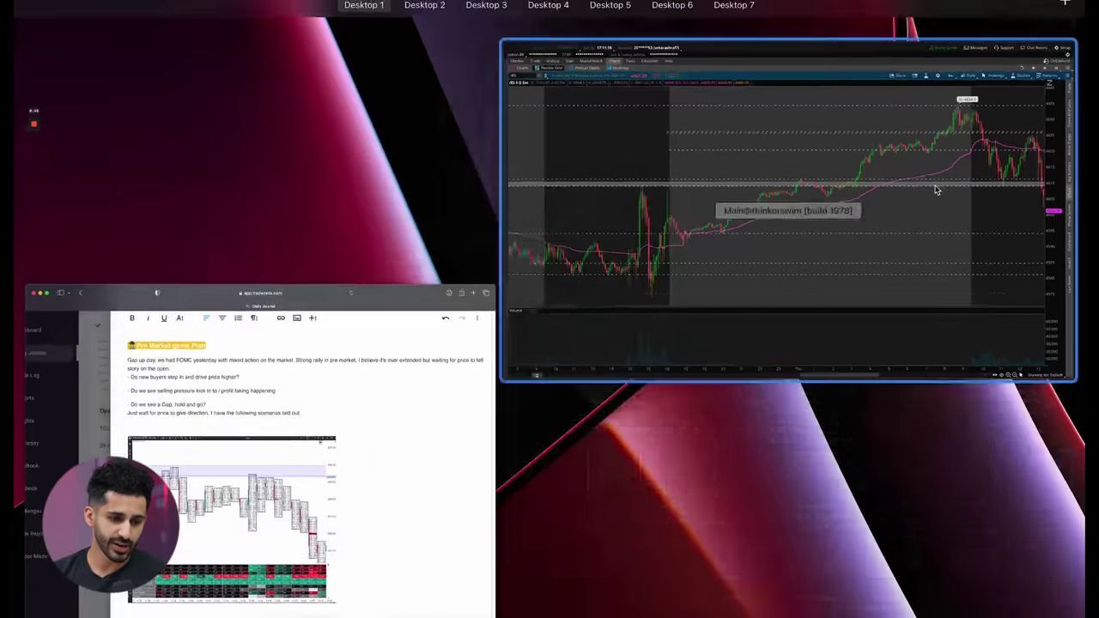
click(773, 258)
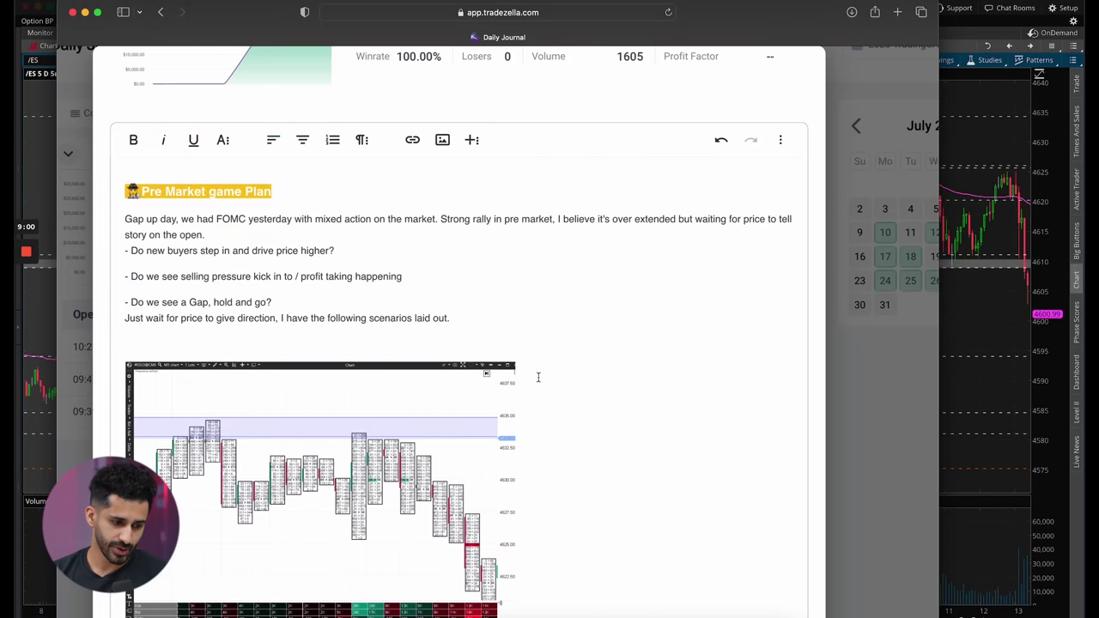
scroll(538, 375, down, 5)
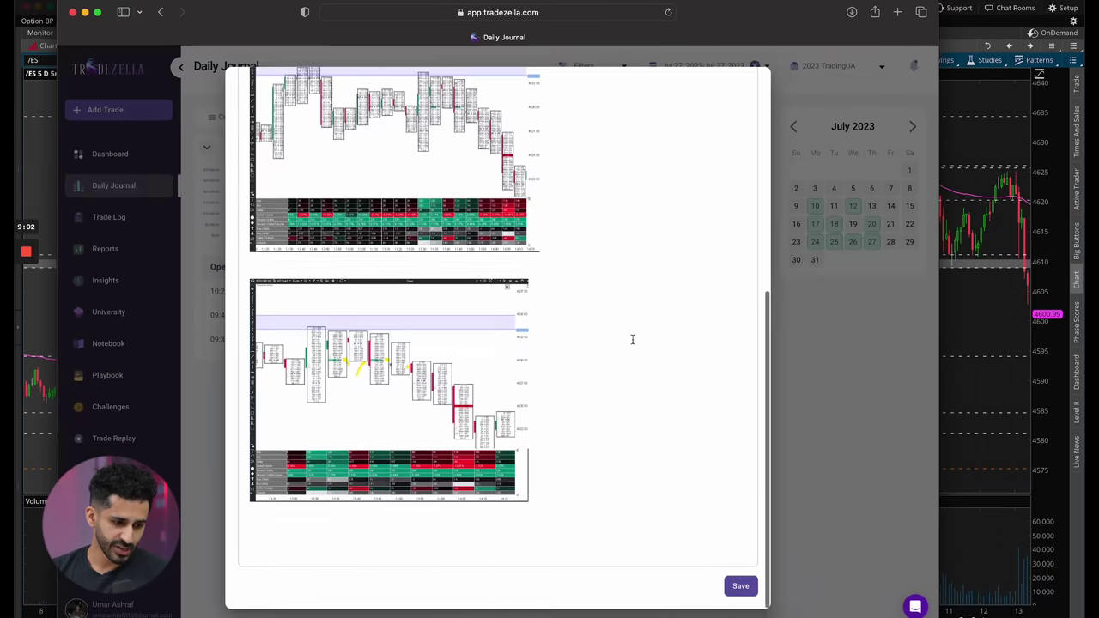
scroll(632, 338, up, 10)
click(748, 87)
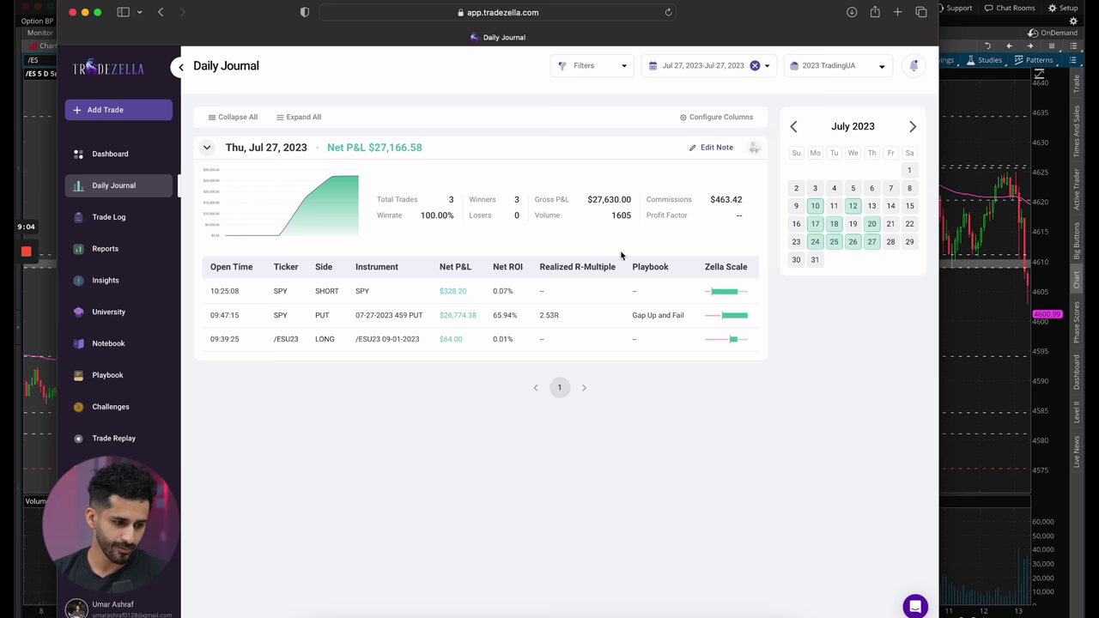
Step: Open the July 27 SPY 459 PUT trade and review its playbook, entry criteria and the list of available playbooks
click(473, 319)
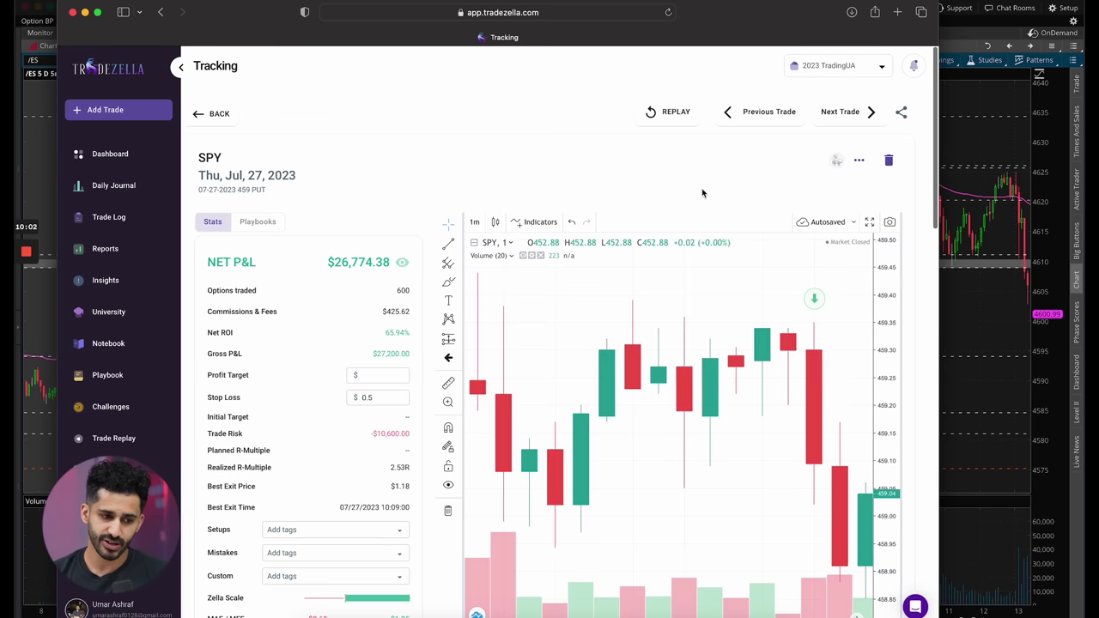
scroll(558, 215, right, 2)
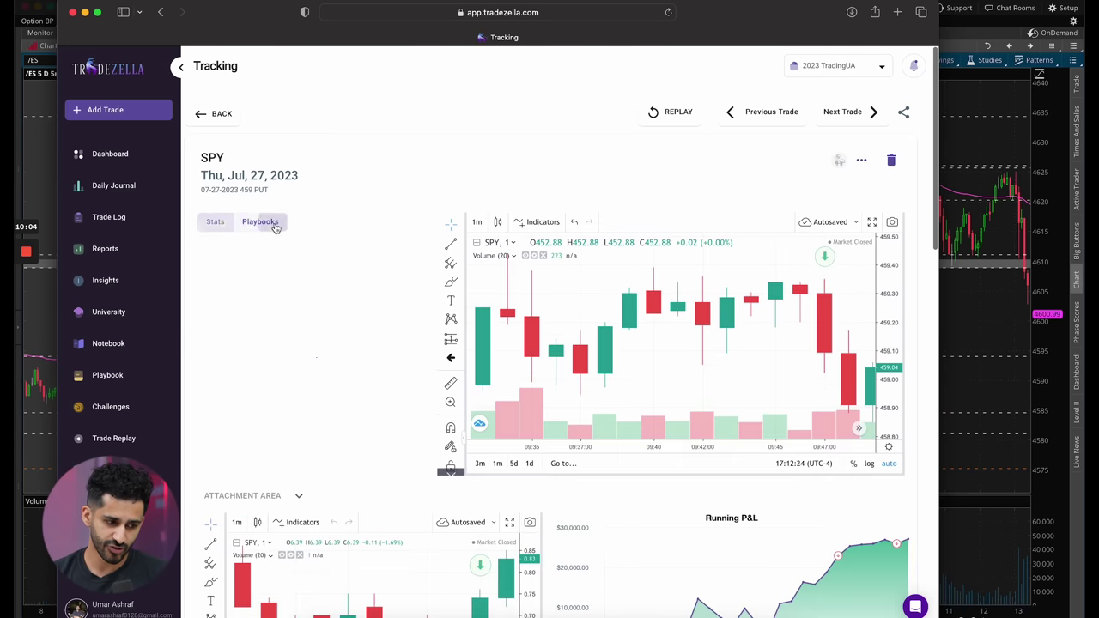
click(270, 222)
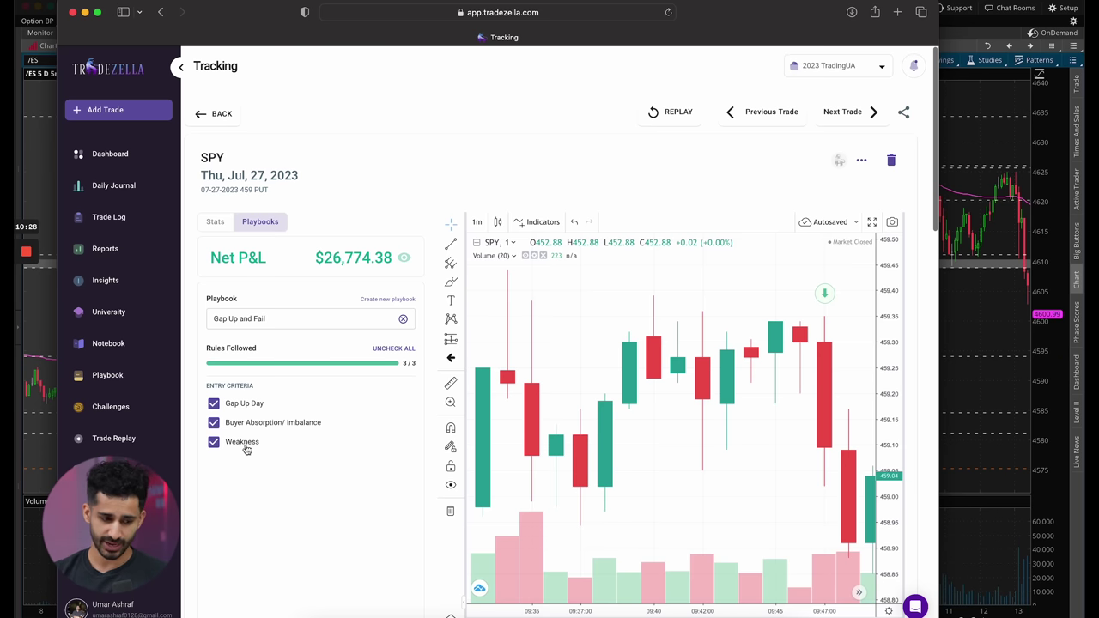
click(314, 319)
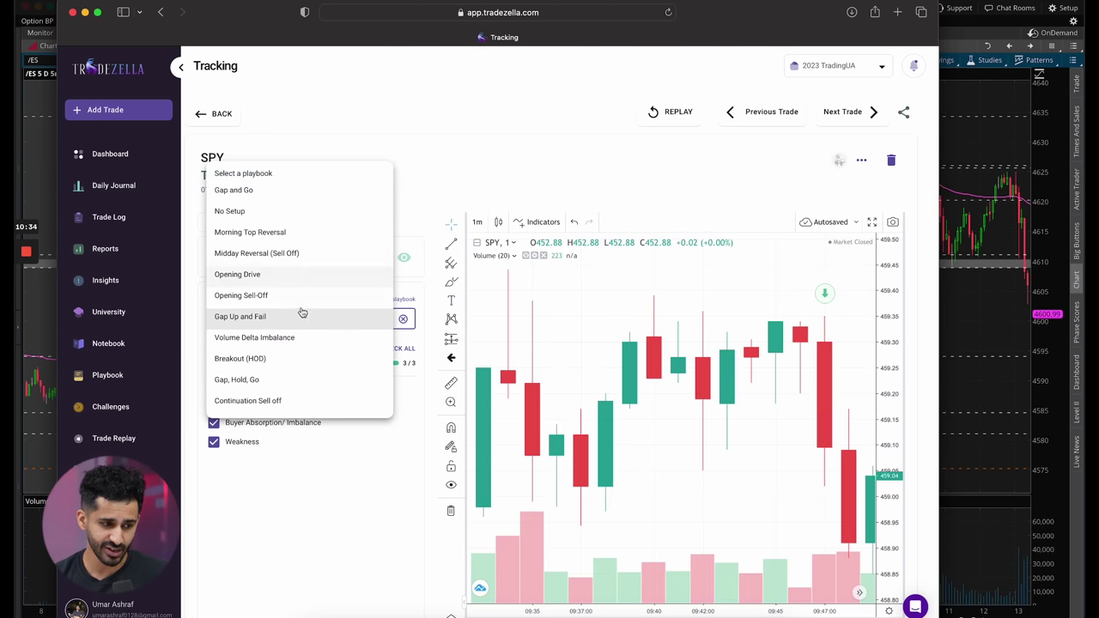
click(450, 149)
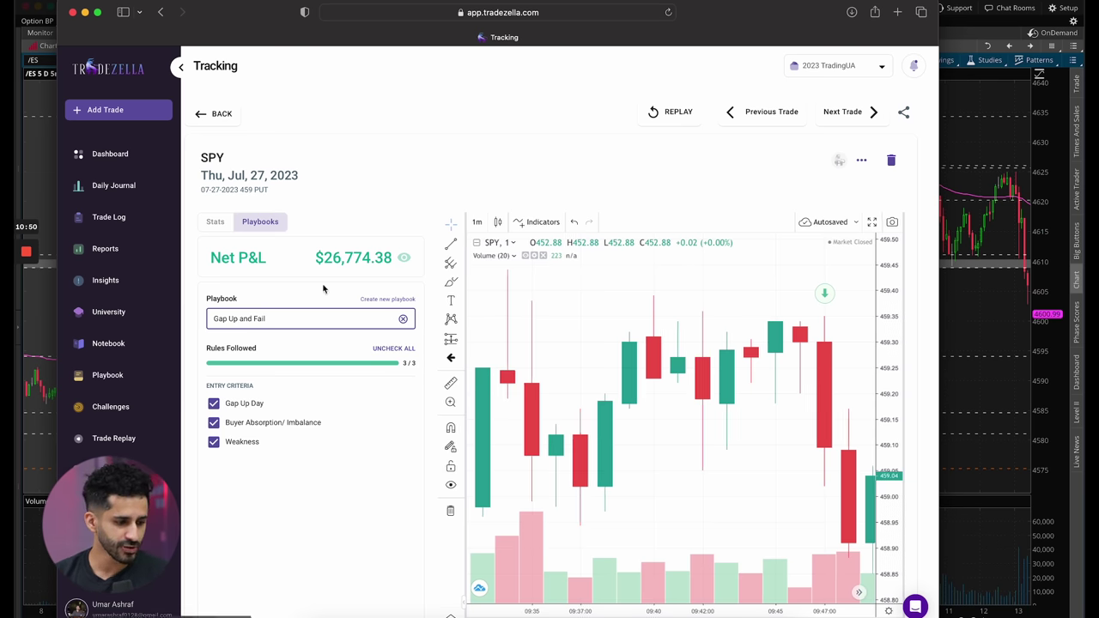
Step: Return to the SPY trade's stats and show all its entry and exit markers on the one-minute chart
click(215, 222)
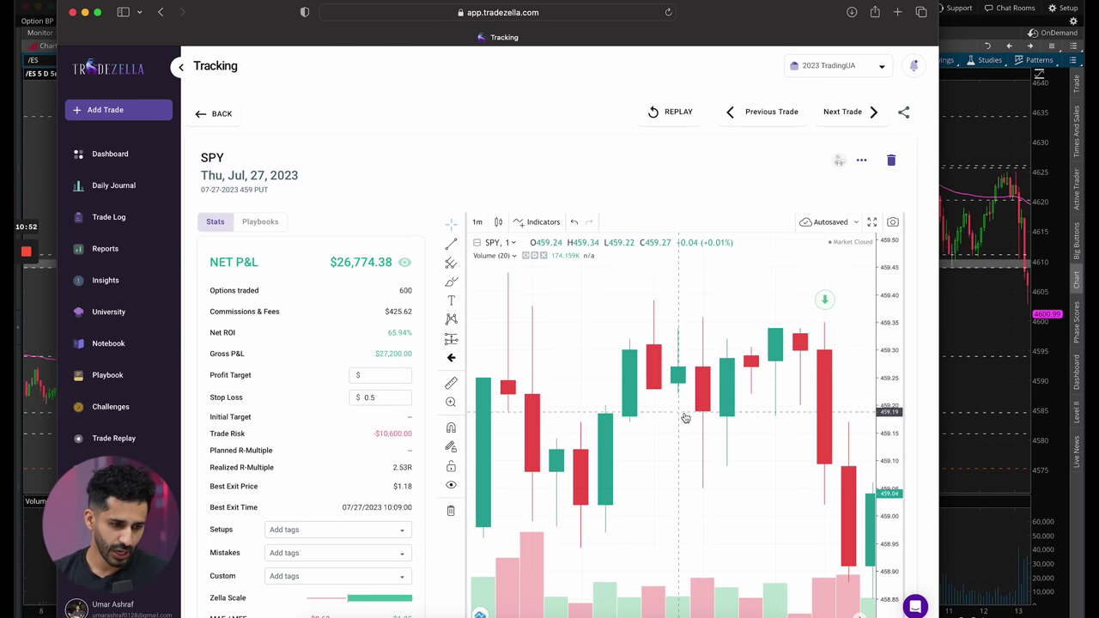
scroll(694, 206, down, 3)
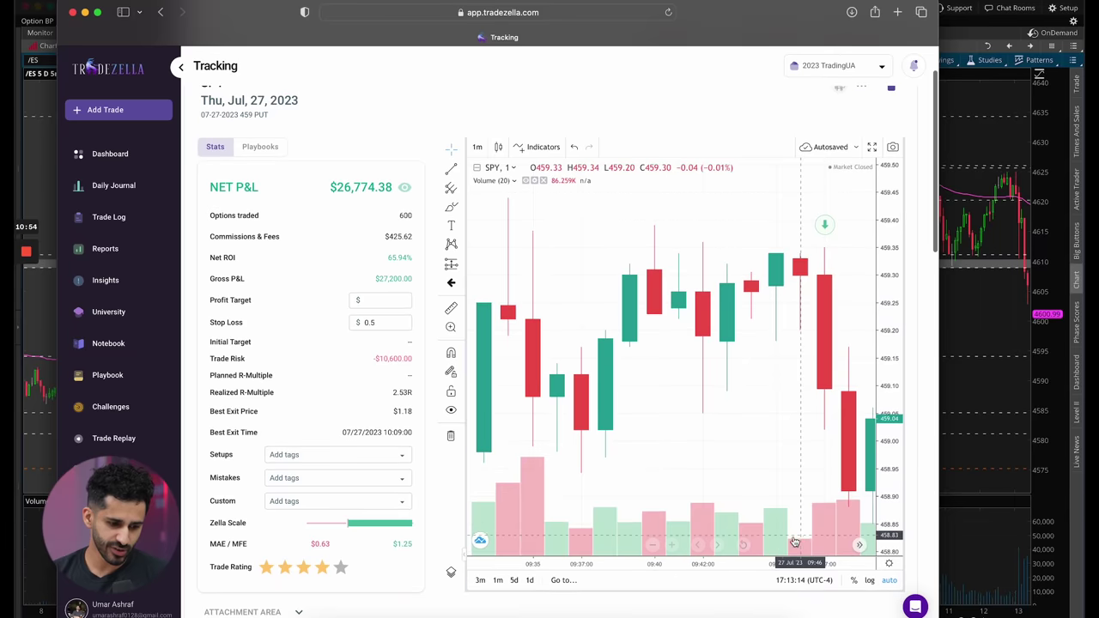
click(653, 545)
click(654, 545)
click(654, 545)
click(653, 545)
scroll(776, 467, right, 5)
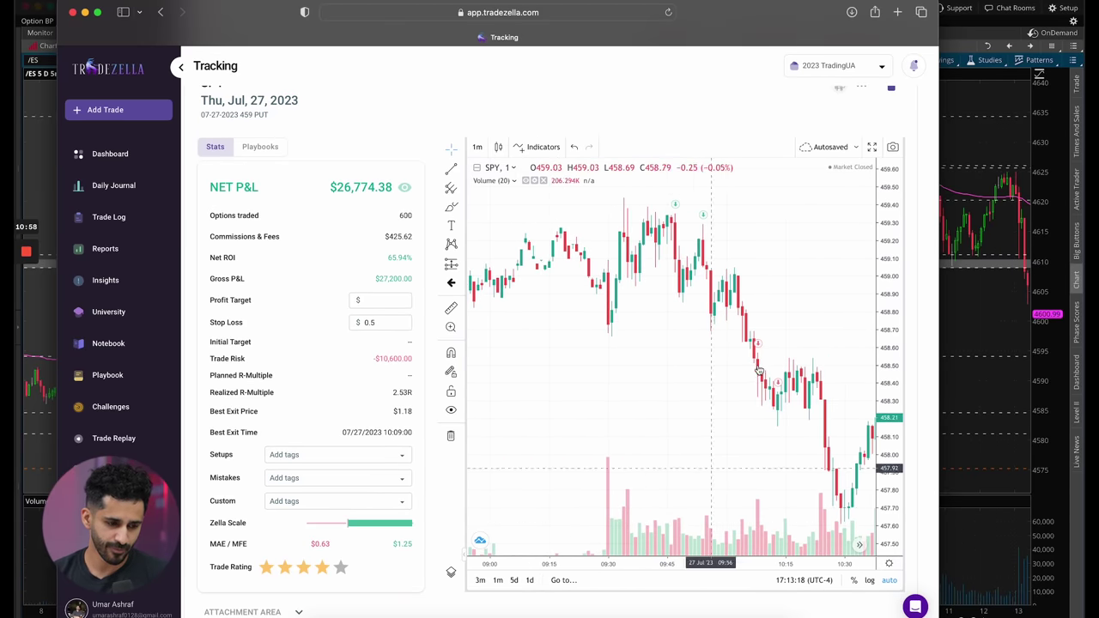
scroll(411, 110, up, 1)
scroll(410, 110, up, 2)
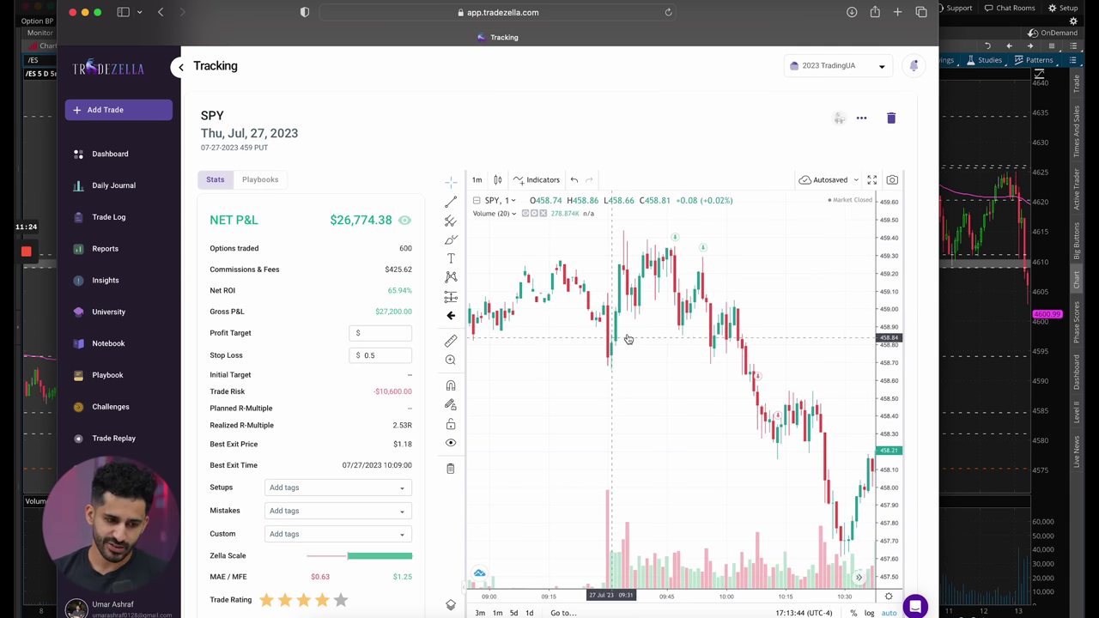
Step: Switch to thinkorswim and turn off the Extended-Hours Trading session for futures in the chart settings
click(959, 226)
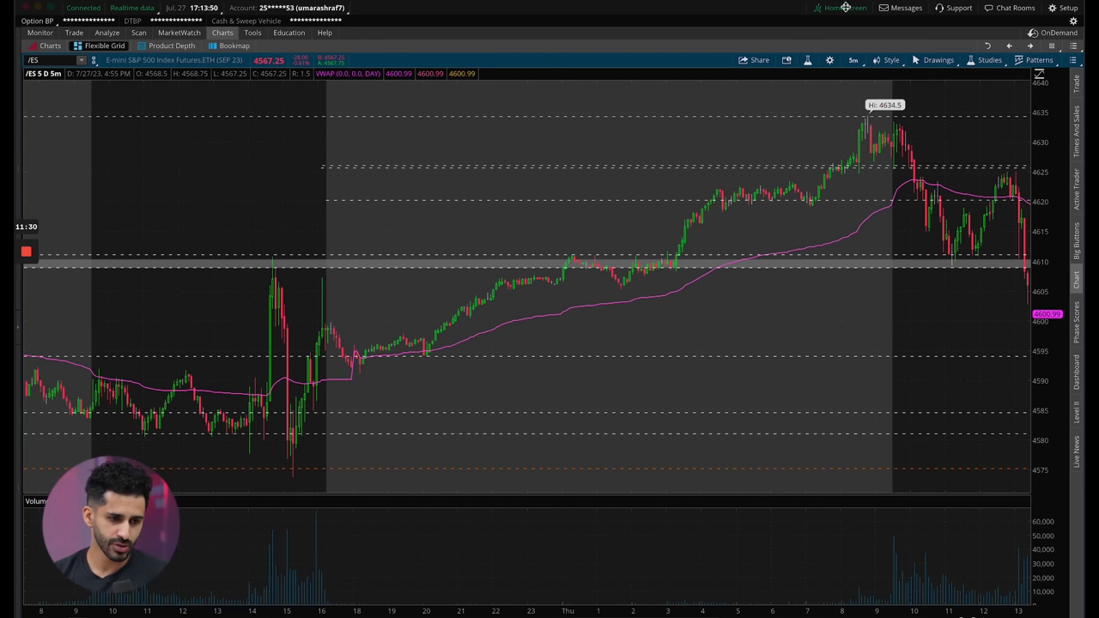
click(828, 58)
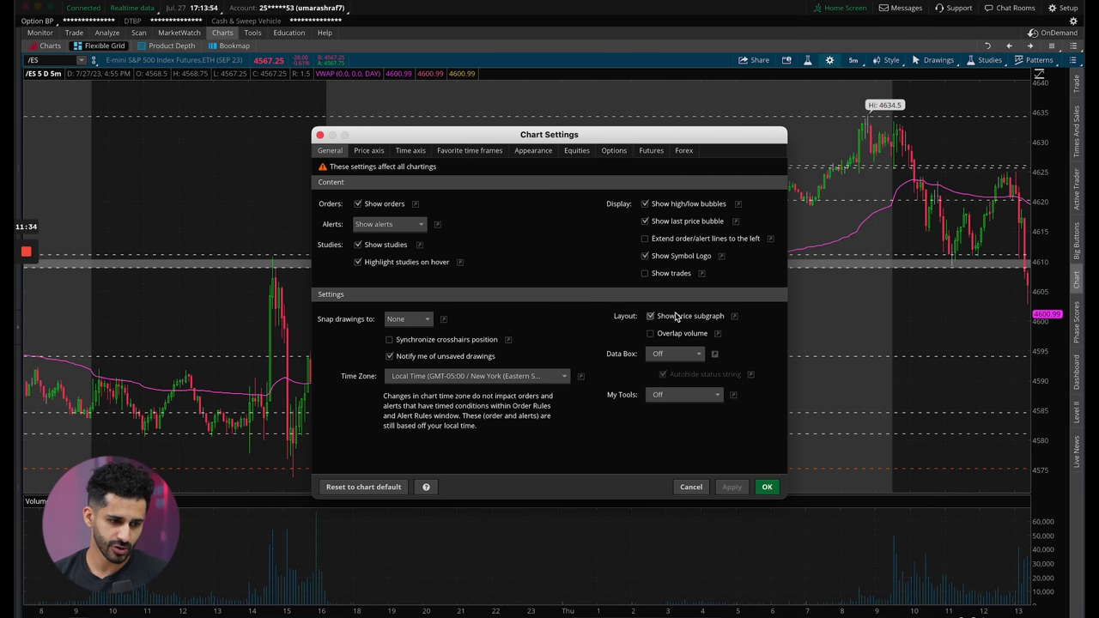
click(536, 151)
click(577, 151)
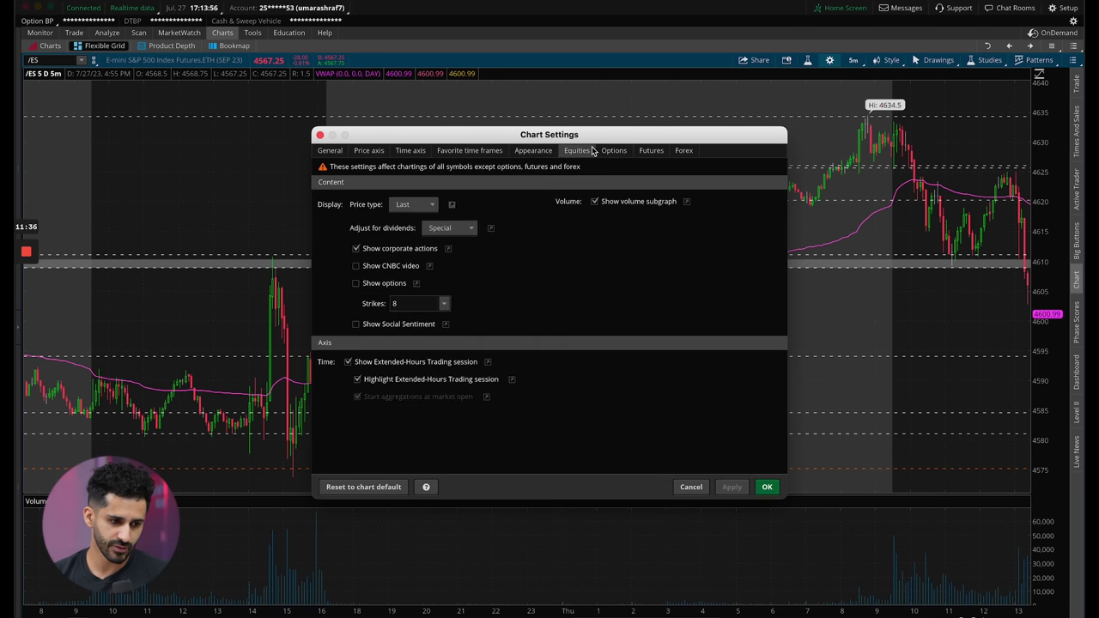
click(612, 151)
click(651, 151)
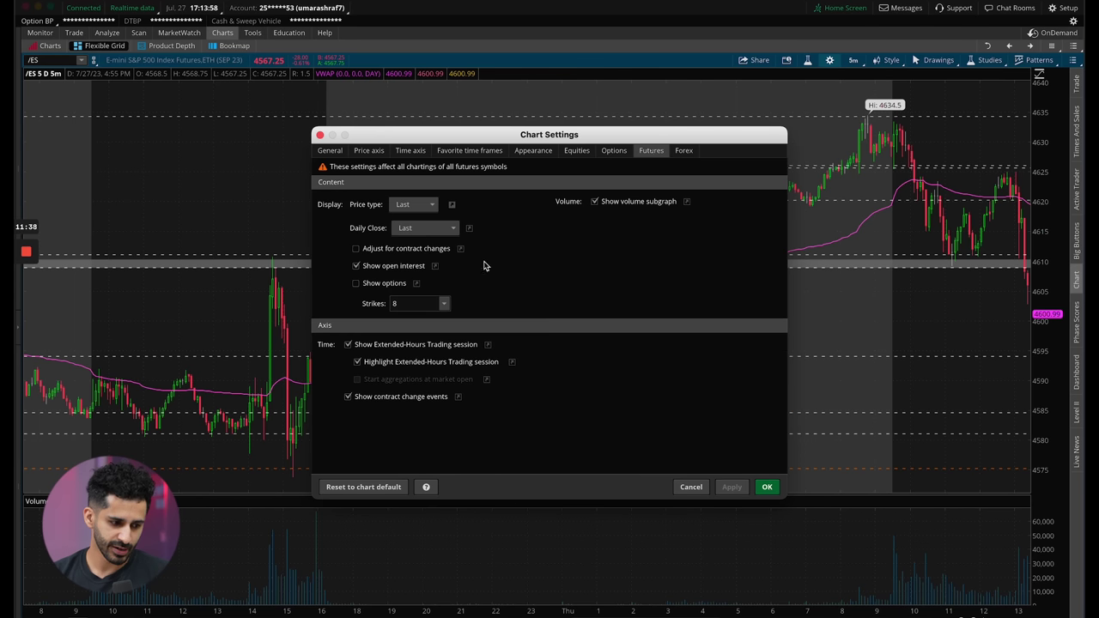
click(404, 345)
click(763, 486)
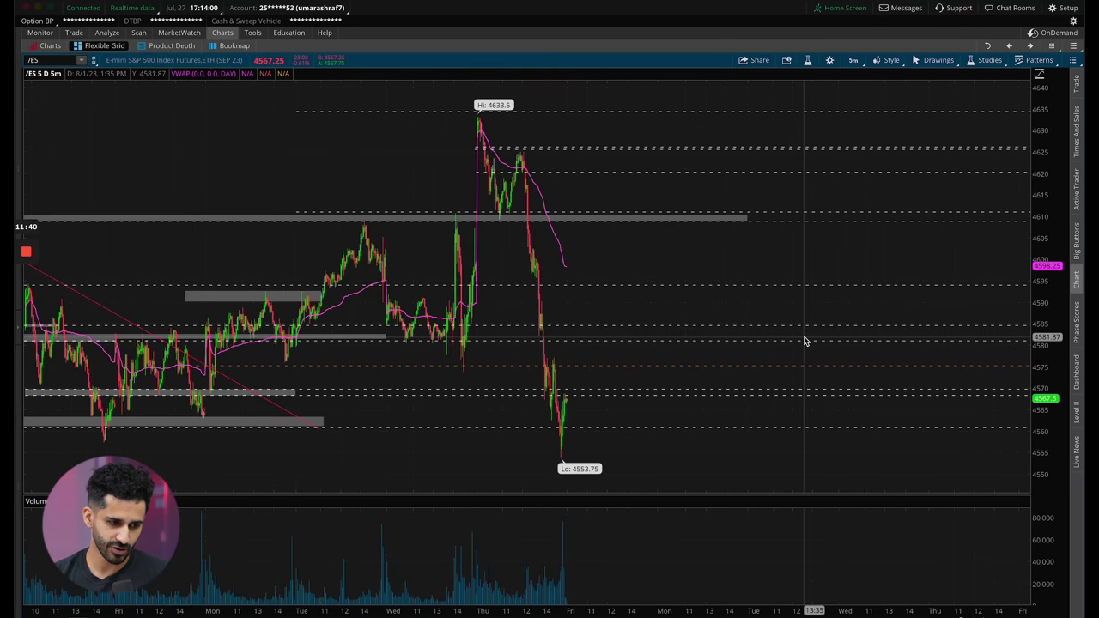
Step: Examine the /ES five-minute candles around Thursday's 9:30 open
scroll(206, 178, up, 5)
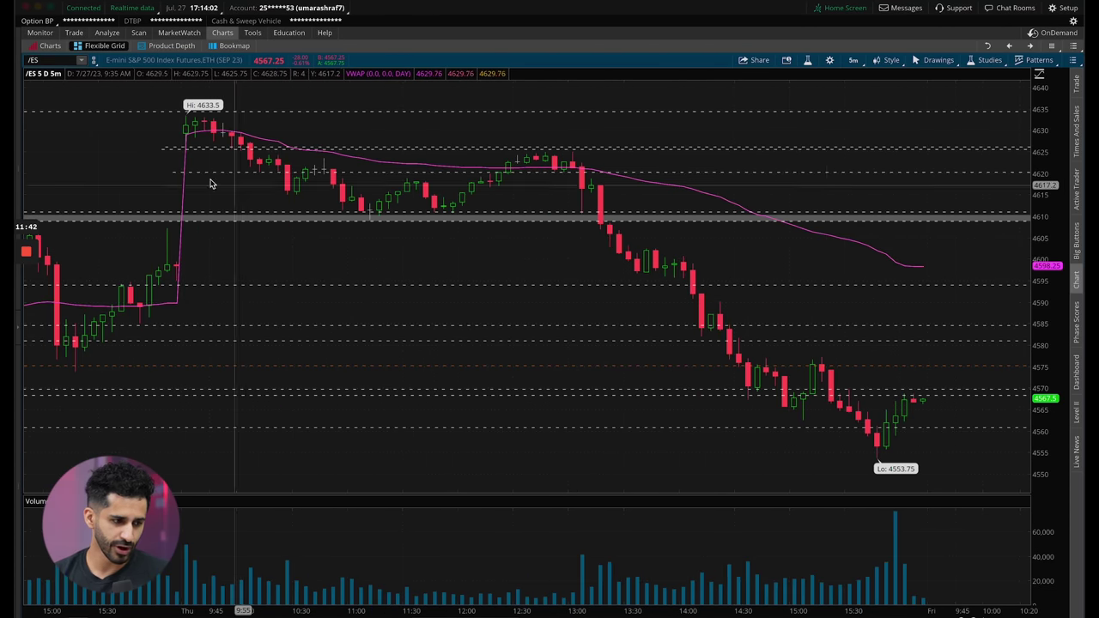
drag(129, 226, 785, 230)
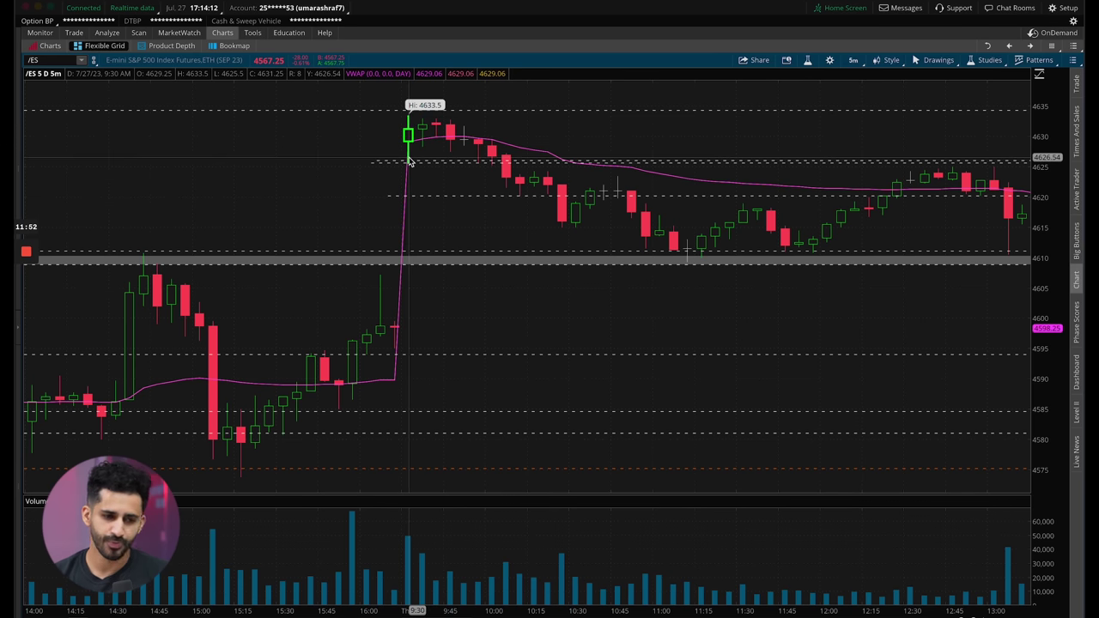
key(ctrl+Up)
click(658, 209)
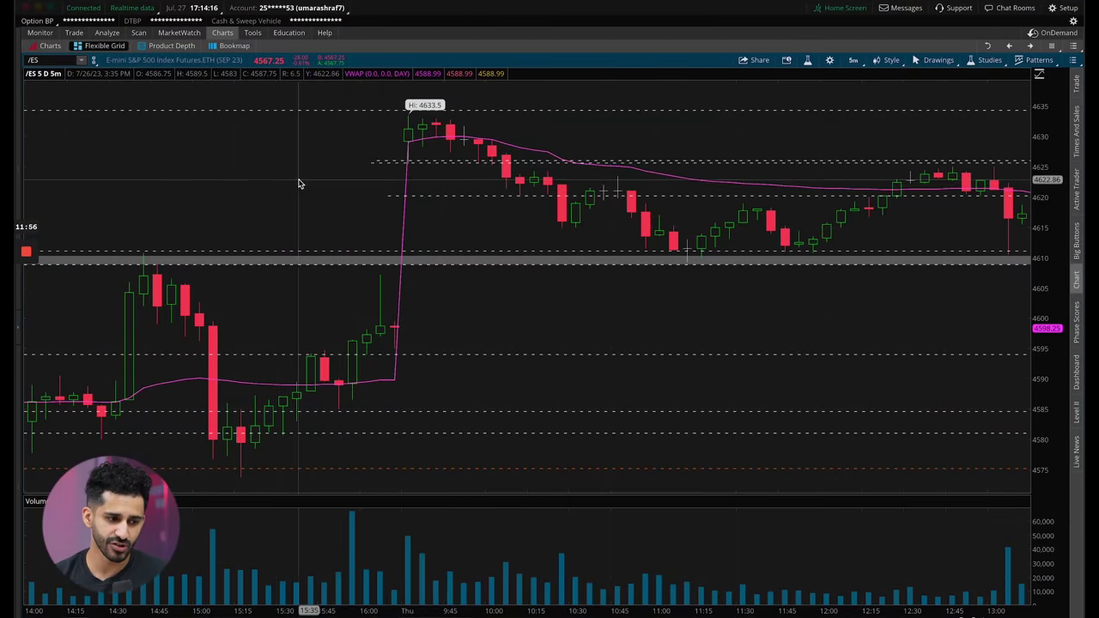
drag(306, 182, 677, 189)
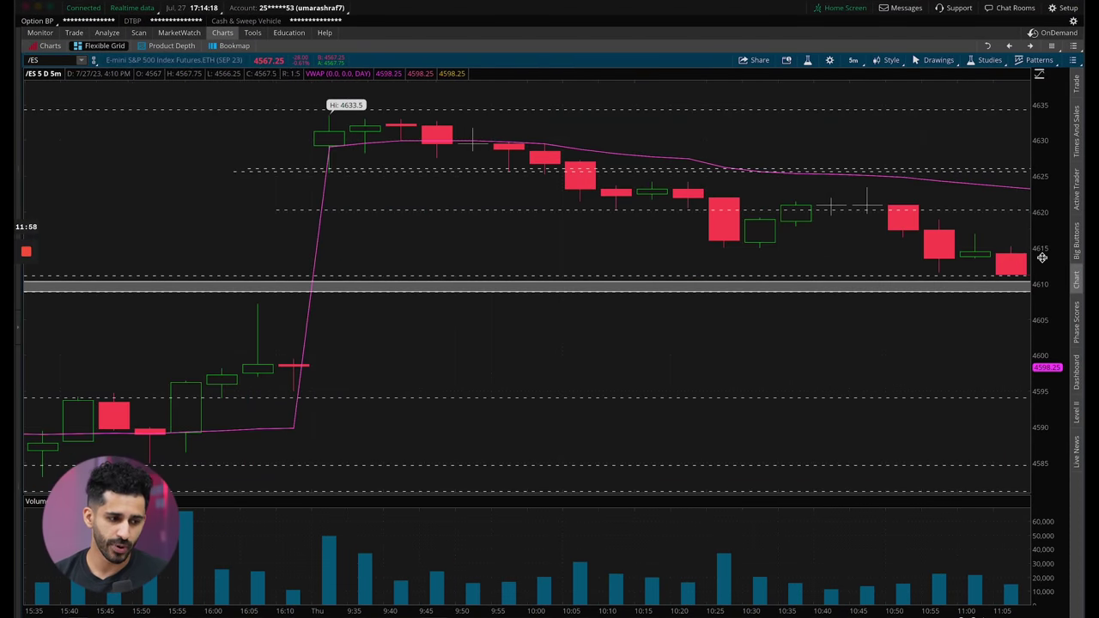
scroll(1019, 286, up, 2)
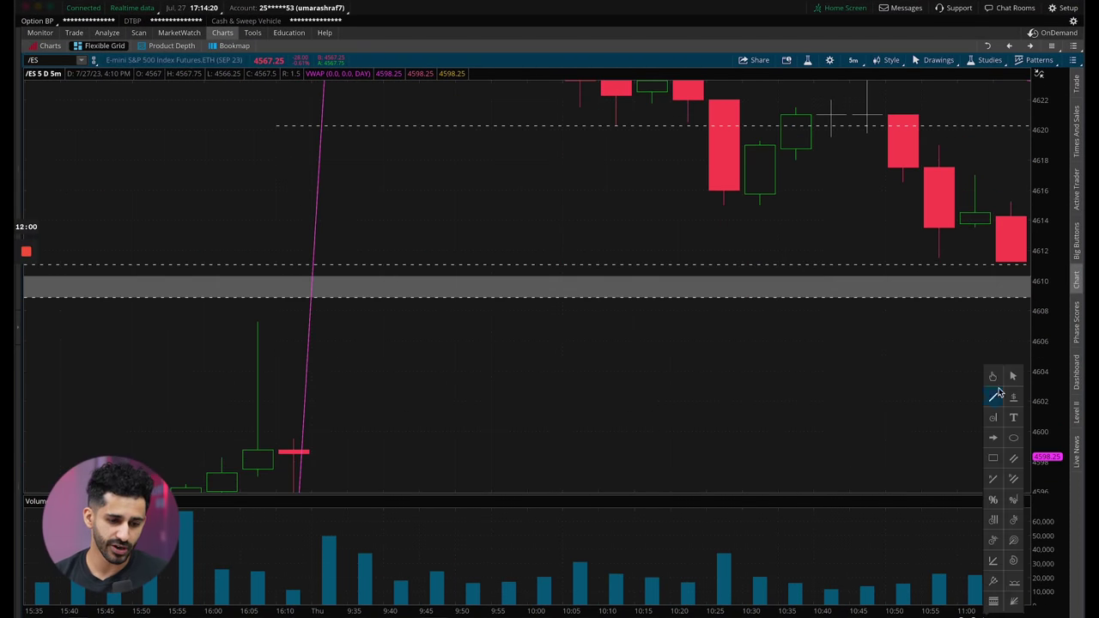
drag(868, 341, 531, 406)
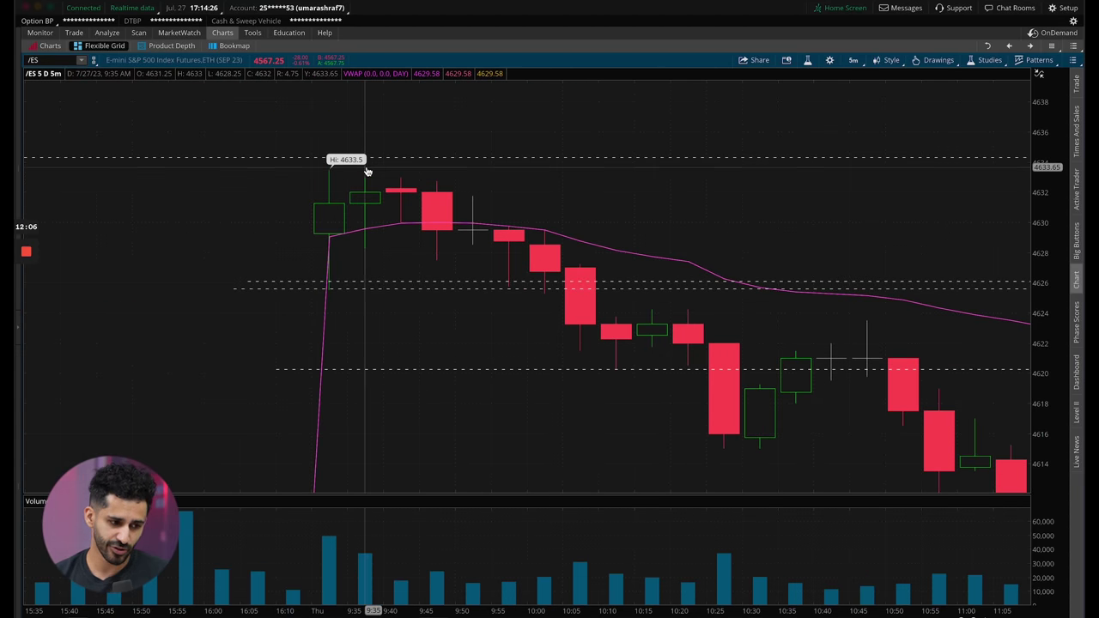
Step: Show the SPY five-minute chart and change its symbol to /ES
click(1009, 46)
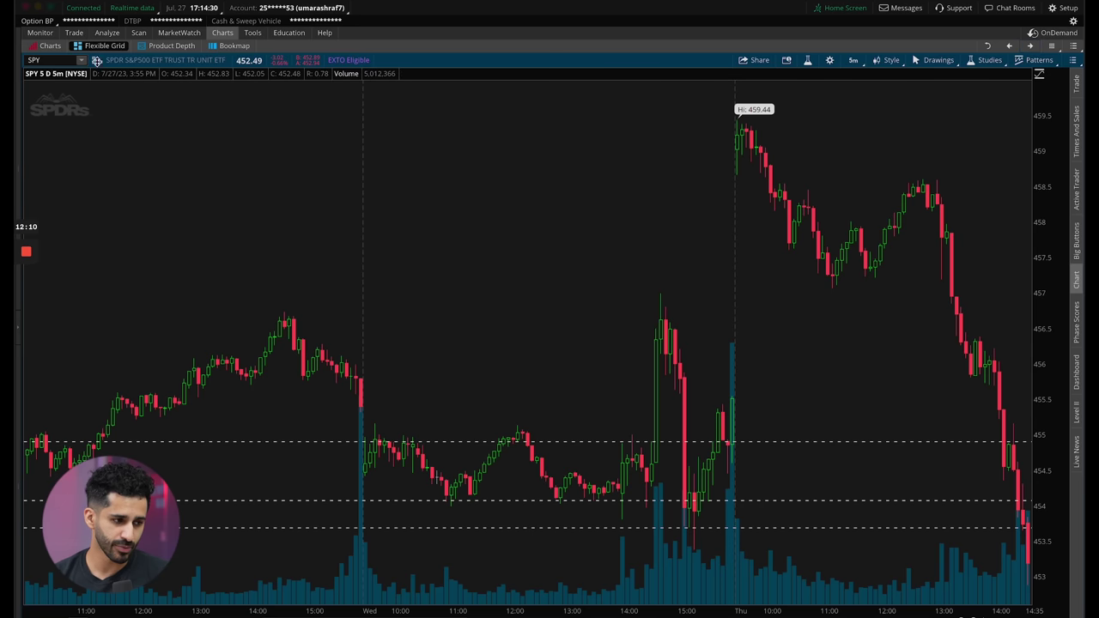
click(58, 61)
text(/ES)
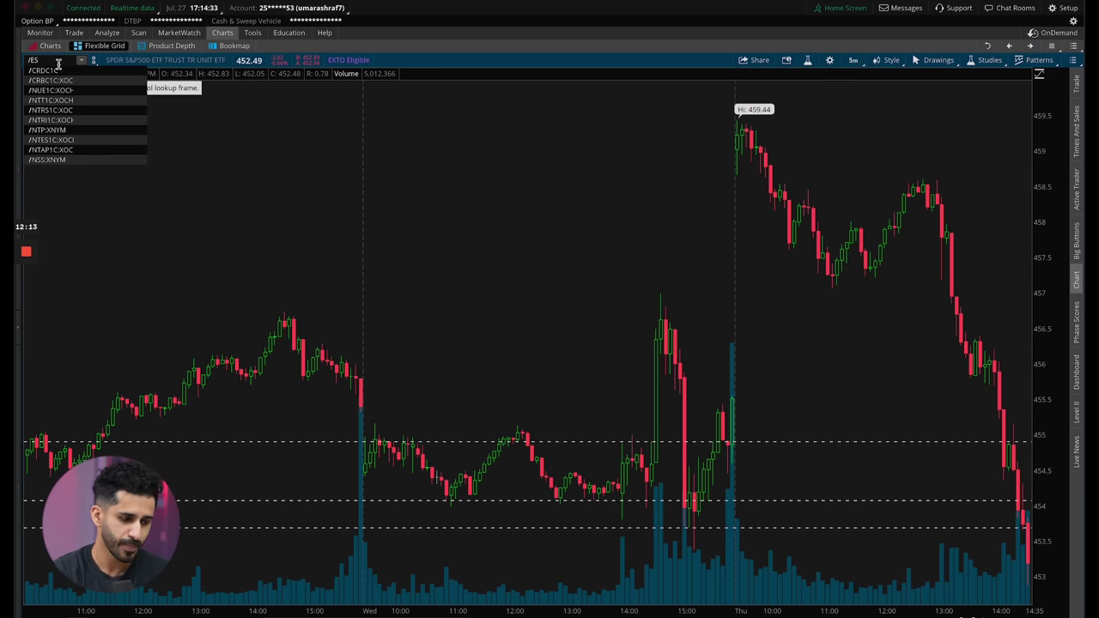
key(Return)
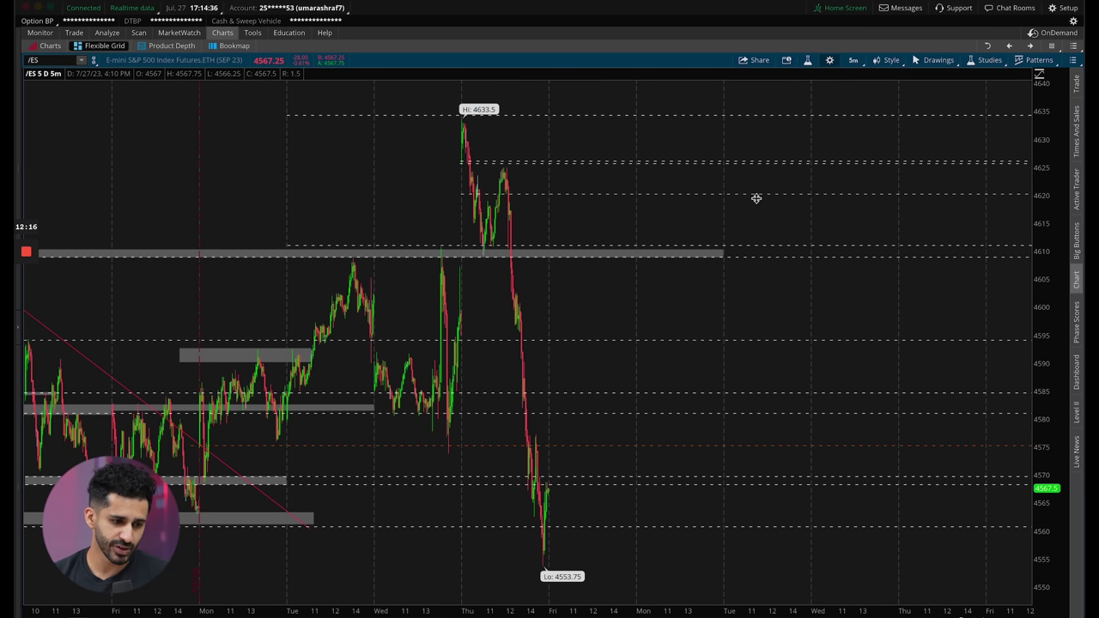
Step: Turn on the Extended-Hours Trading session for futures in the /ES chart settings
click(830, 59)
click(577, 150)
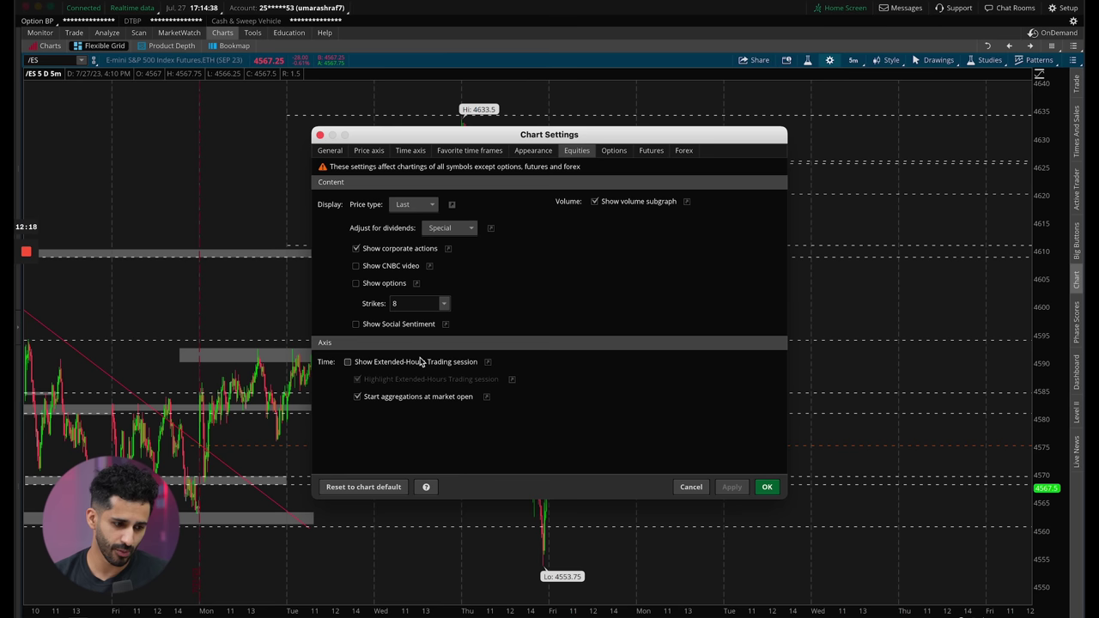
click(651, 152)
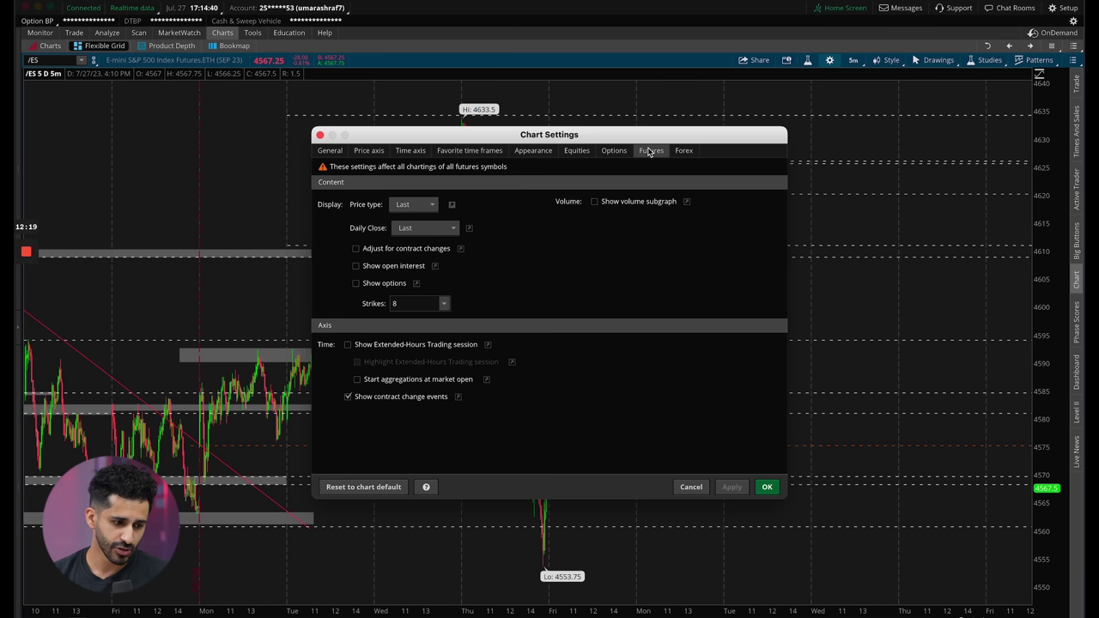
click(419, 344)
click(765, 489)
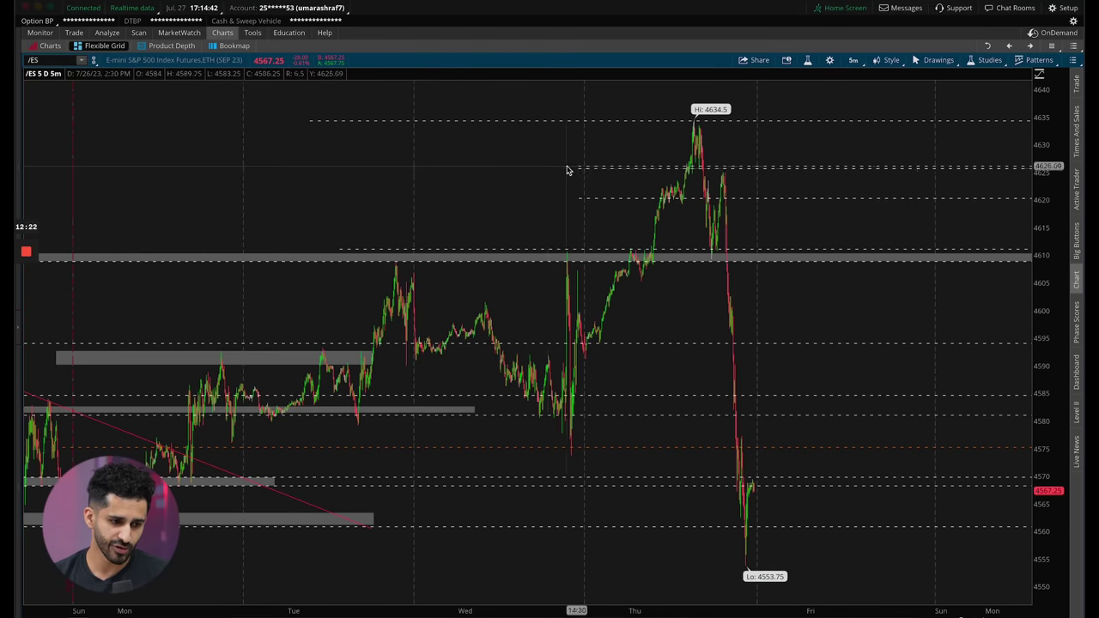
Step: Focus the /ES chart on Thursday's session and enable highlighting of the Extended-Hours Trading session for futures
drag(567, 170, 832, 172)
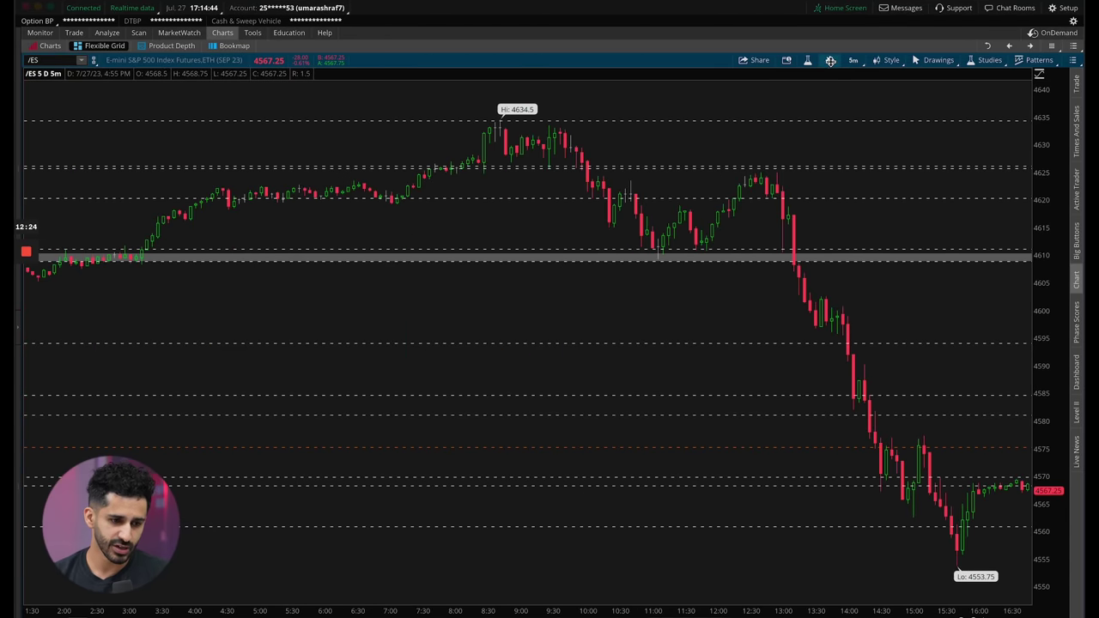
click(831, 61)
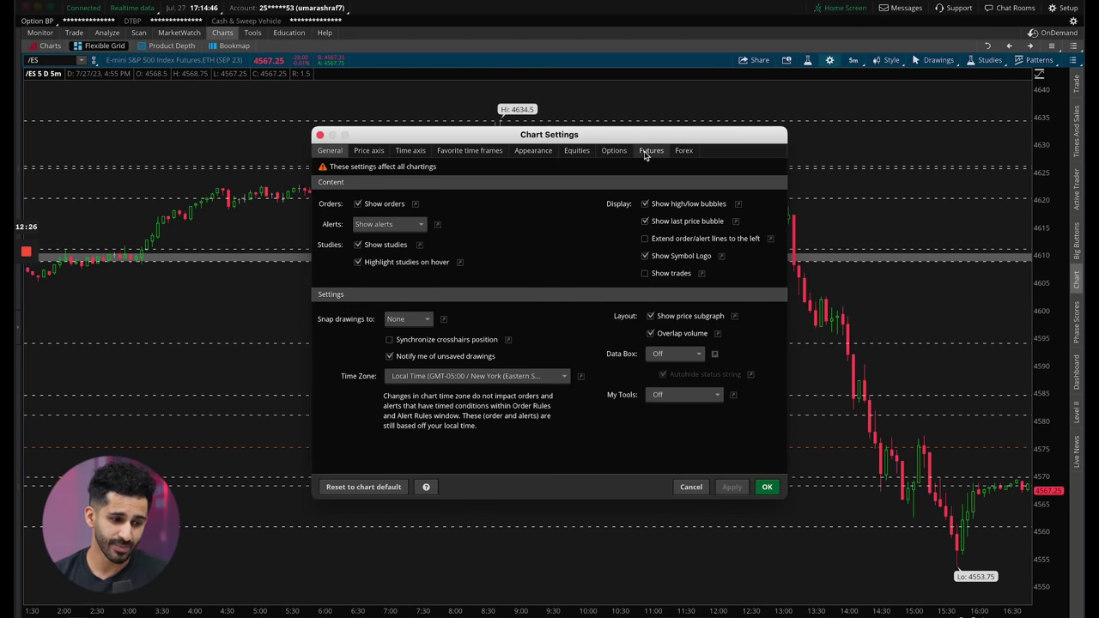
click(651, 152)
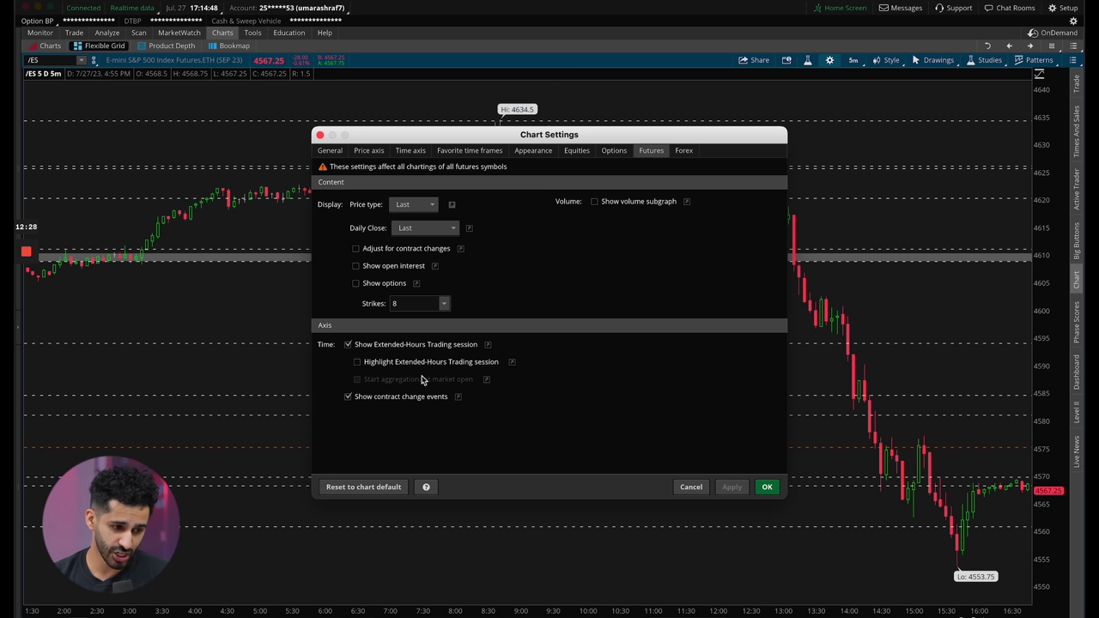
click(452, 364)
click(767, 487)
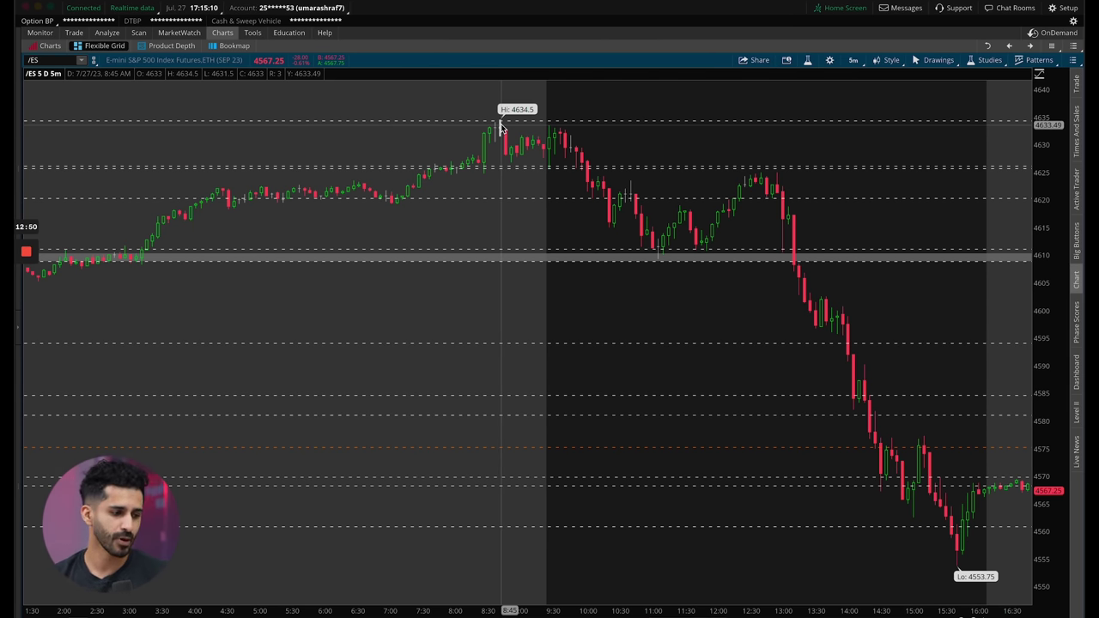
Step: Check the SPY trade page in TradeZella and return to thinkorswim to show the /ES five-minute chart with VWAP
key(ctrl+Up)
click(138, 283)
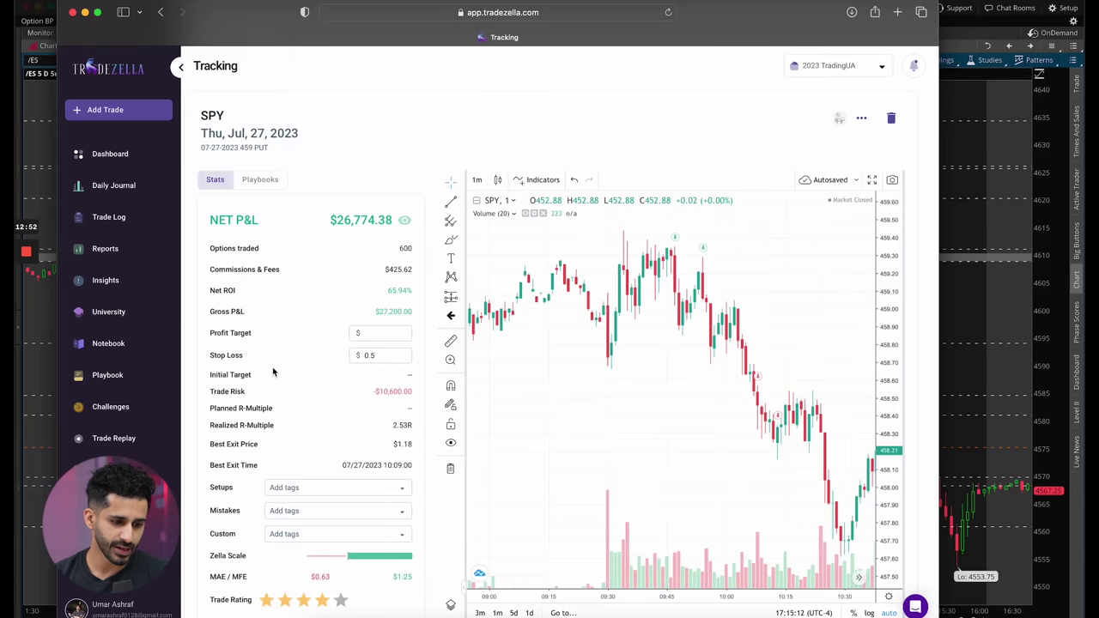
key(ctrl+Up)
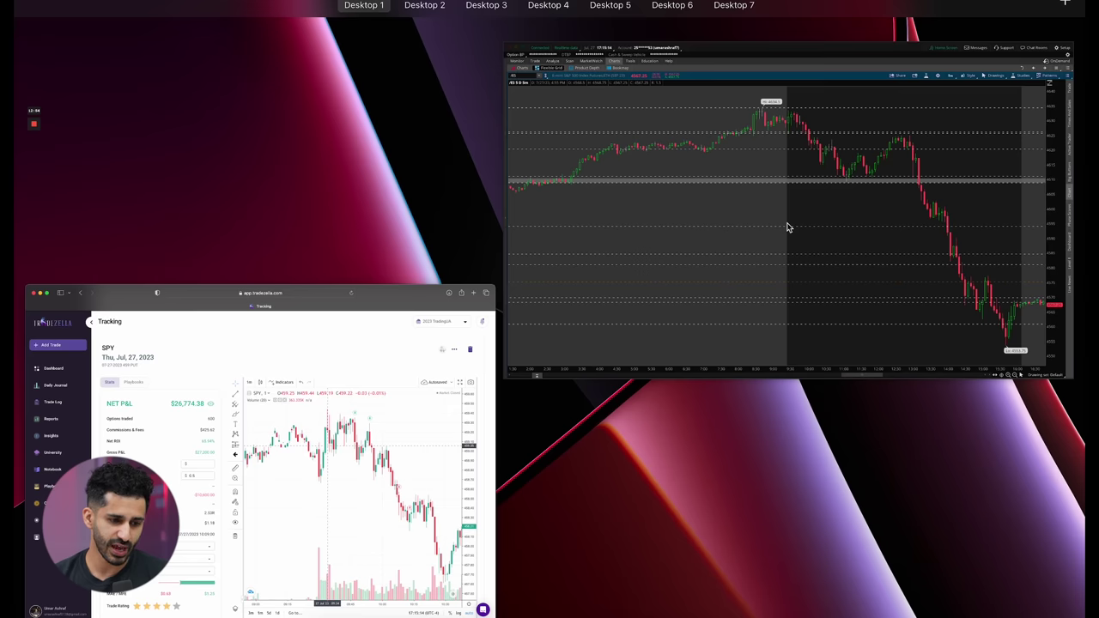
click(514, 196)
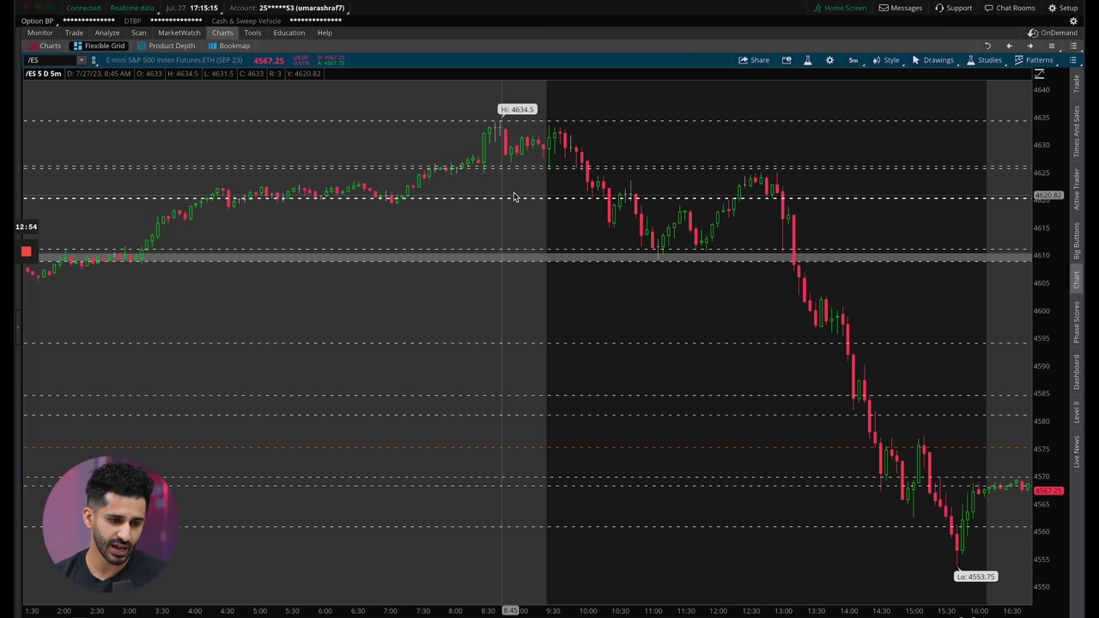
click(1011, 46)
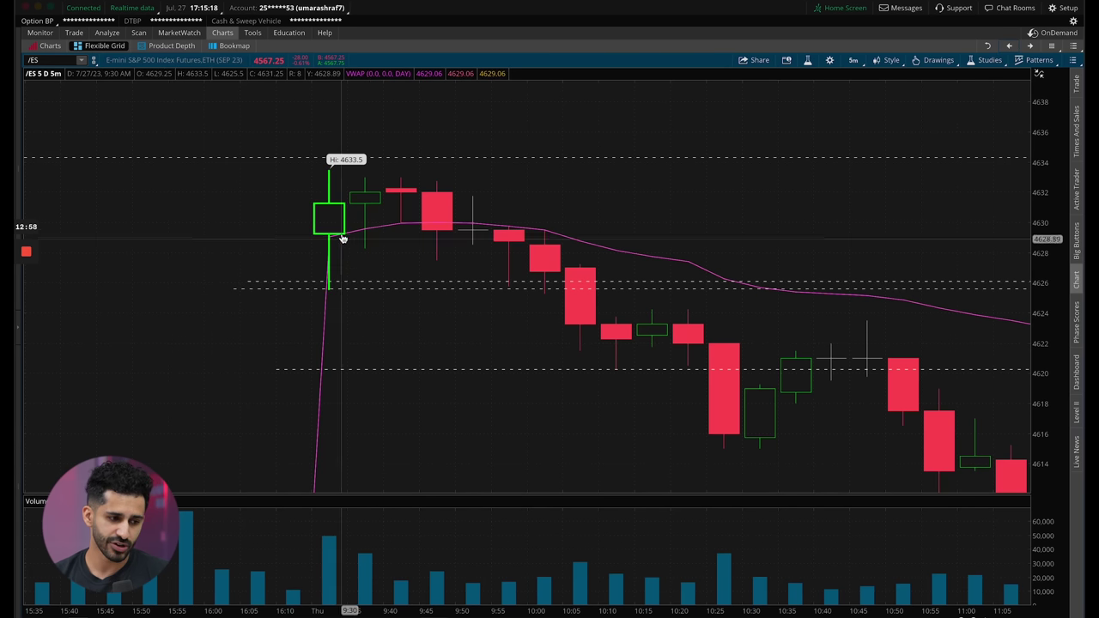
Step: Switch to the SPY trade in TradeZella and enlarge the footprint chart image in its note
key(ctrl+Up)
click(378, 405)
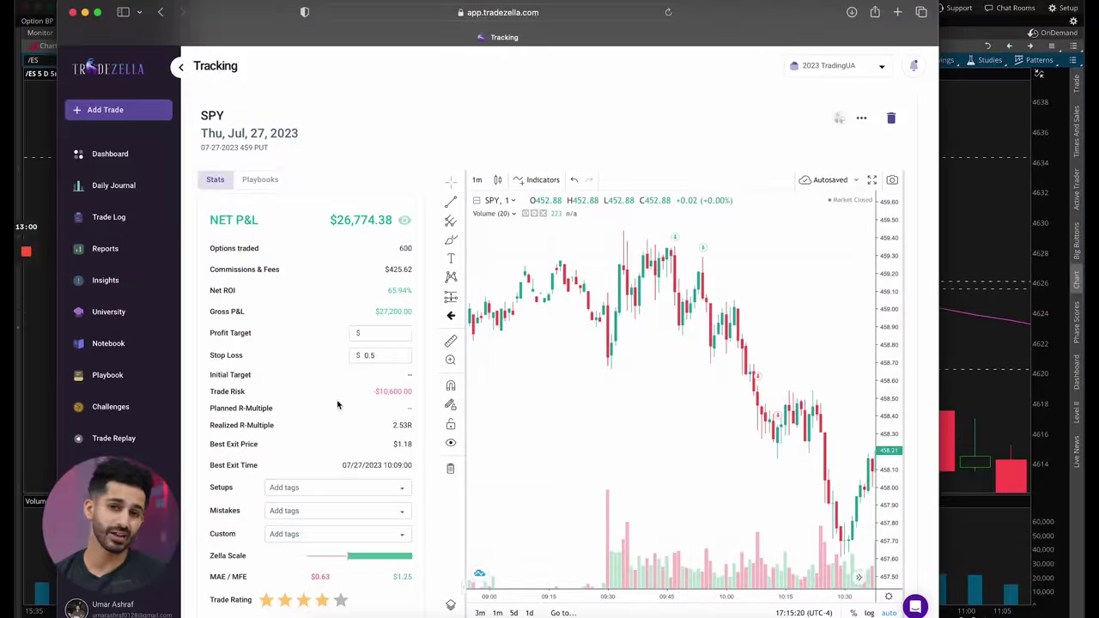
scroll(336, 404, down, 20)
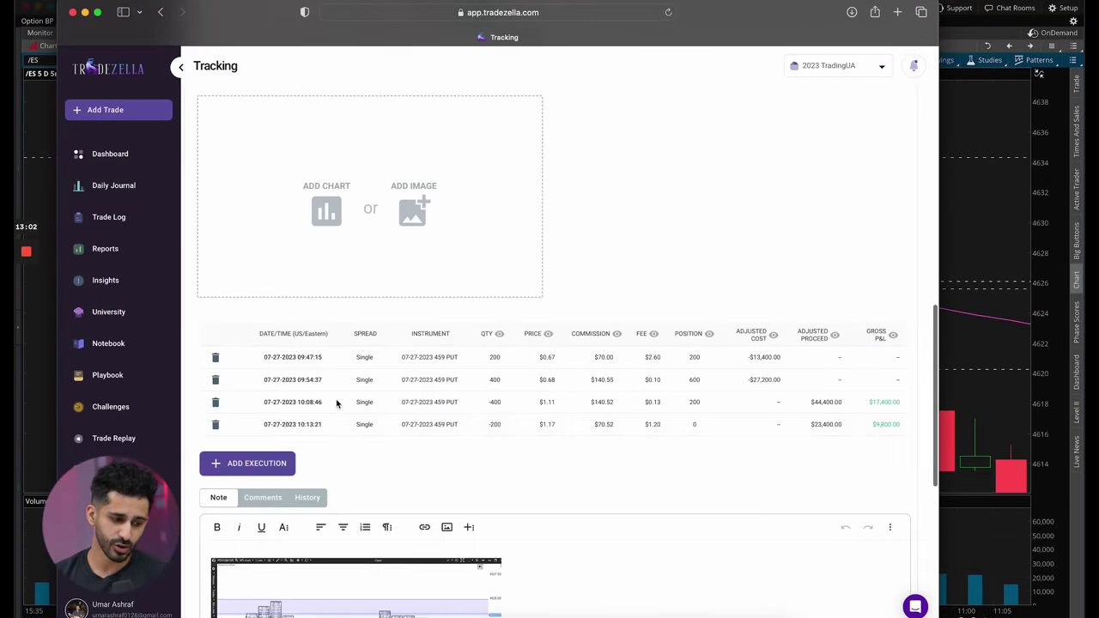
click(364, 410)
click(562, 373)
Step: Examine the two /ES footprint chart images from the trade note around the 4630 level
scroll(381, 380, up, 5)
scroll(382, 381, up, 5)
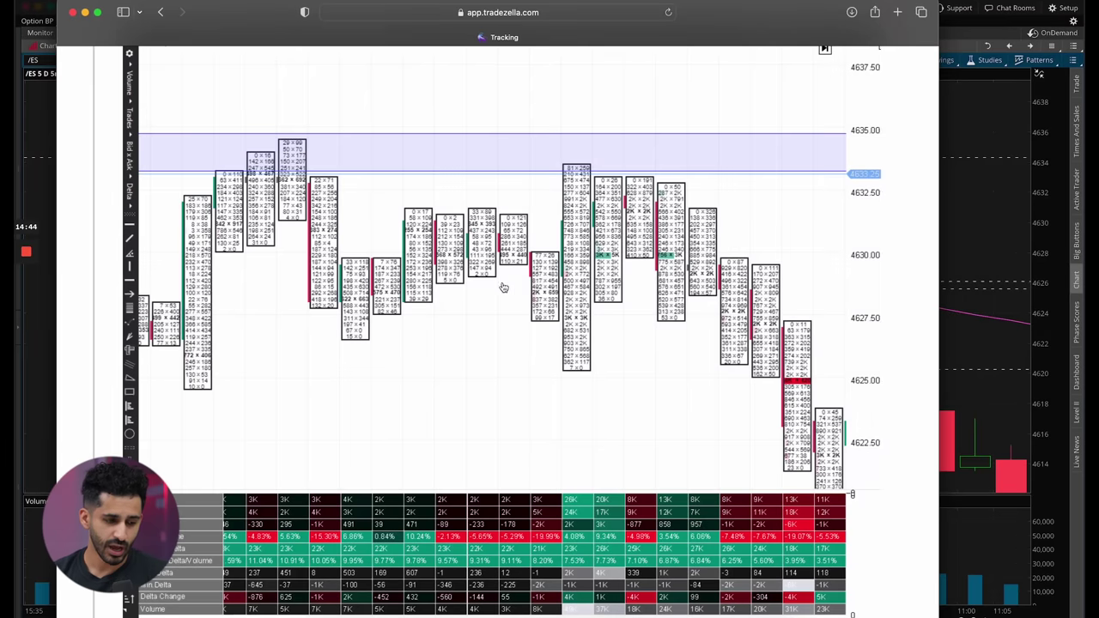
scroll(605, 328, down, 3)
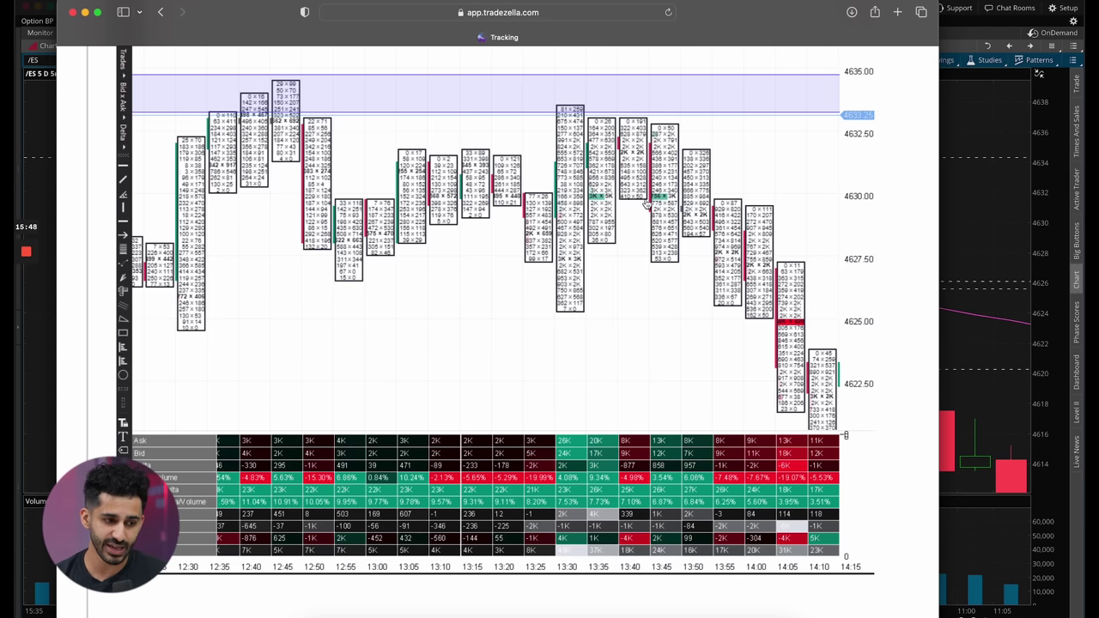
scroll(646, 203, down, 6)
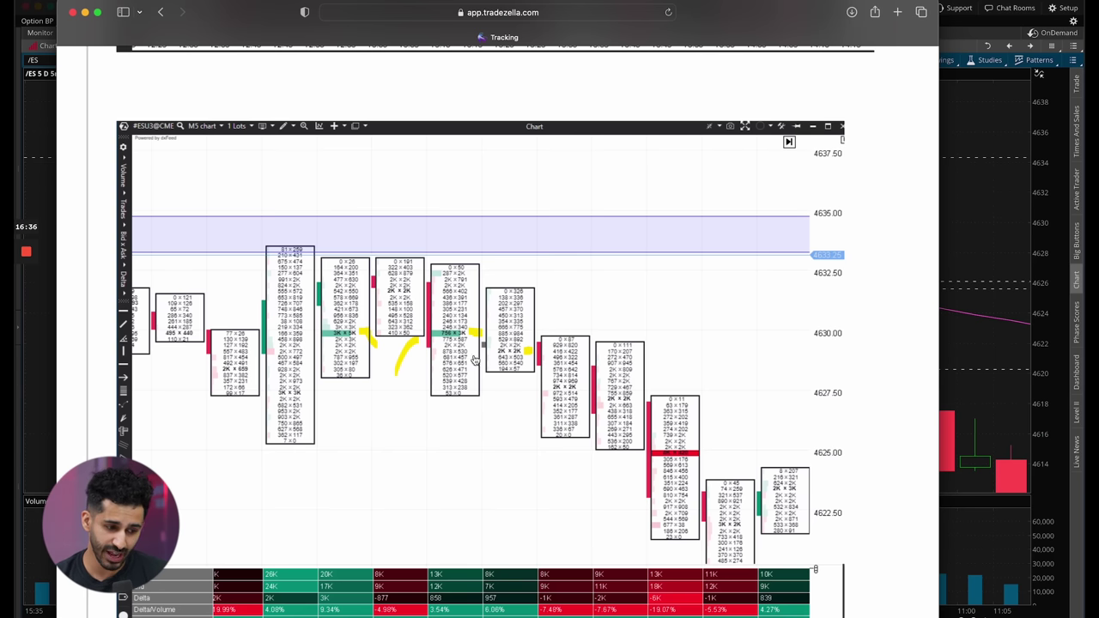
Step: Draw red horizontal lines bracketing the 4630 level on the second footprint chart, and sketch price chopping between them
mouse_move(24, 274)
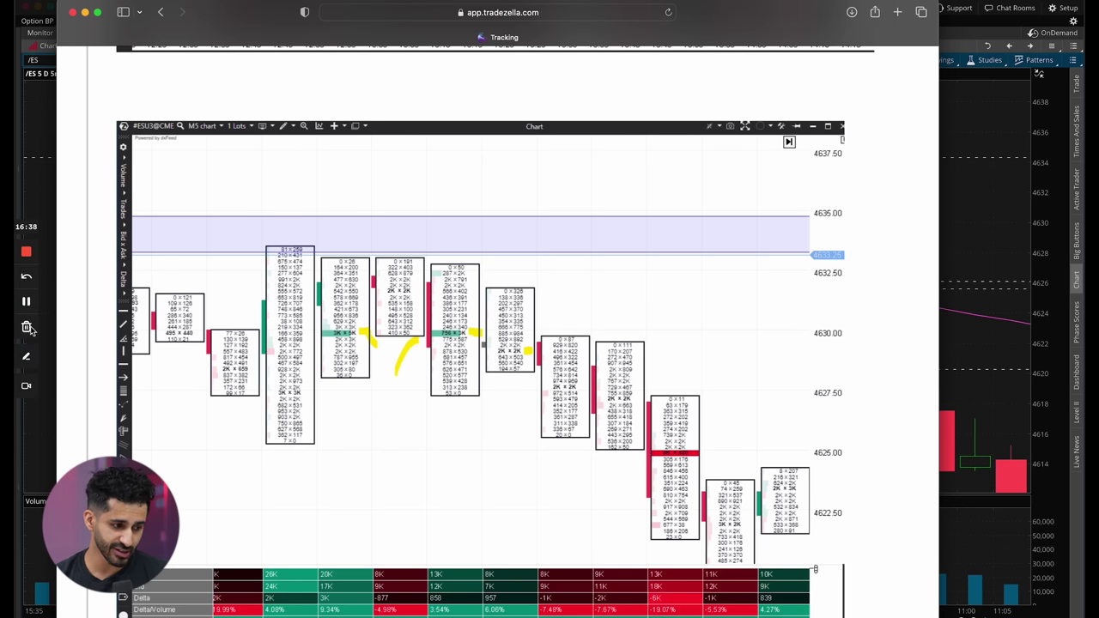
click(24, 356)
drag(275, 325, 631, 327)
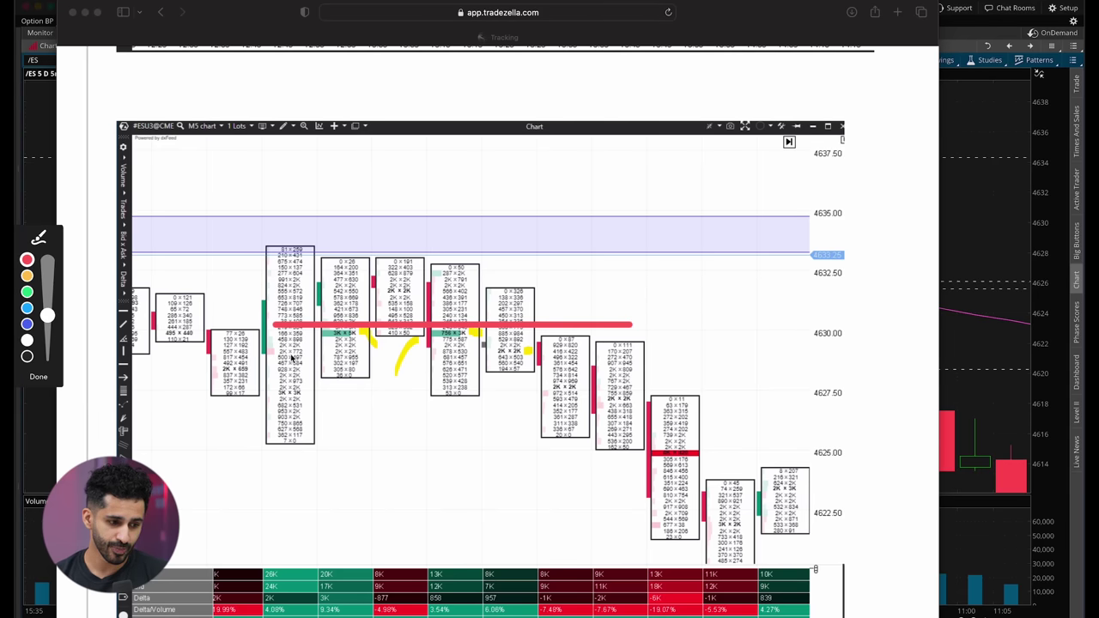
drag(255, 345, 814, 344)
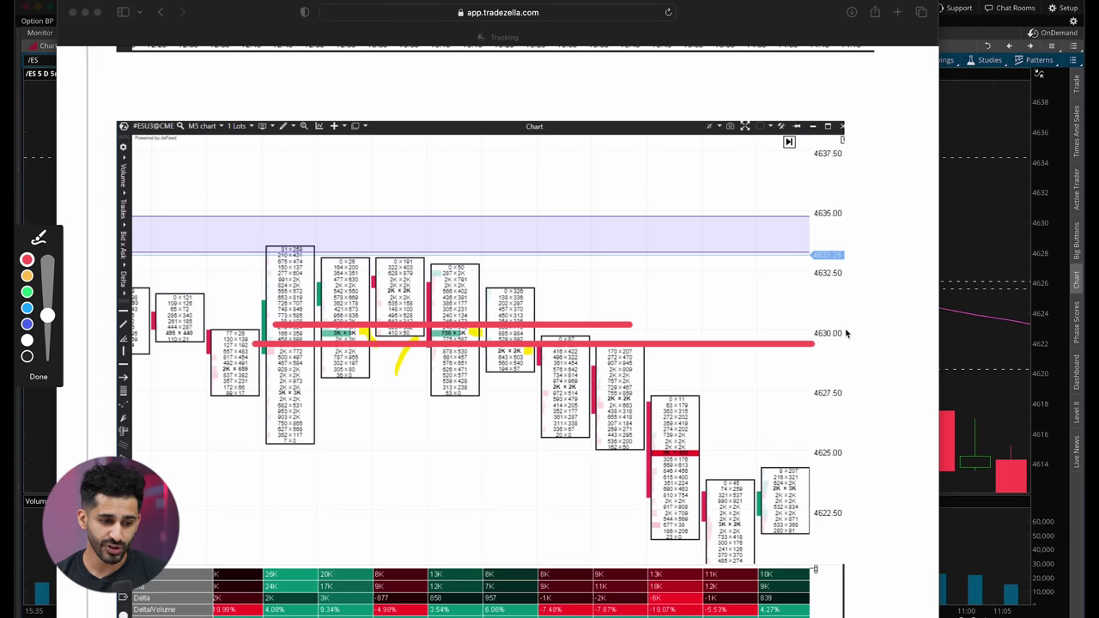
drag(275, 316, 822, 316)
drag(263, 355, 826, 354)
mouse_move(305, 354)
mouse_down()
mouse_move(339, 314)
mouse_move(532, 344)
mouse_up()
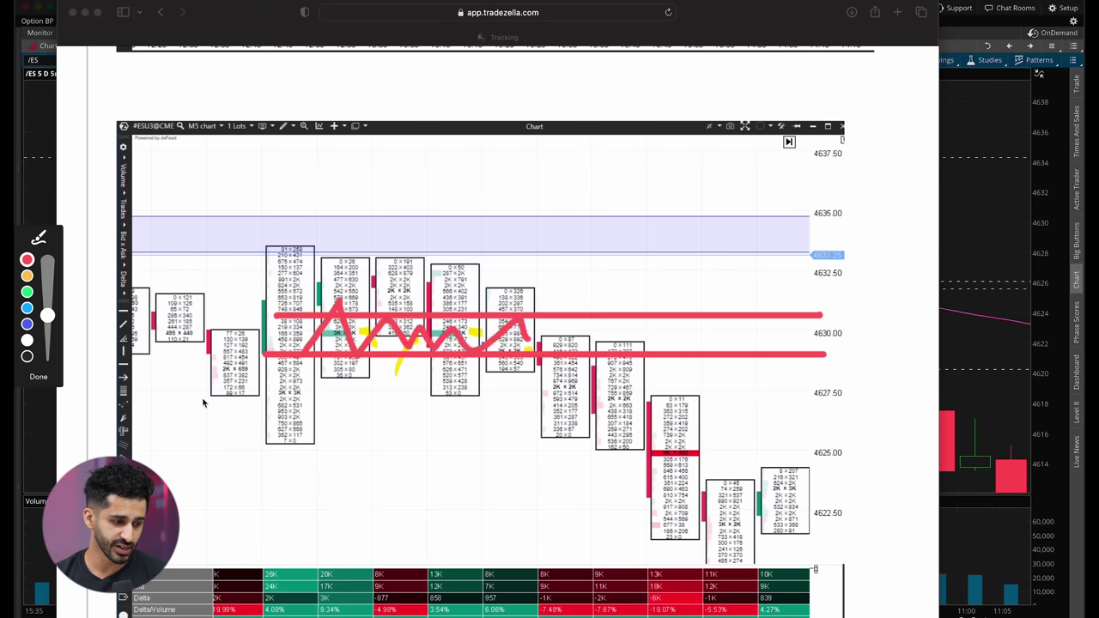
click(39, 378)
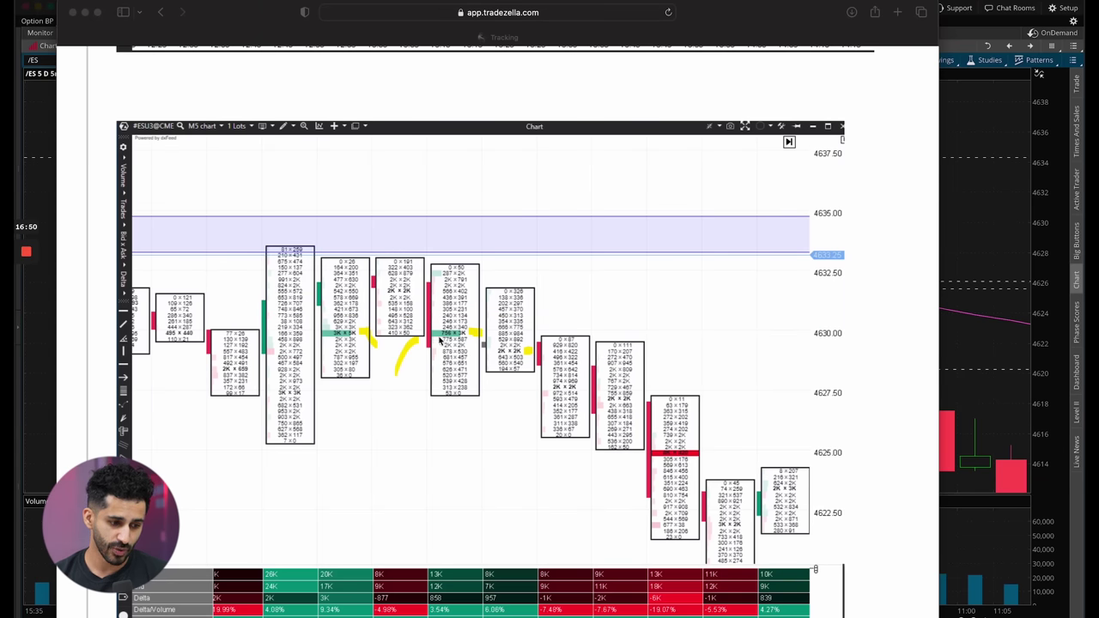
click(26, 355)
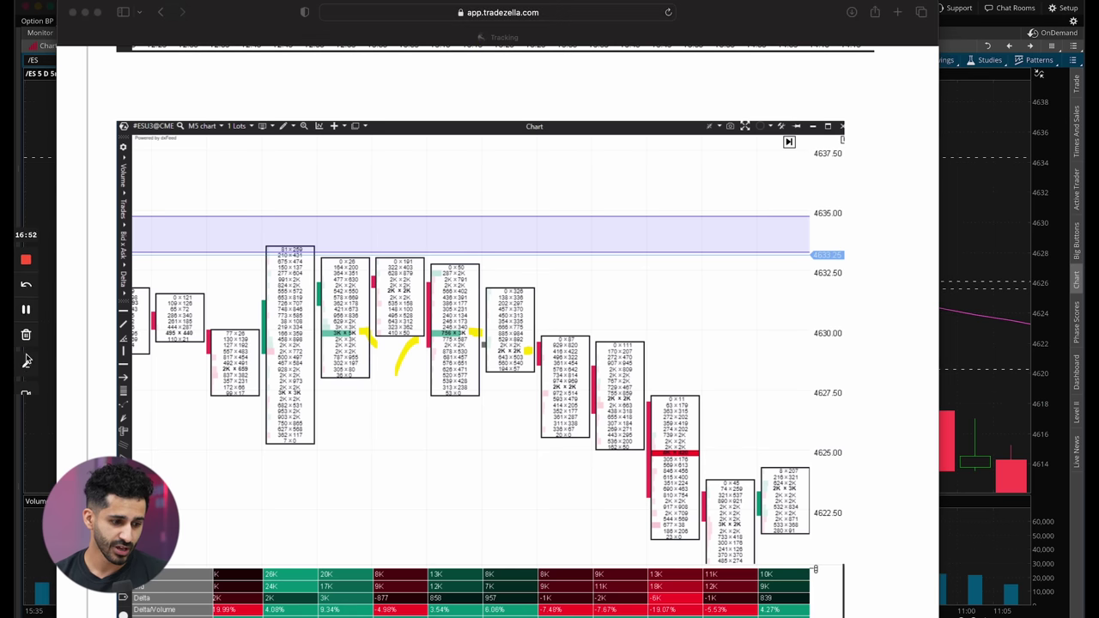
drag(432, 341, 532, 356)
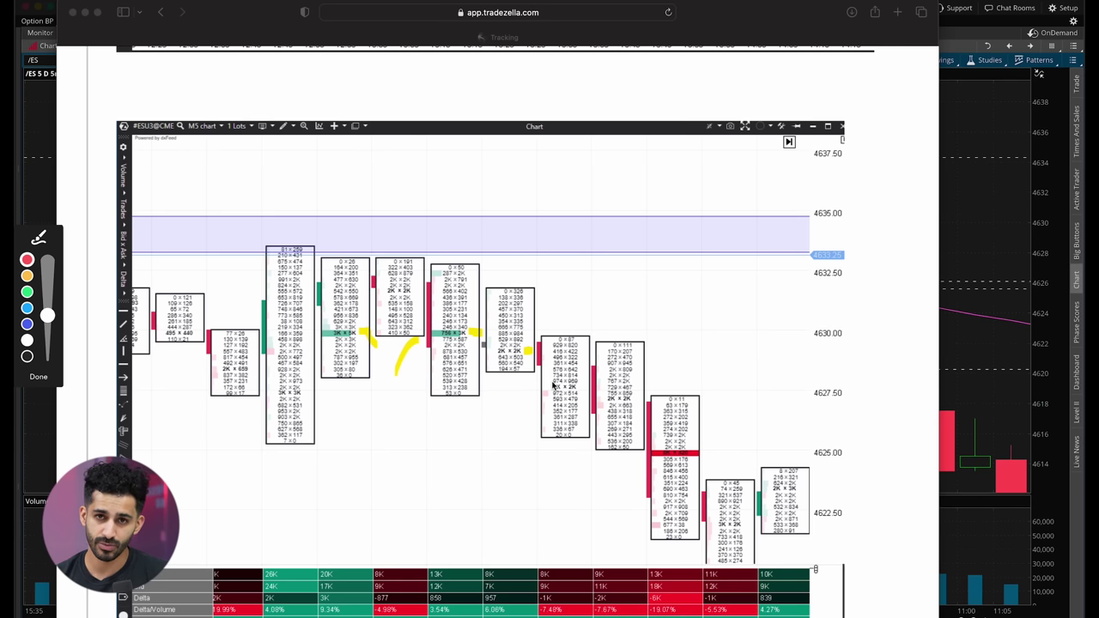
Step: Switch to the /ES five-minute chart and draw red lines marking the opening candle's high and low and the following decline
key(ctrl+Up)
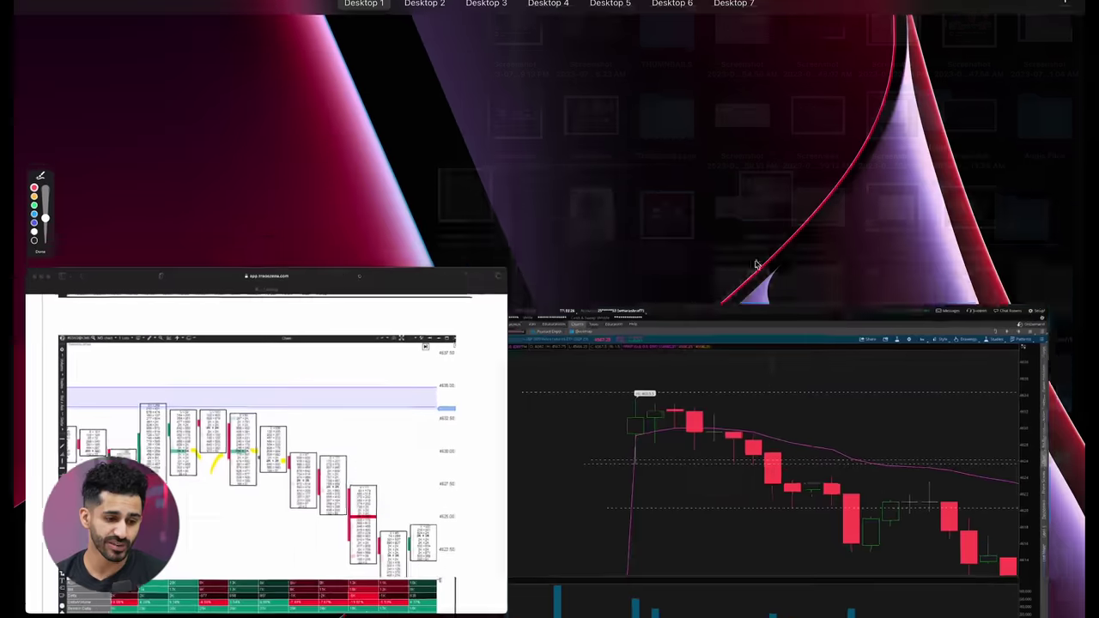
click(773, 387)
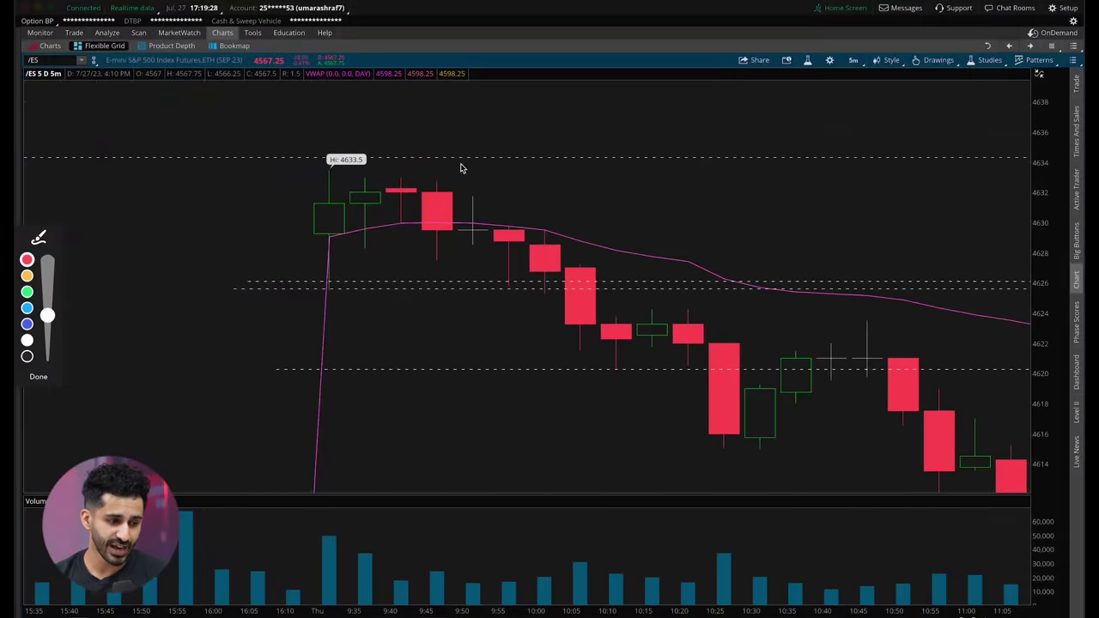
drag(294, 162, 494, 170)
drag(292, 292, 502, 292)
drag(173, 342, 242, 233)
drag(221, 206, 235, 260)
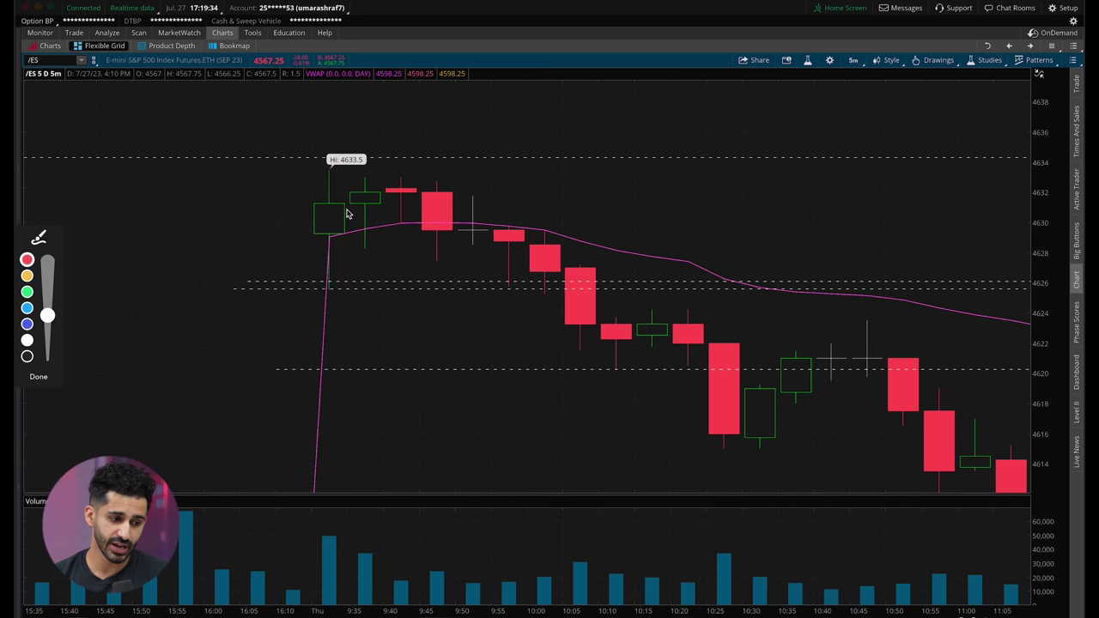
drag(421, 172, 675, 349)
click(705, 326)
Step: Return to the SPY trade in TradeZella and zoom its one-minute chart out to show both entry markers
key(super+Tab)
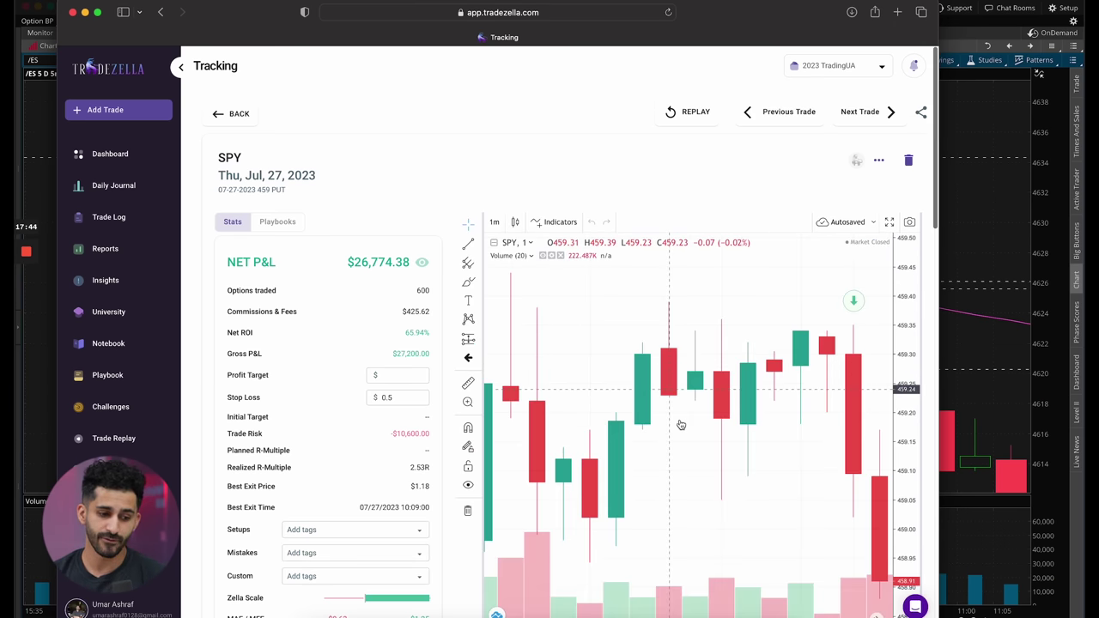
scroll(602, 447, down, 1)
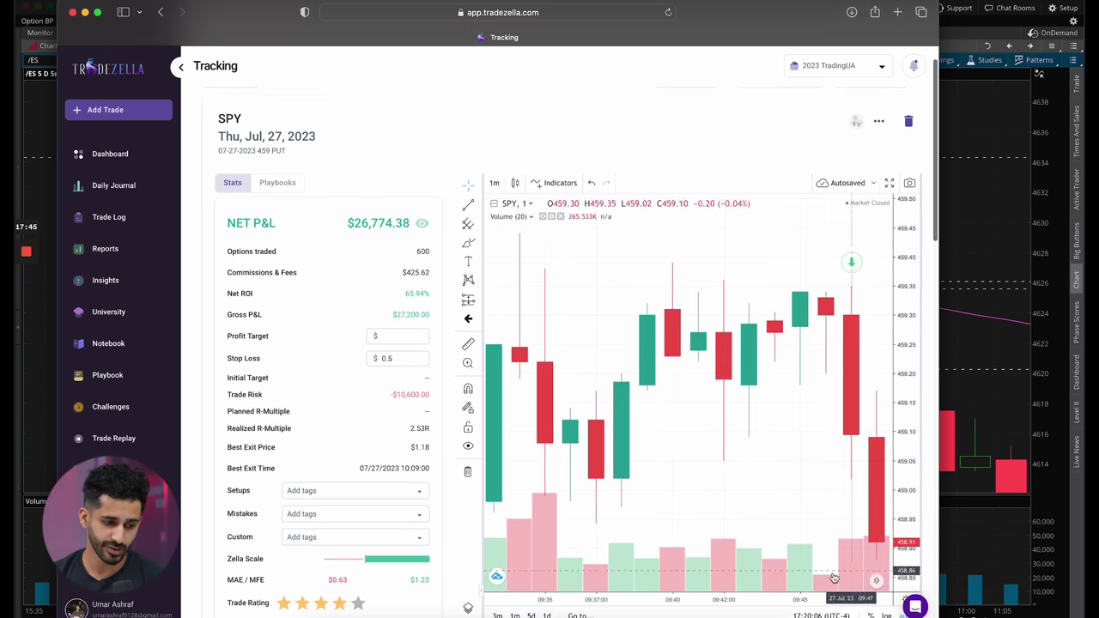
scroll(650, 461, down, 3)
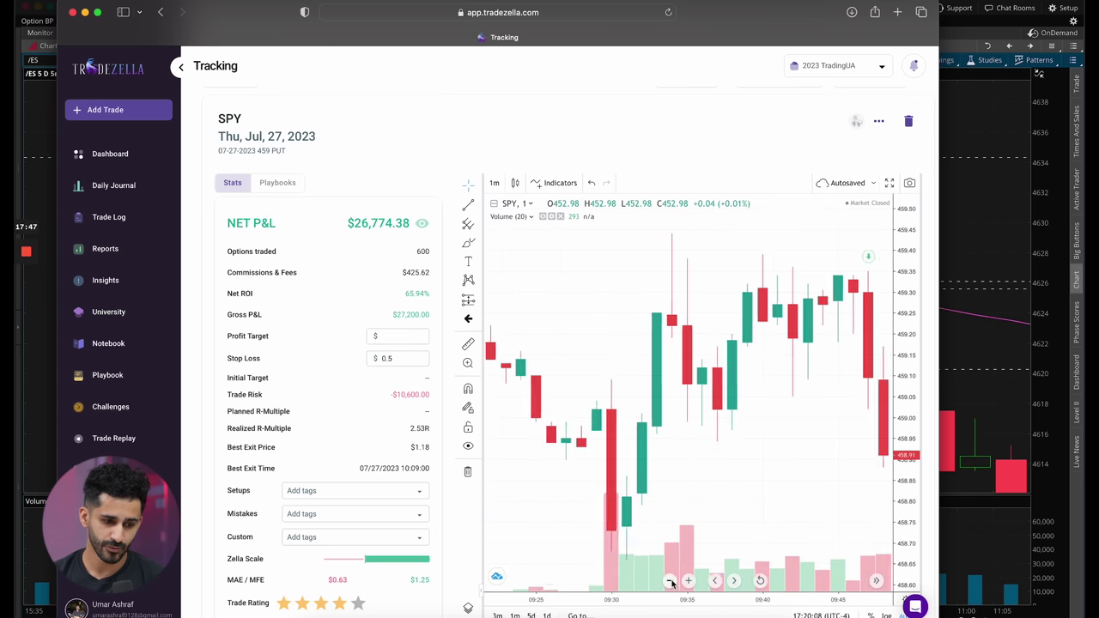
scroll(650, 461, right, 2)
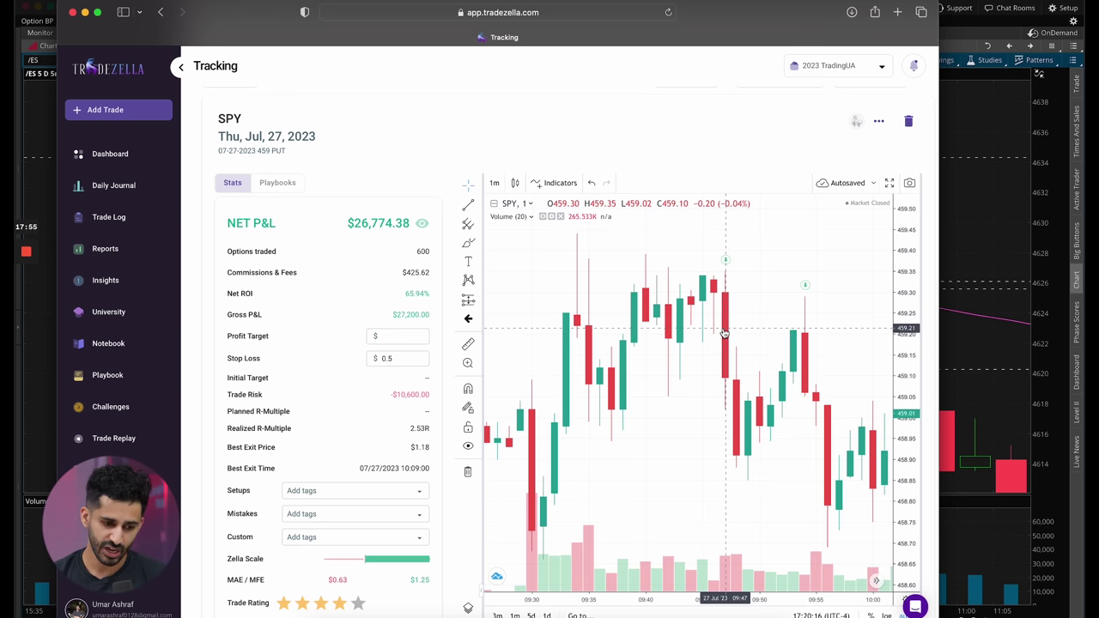
Step: Switch to the /ES chart in thinkorswim and set its time frame to 1 D : 1m
key(ctrl+Up)
click(802, 246)
click(853, 59)
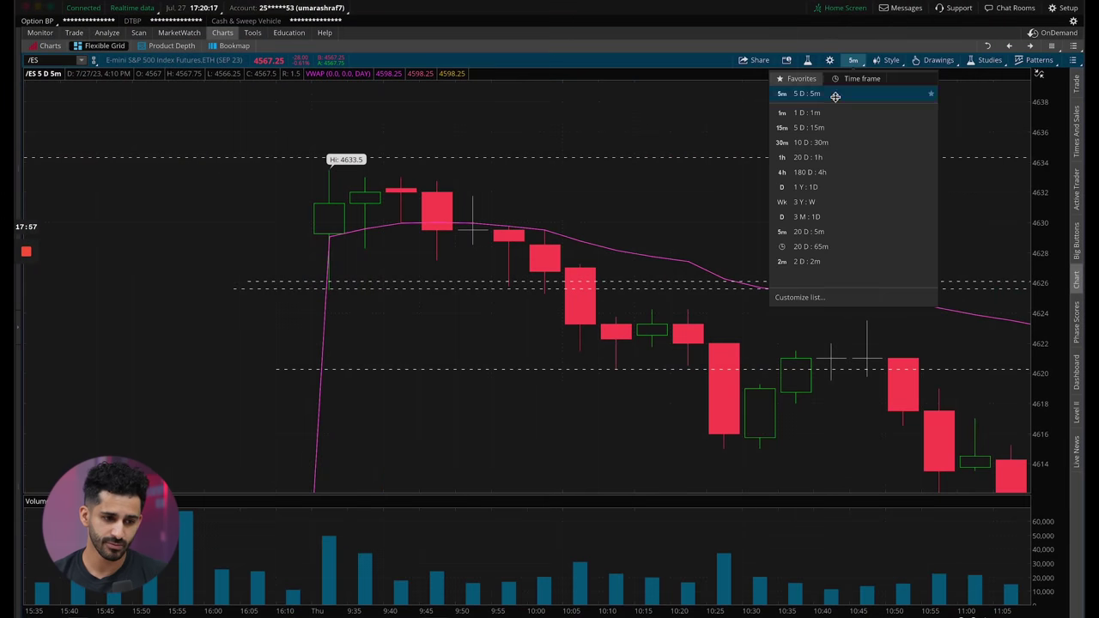
click(822, 115)
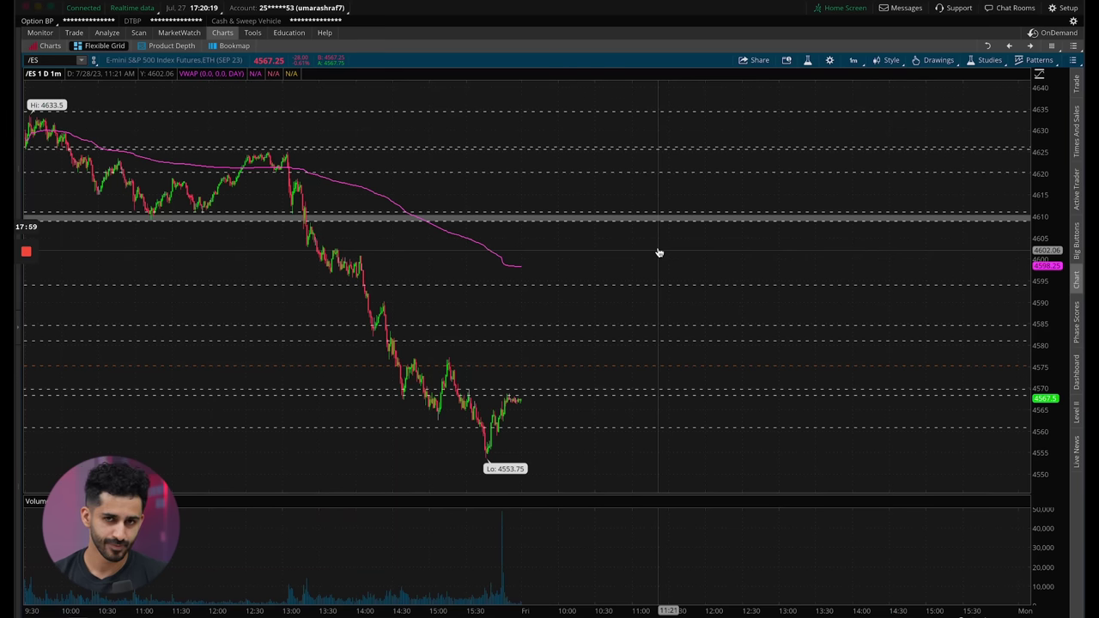
Step: Draw red horizontal lines above the 4633.5 high on the /ES chart's morning session and sketch price action beneath them
drag(162, 248, 410, 208)
mouse_move(1022, 411)
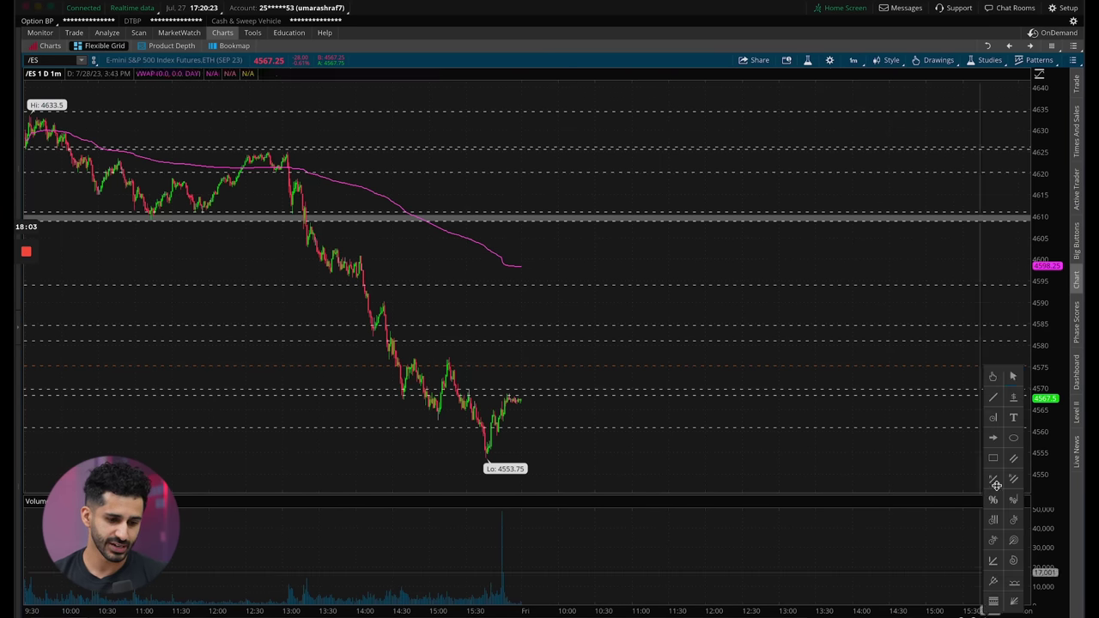
scroll(148, 313, up, 5)
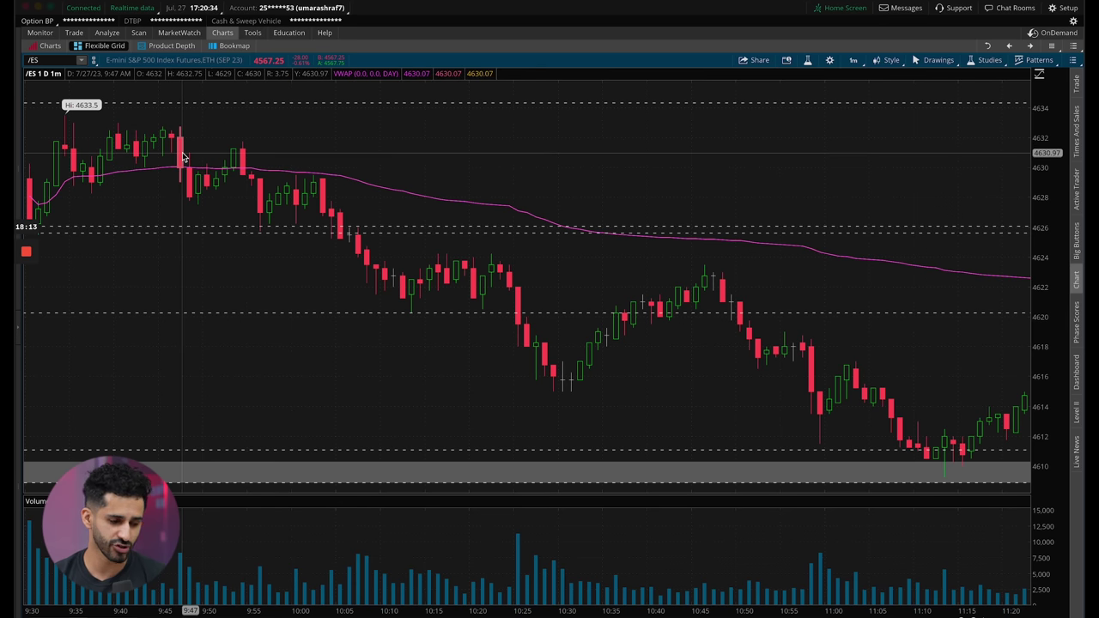
click(26, 359)
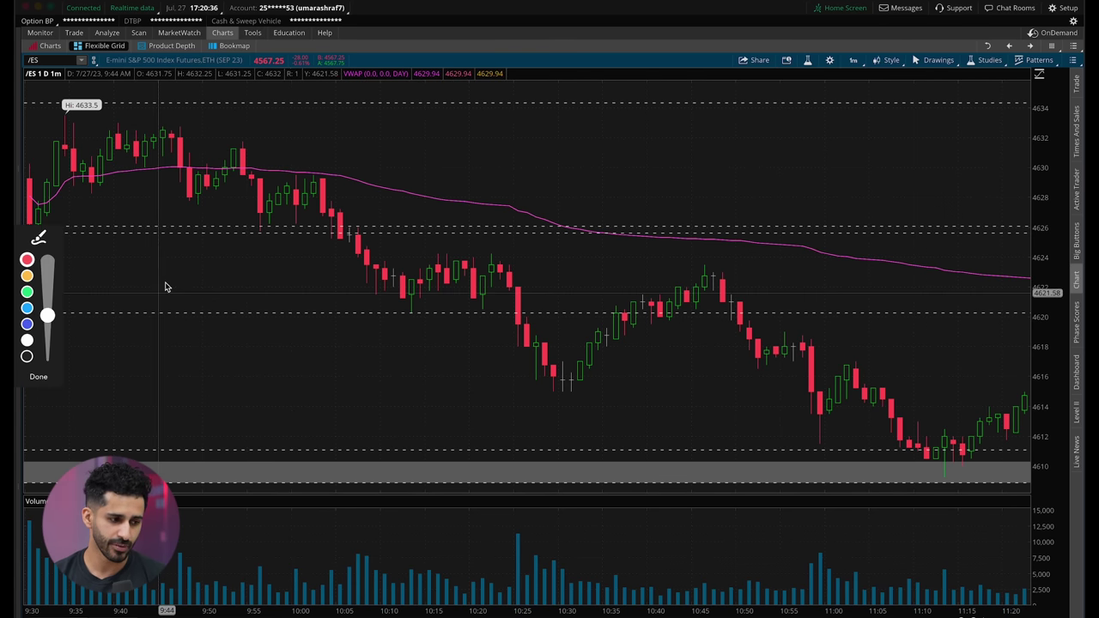
drag(46, 118, 292, 113)
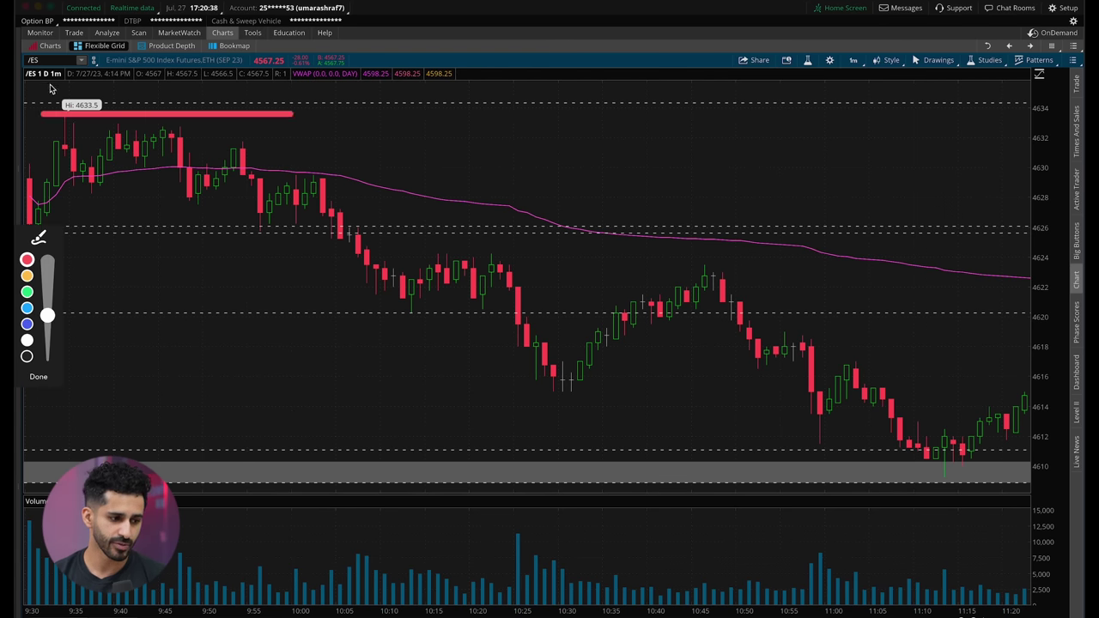
drag(49, 86, 302, 85)
mouse_move(138, 160)
mouse_down()
mouse_move(178, 96)
mouse_move(243, 82)
mouse_move(277, 89)
mouse_up()
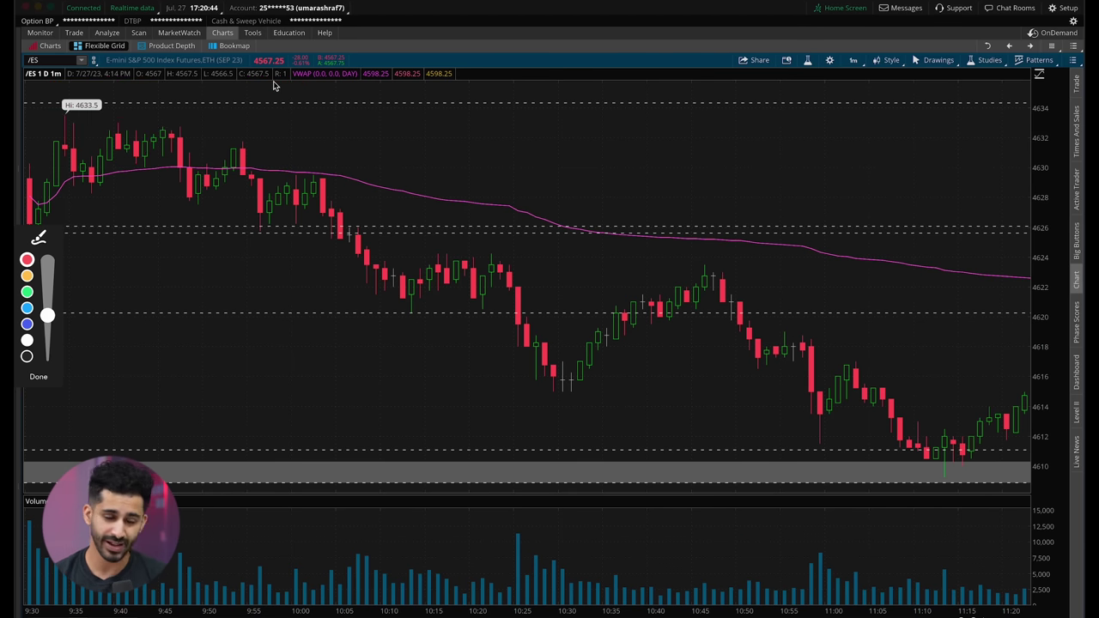
Step: Draw red lines at about 4633 and 4635 over the opening highs, and sketch price pushing up between them
drag(61, 135, 276, 126)
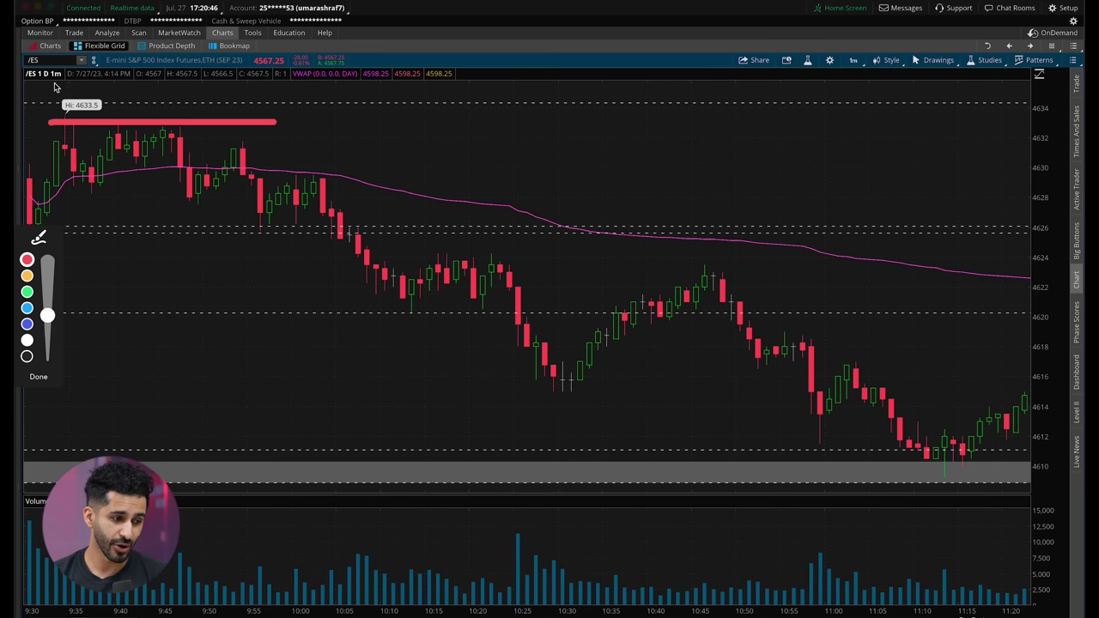
drag(50, 91, 249, 95)
mouse_move(153, 153)
mouse_down()
mouse_move(213, 107)
mouse_move(234, 118)
mouse_up()
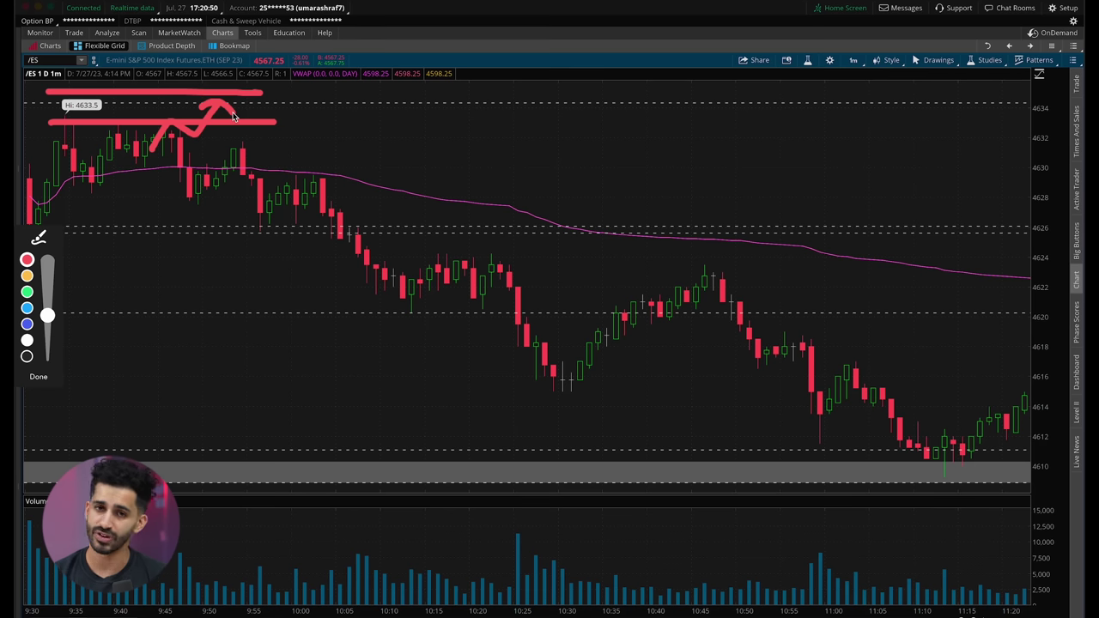
mouse_move(251, 104)
mouse_down()
mouse_move(197, 129)
mouse_move(225, 134)
mouse_up()
click(39, 376)
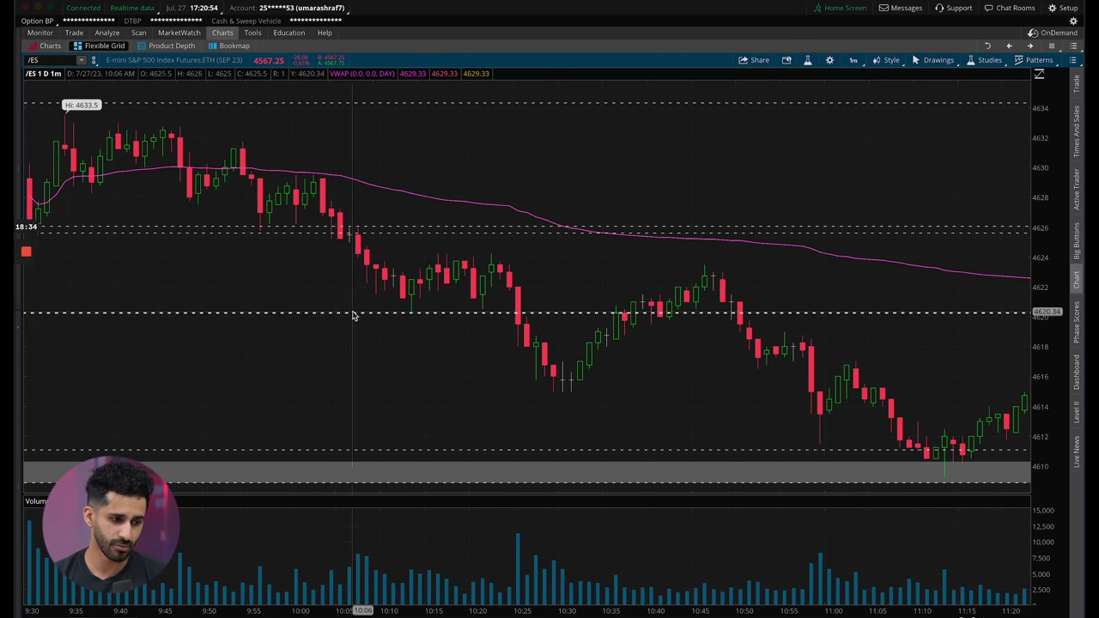
Step: Examine the 9:54 entry marker on TradeZella's SPY chart and compare it with the /ES chart in thinkorswim
key(ctrl+Up)
scroll(655, 373, right, 3)
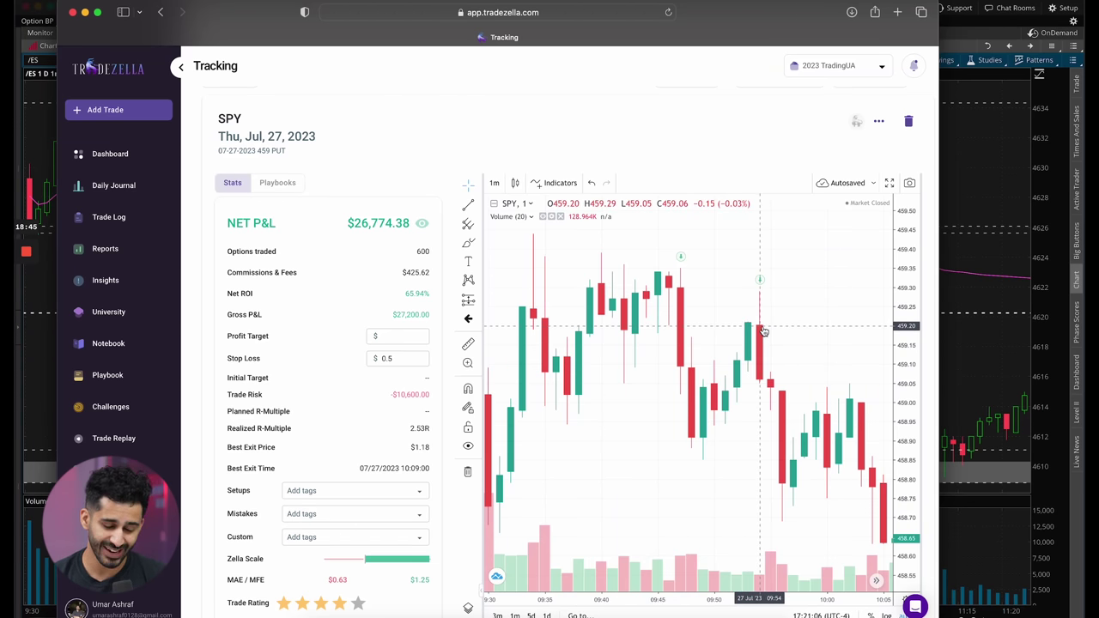
key(ctrl+Up)
click(744, 263)
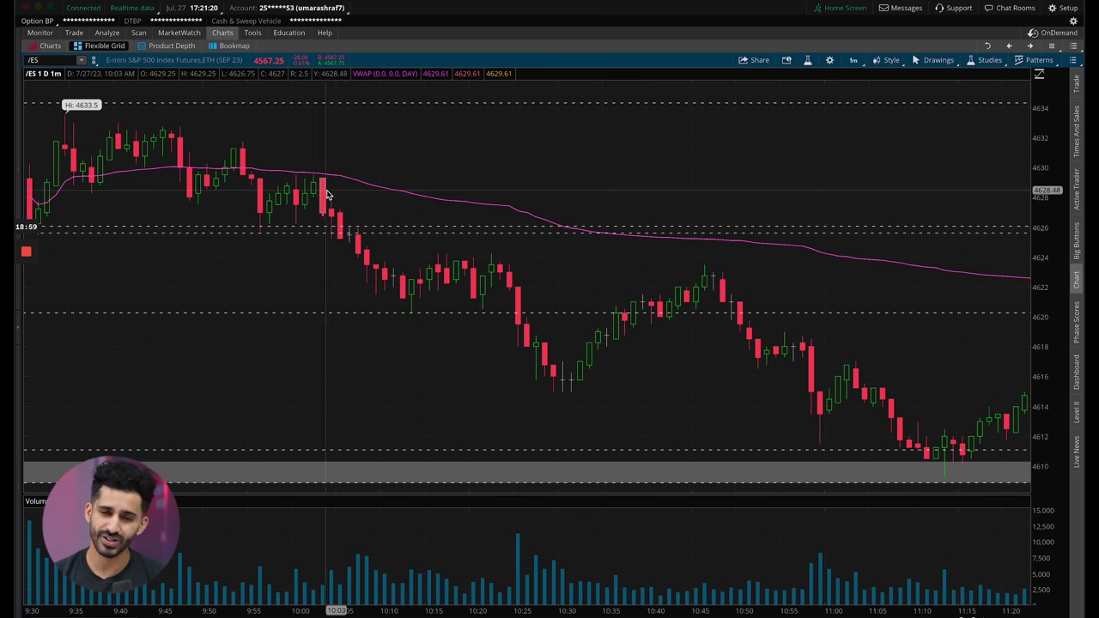
Step: Find the first exit marker on TradeZella's SPY chart and locate the matching 10:08 candle on the /ES chart
key(ctrl+Up)
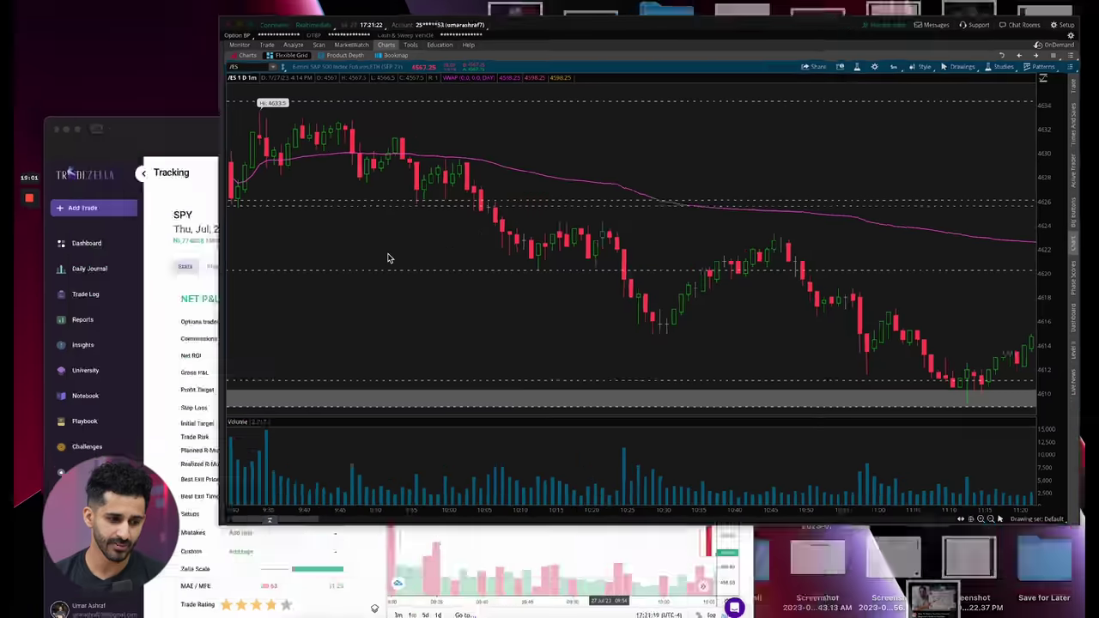
click(421, 386)
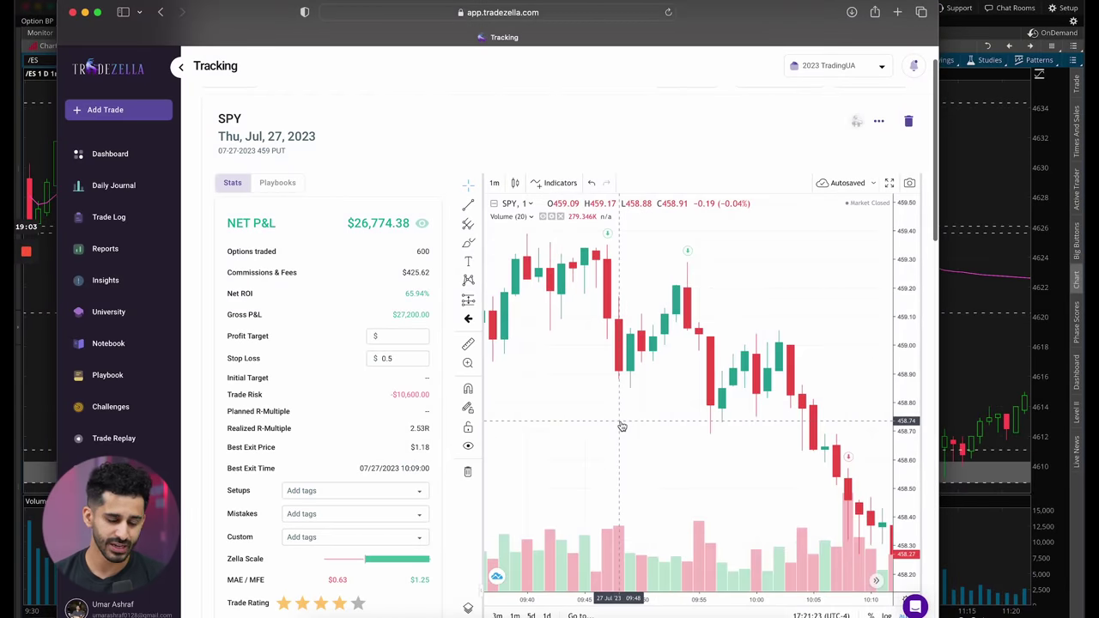
key(ctrl+Up)
click(761, 220)
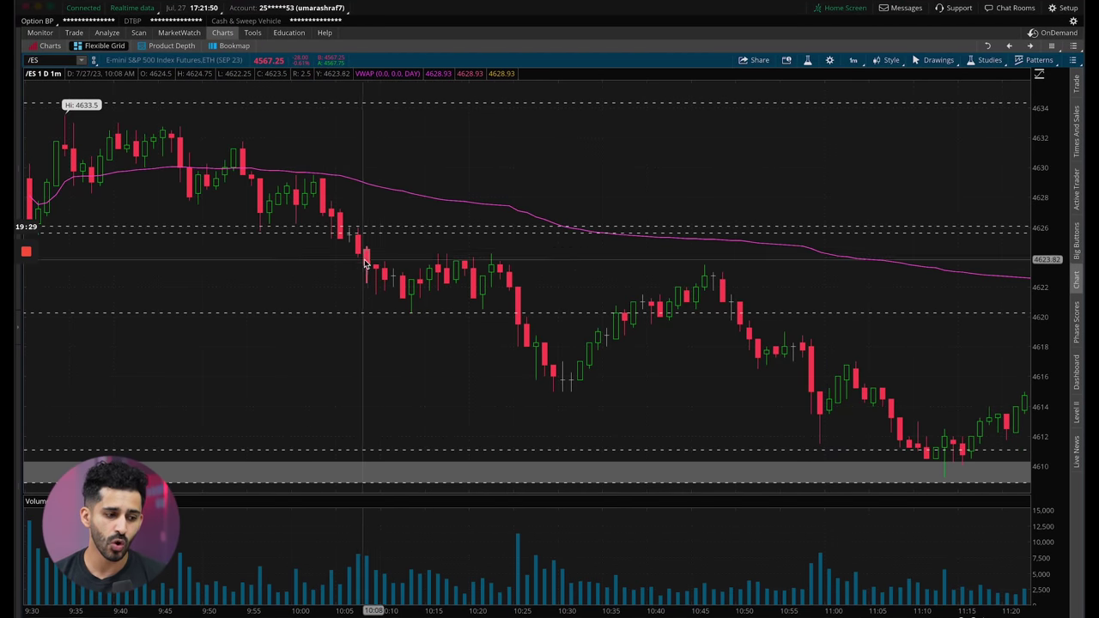
Step: Return to TradeZella's SPY chart and examine the candles around both exit markers, including the 10:08 exit
key(ctrl+Up)
click(326, 369)
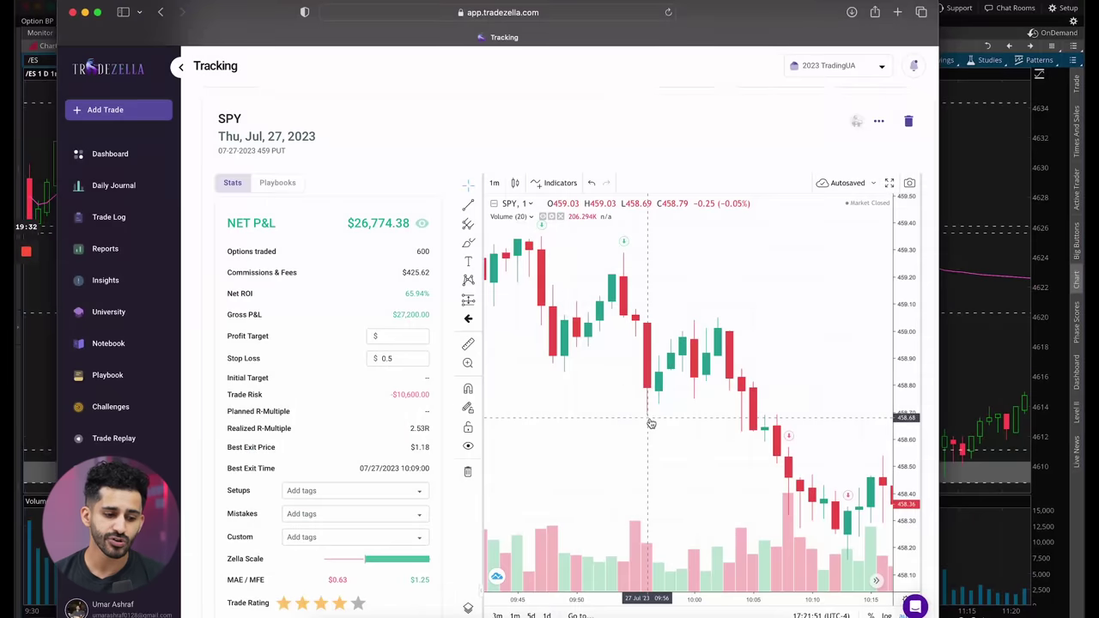
scroll(662, 460, right, 3)
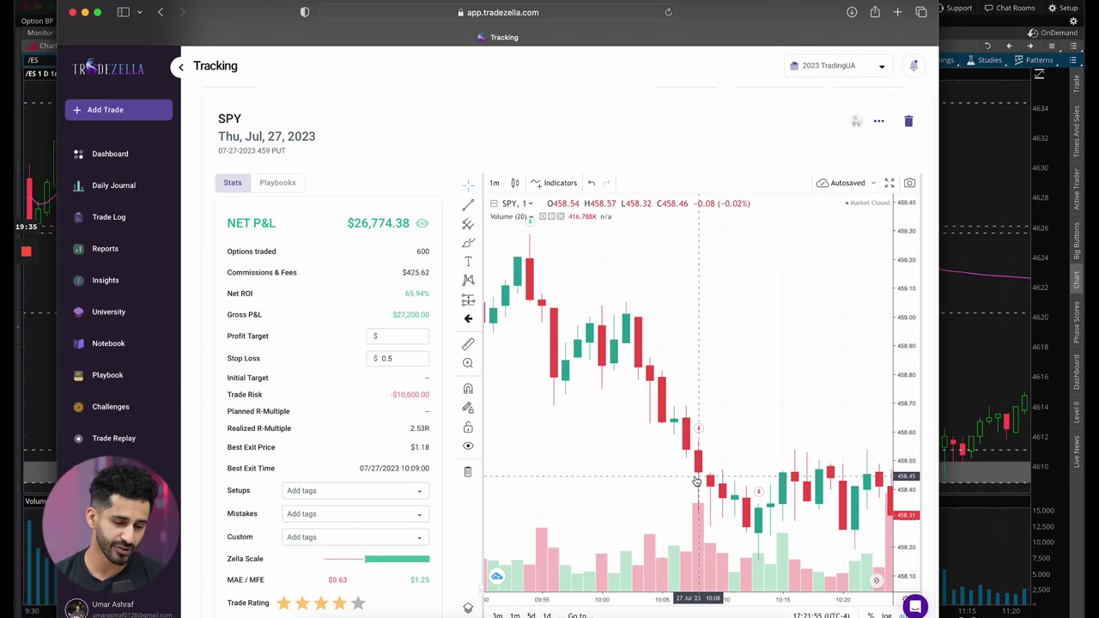
Step: Switch to the /ES chart in thinkorswim and draw a red curved arrow pointing down at the 10:08 exit candle
key(ctrl+Up)
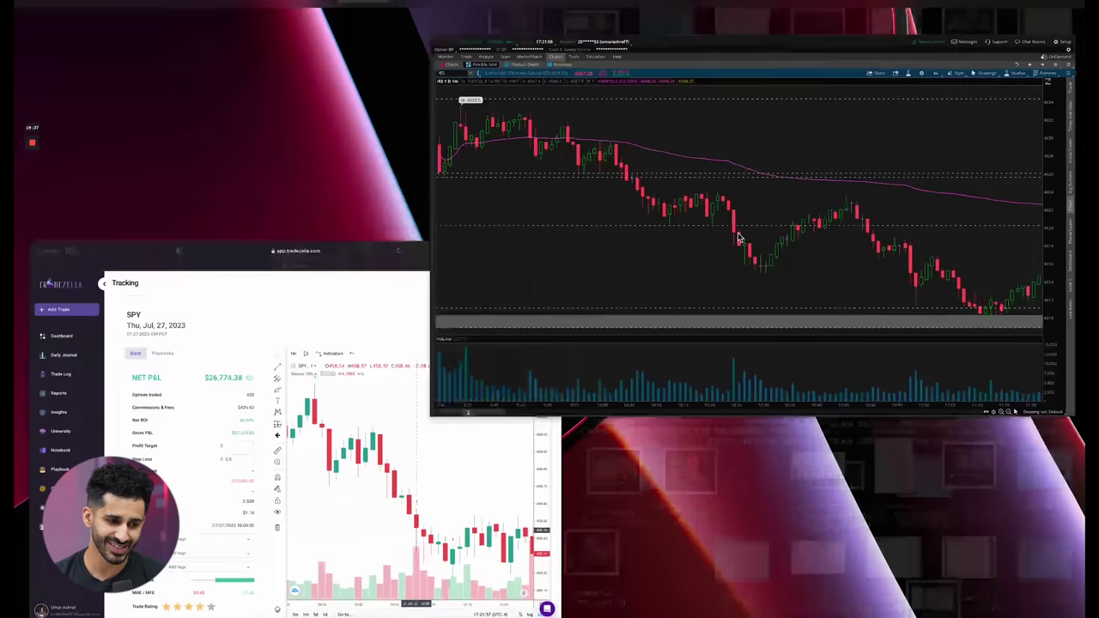
click(780, 183)
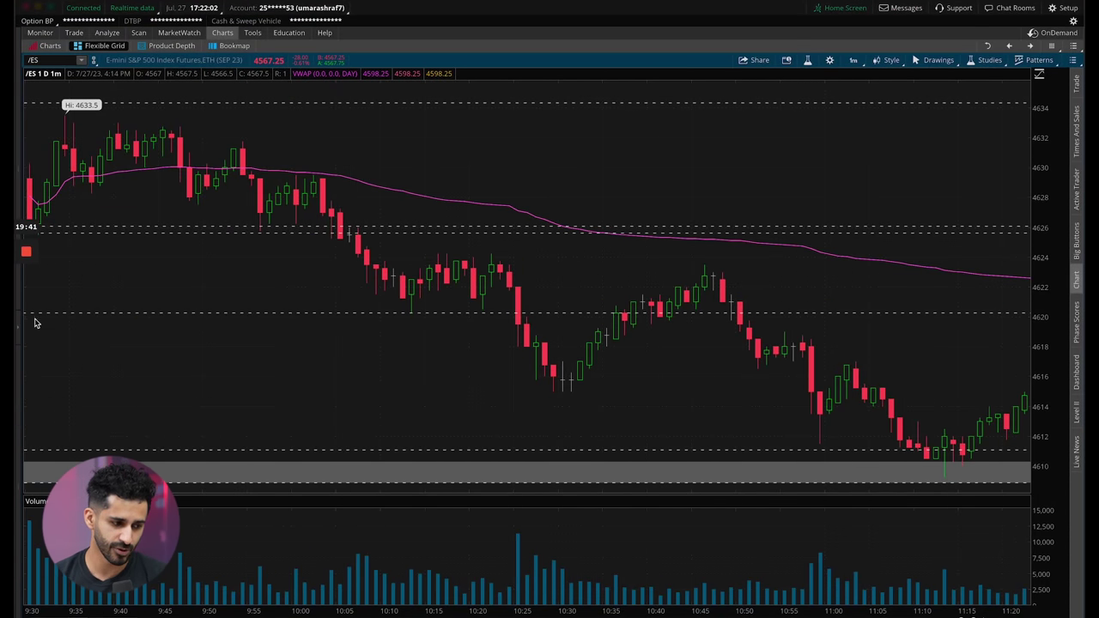
mouse_move(30, 331)
click(27, 357)
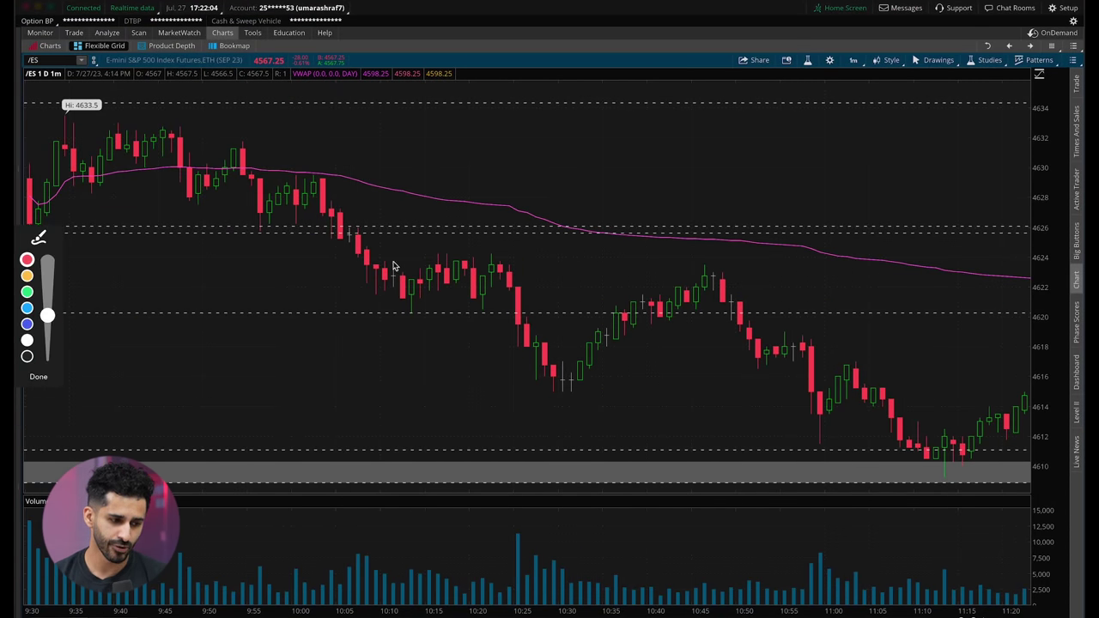
mouse_move(382, 243)
mouse_down()
mouse_move(378, 296)
mouse_move(378, 234)
mouse_up()
mouse_move(245, 275)
mouse_down()
mouse_move(330, 273)
mouse_move(303, 297)
mouse_up()
mouse_move(646, 231)
mouse_down()
mouse_move(650, 172)
mouse_move(598, 215)
mouse_move(696, 238)
mouse_up()
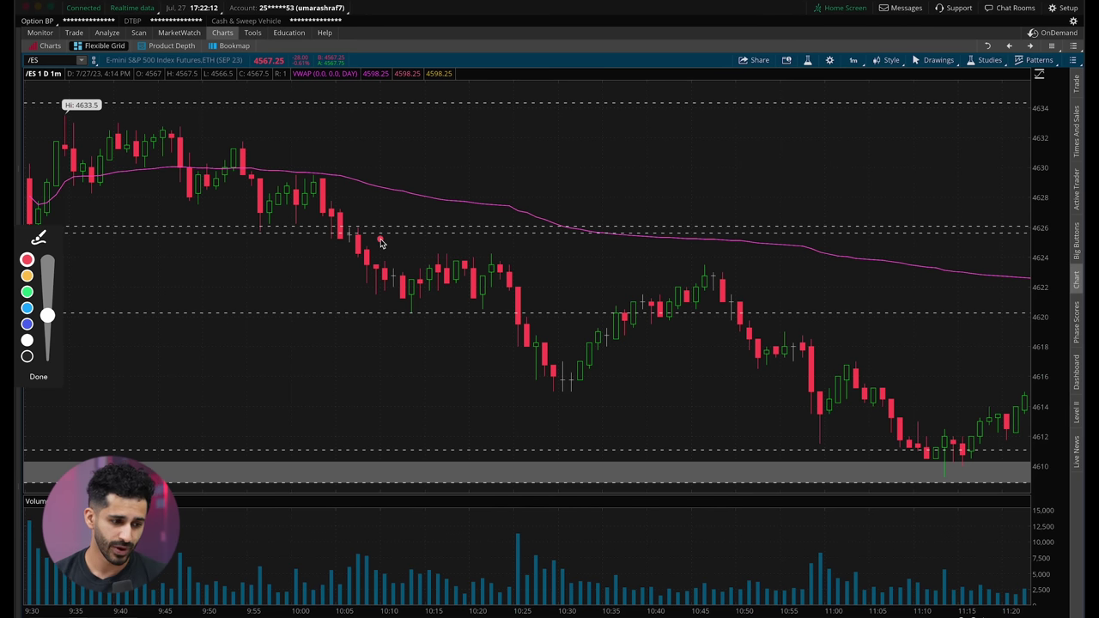
mouse_move(380, 239)
mouse_down()
mouse_move(344, 279)
mouse_move(388, 272)
mouse_up()
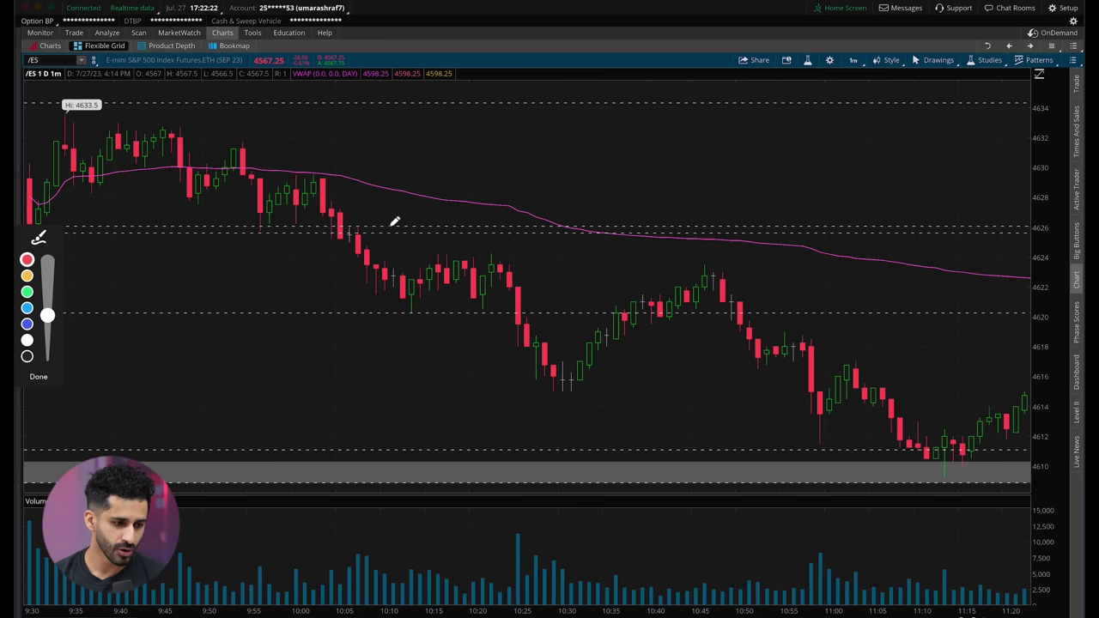
drag(350, 168, 383, 227)
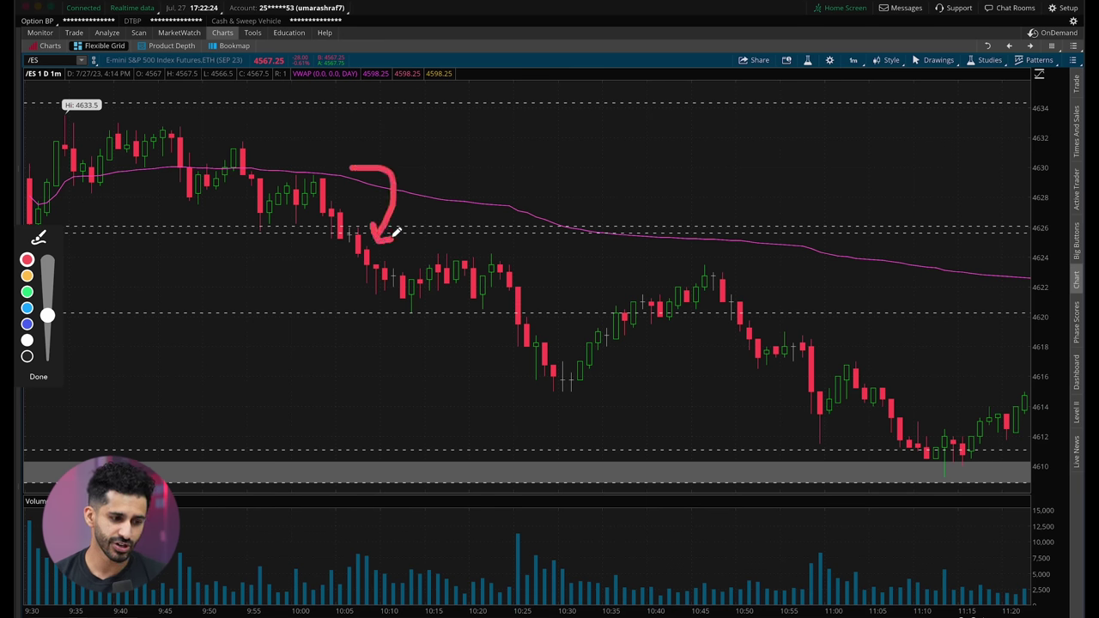
Step: Draw a short red horizontal line at about 4623 beside the 10:08 candle and finish annotating
mouse_move(286, 242)
mouse_down()
mouse_move(331, 243)
mouse_move(317, 251)
mouse_move(371, 270)
mouse_move(430, 204)
mouse_move(477, 192)
mouse_move(686, 359)
mouse_up()
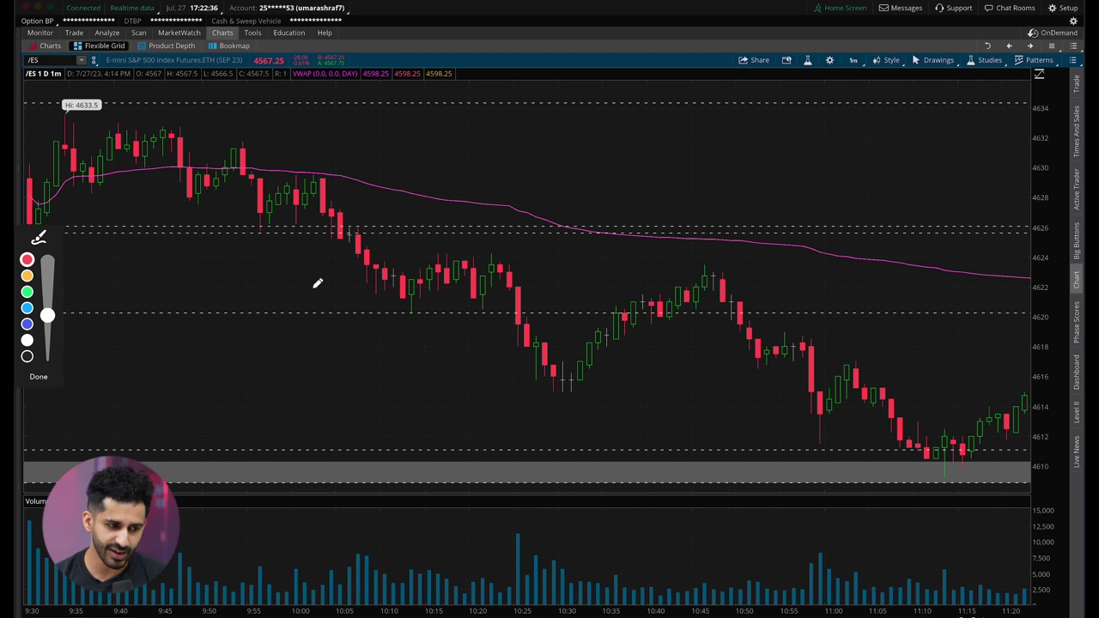
drag(360, 270, 292, 270)
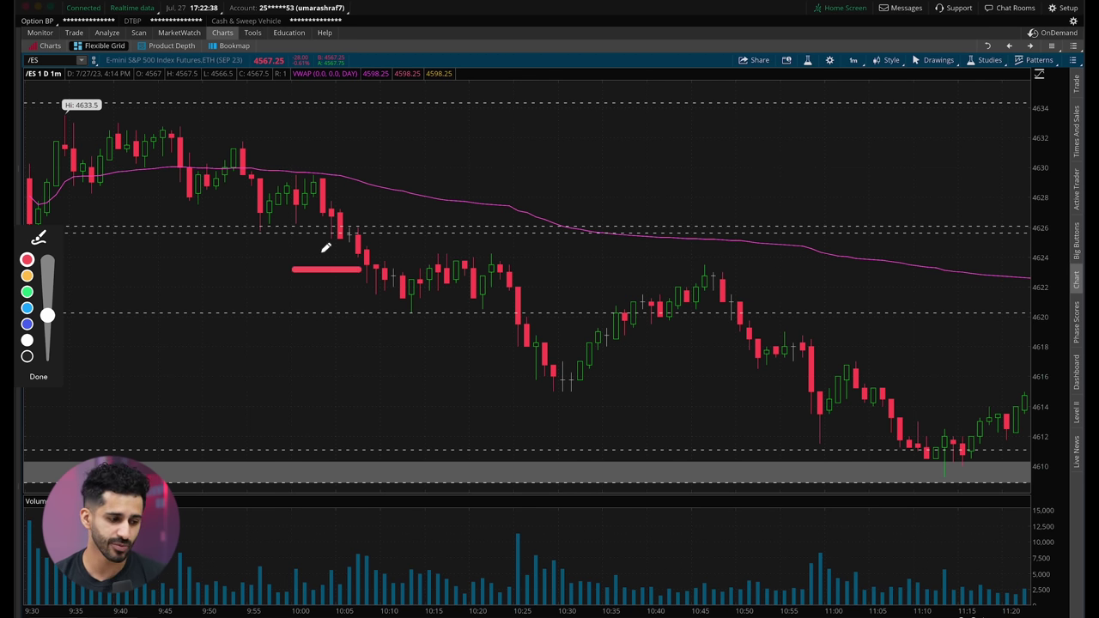
click(40, 376)
Step: Review the SPY trade's Running P&L graph in TradeZella and examine the second exit marker at 10:13
key(ctrl+Up)
click(373, 418)
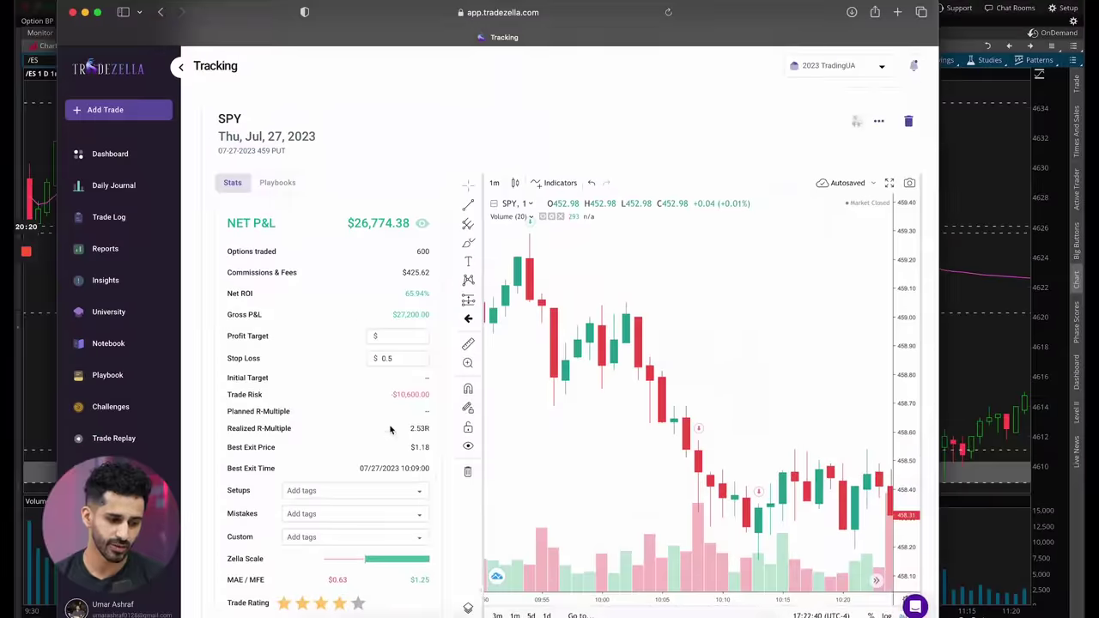
scroll(422, 463, down, 1)
scroll(422, 463, down, 2)
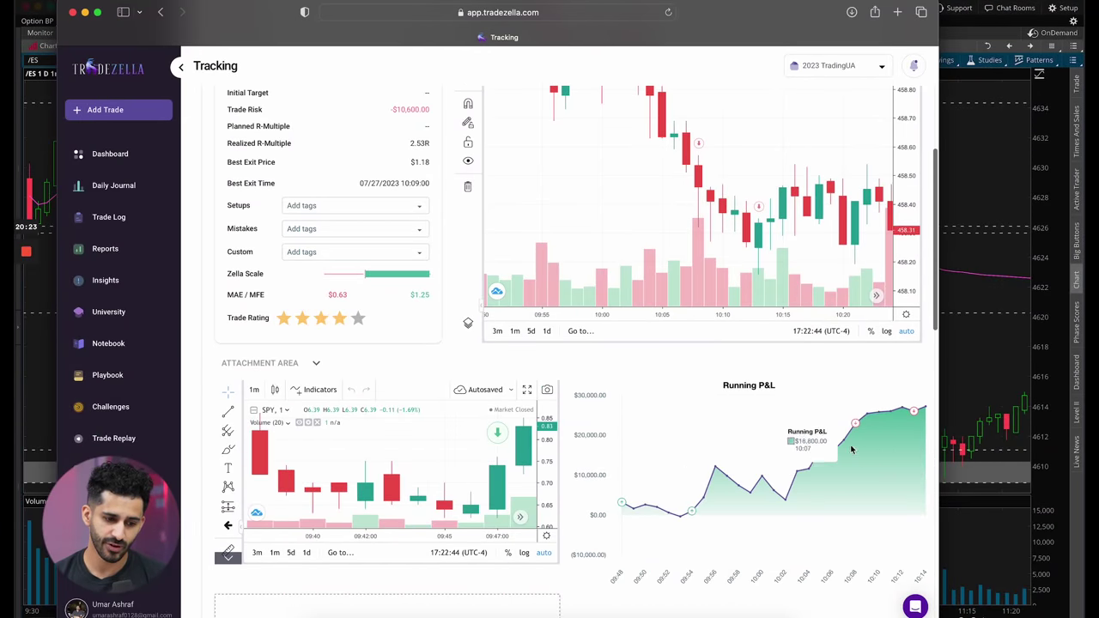
scroll(657, 275, left, 3)
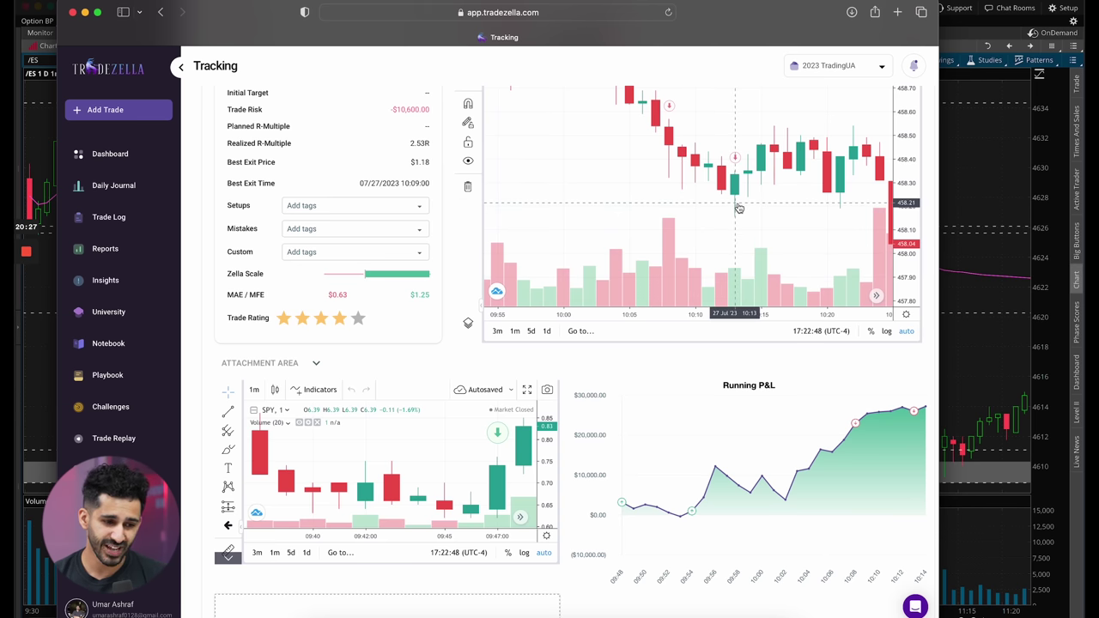
Step: On the /ES chart, draw a red curved arrow to the 10:13 candle and another showing a bounce up to VWAP
key(ctrl+Up)
click(404, 288)
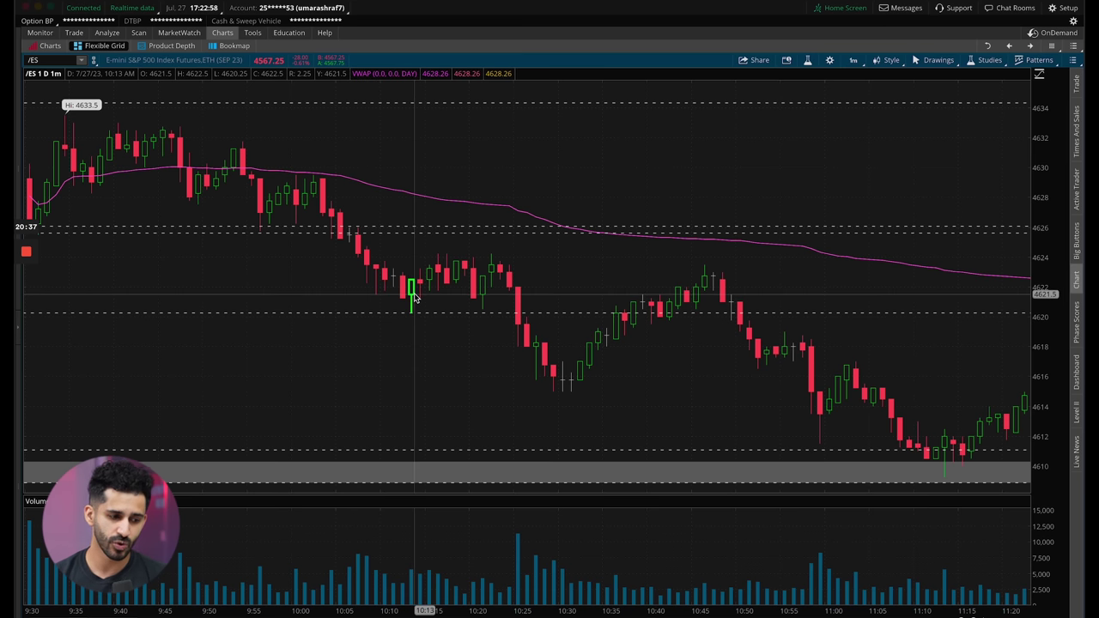
mouse_move(35, 319)
click(26, 355)
drag(257, 299, 411, 337)
mouse_move(358, 248)
mouse_down()
mouse_move(412, 295)
mouse_move(503, 207)
mouse_move(513, 224)
mouse_up()
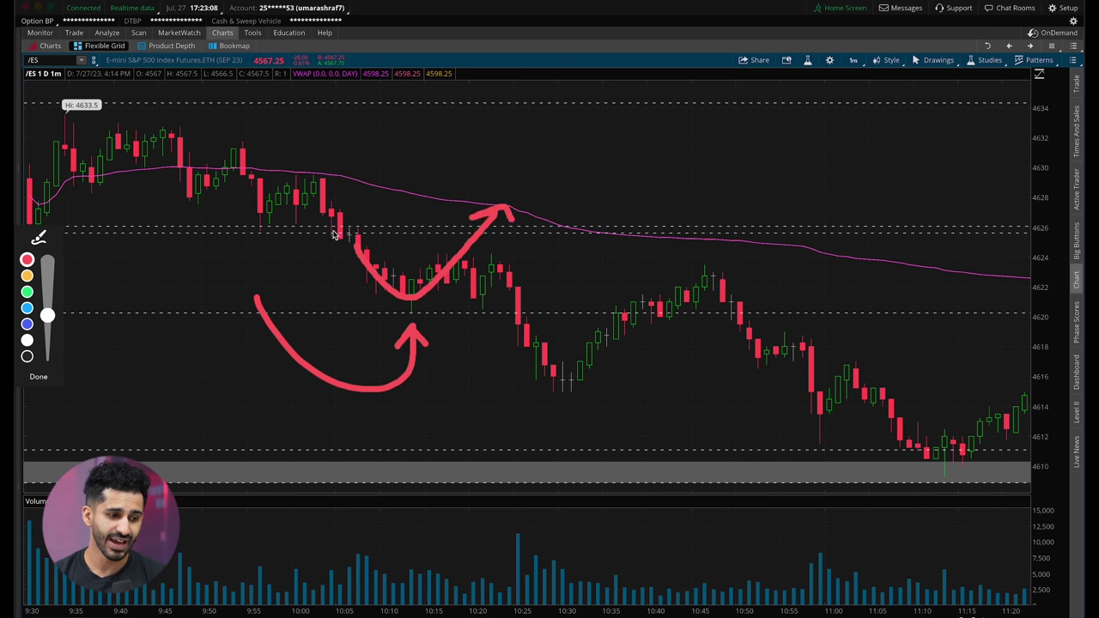
Step: Draw a red horizontal line at about 4626 across the bounce arrow and add a question mark above it
drag(334, 232, 584, 230)
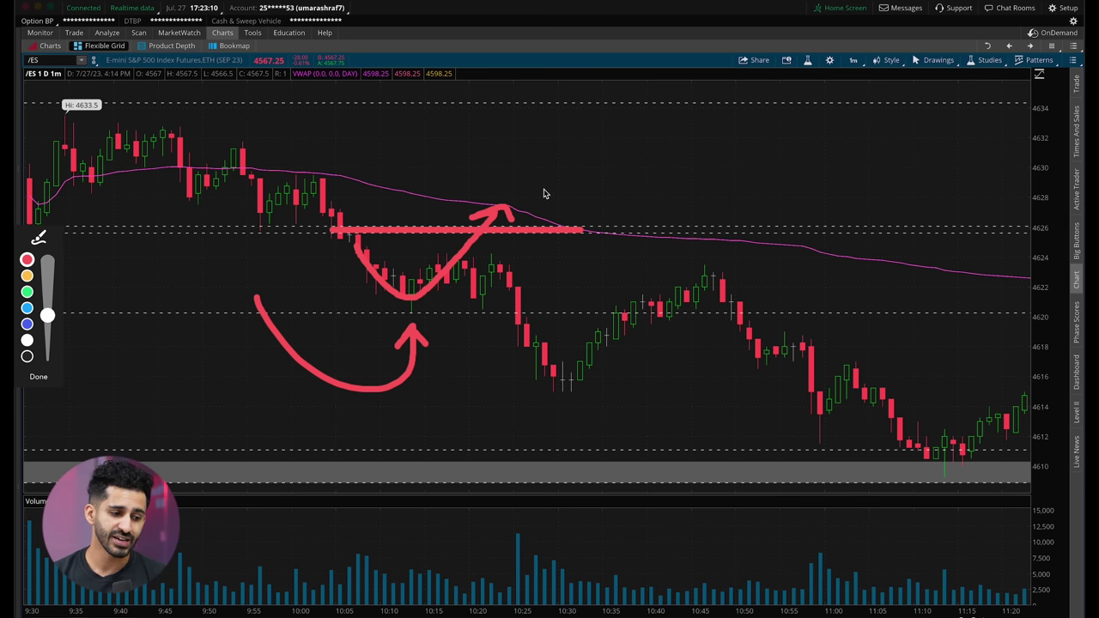
mouse_move(548, 191)
mouse_down()
mouse_move(569, 149)
mouse_move(539, 153)
mouse_up()
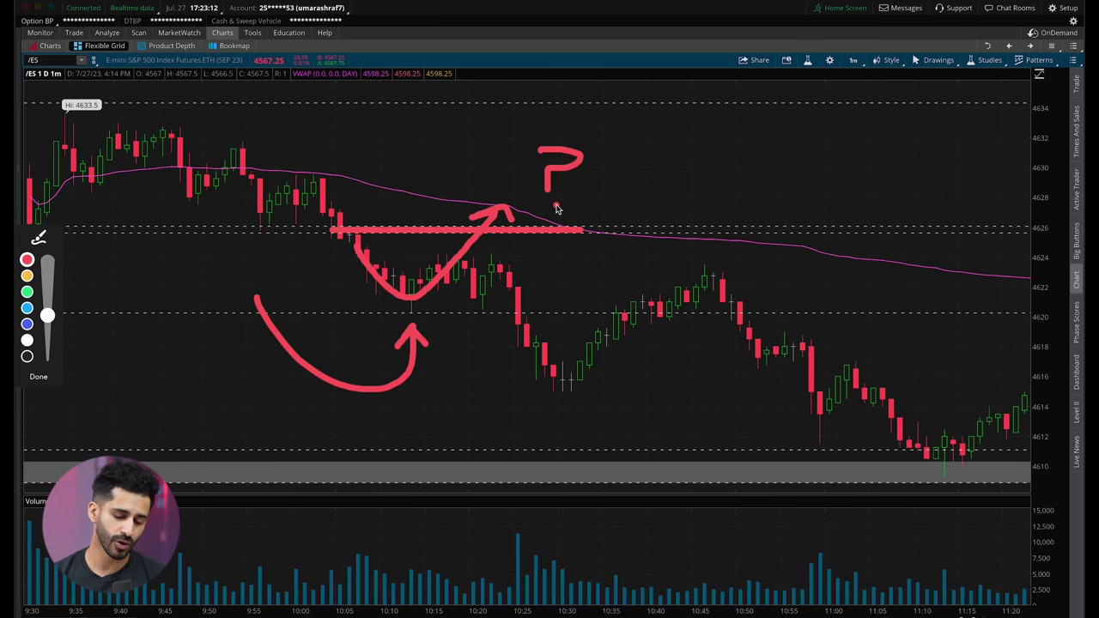
click(38, 378)
Step: Return to the SPY trade in TradeZella and review its profit and risk stats
key(ctrl+Up)
click(511, 320)
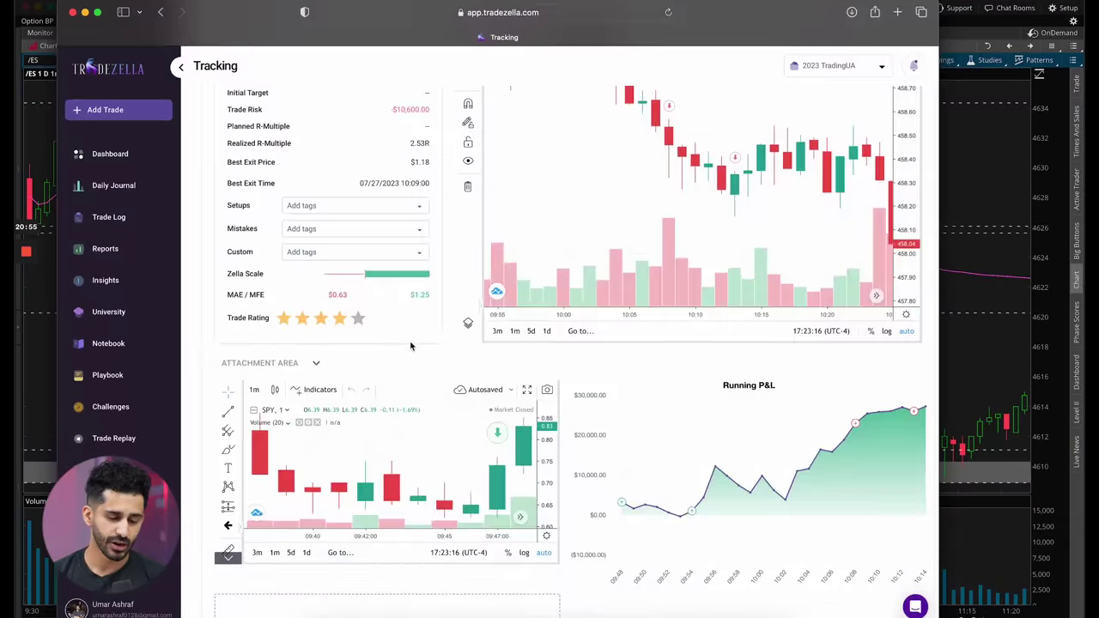
scroll(410, 346, up, 5)
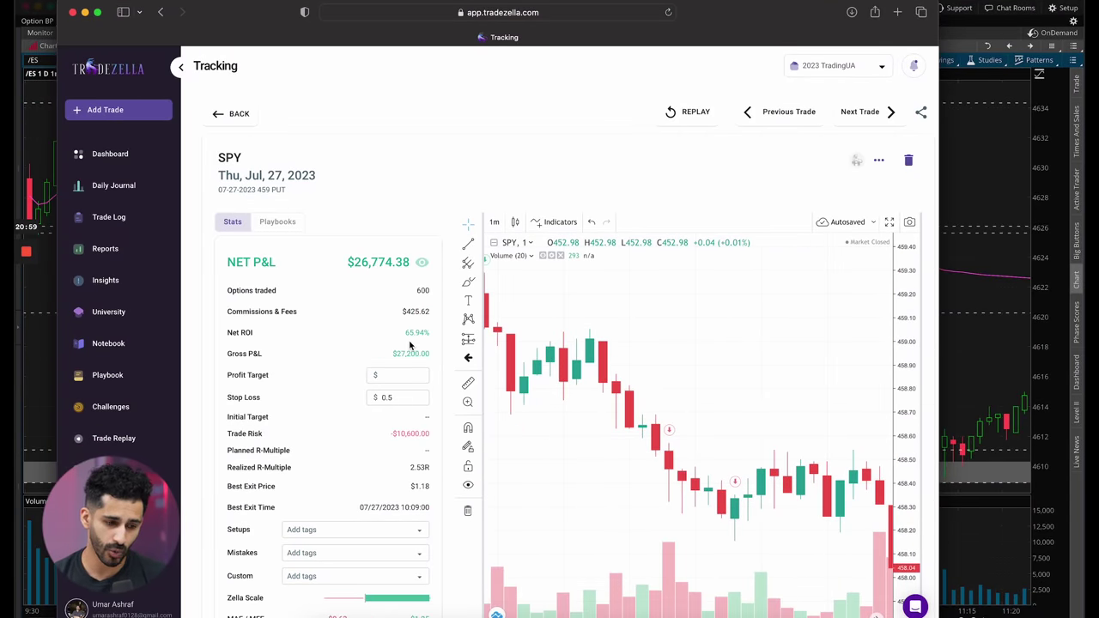
Step: Switch to the /ES chart and draw a red horizontal line at about 4624 along the 10:10 to 10:25 highs
key(ctrl+Up)
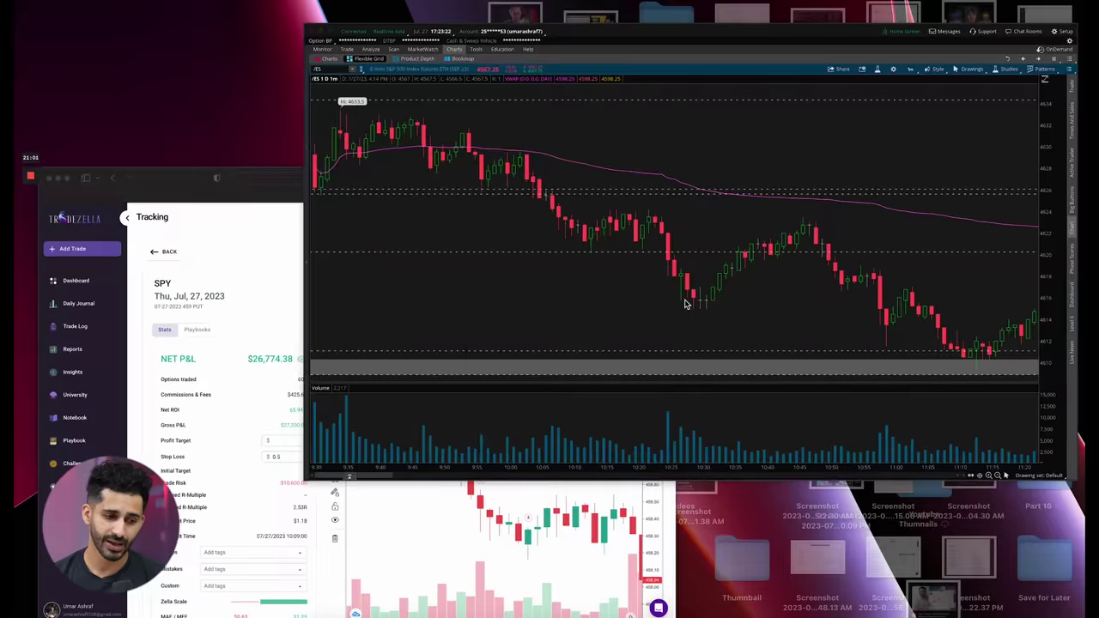
click(685, 303)
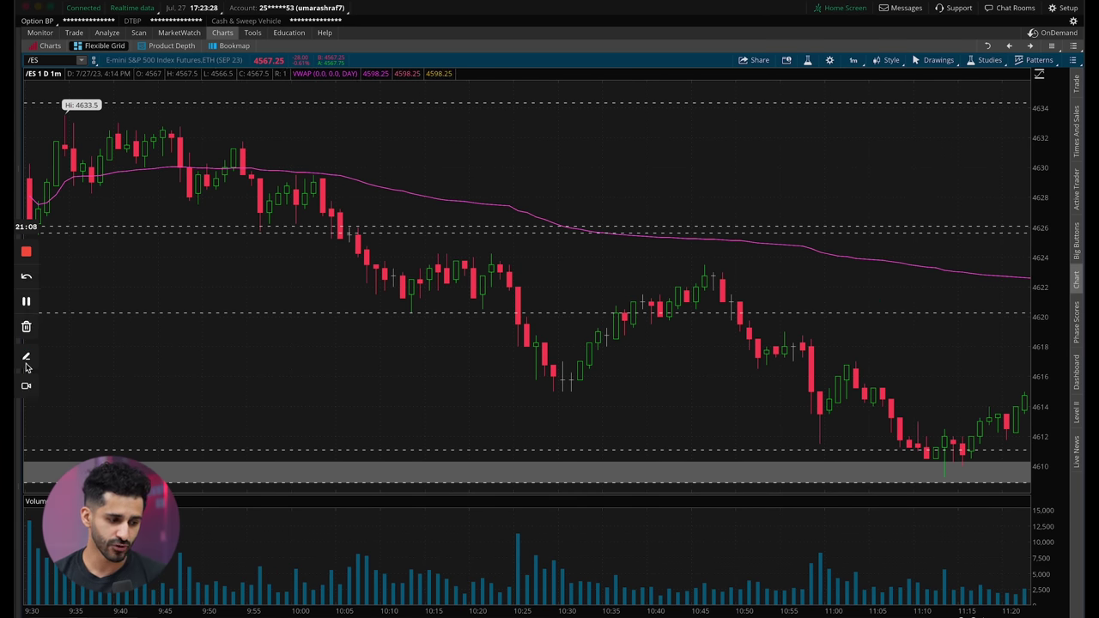
click(26, 361)
drag(384, 267, 520, 266)
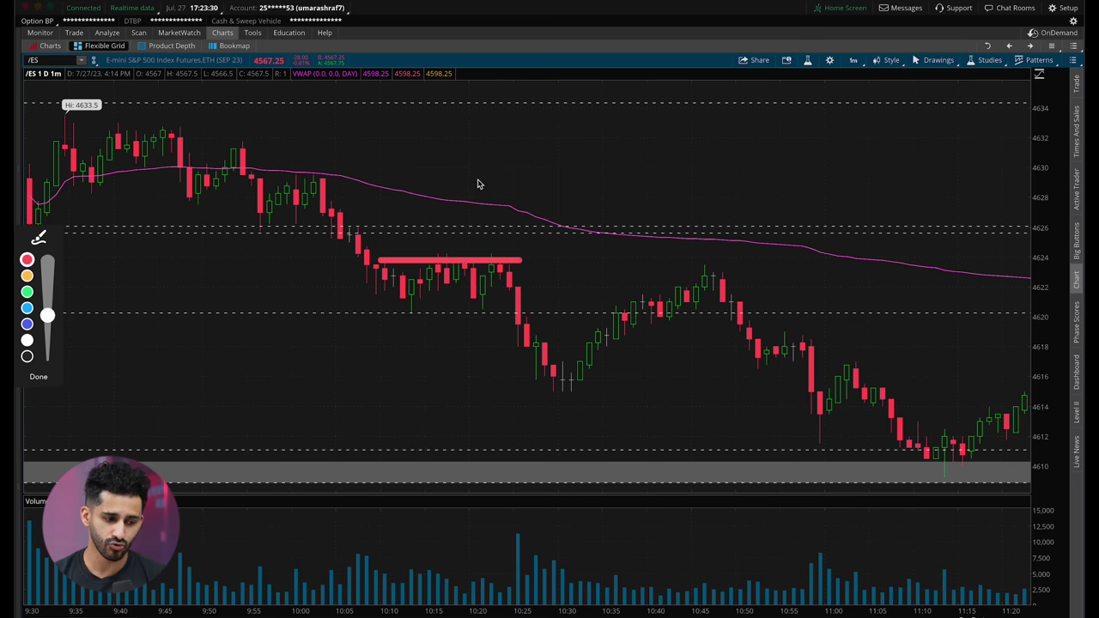
Step: Draw red strokes on the /ES chart from the 10:10 candles to the 10:45 rebound, plus a horizontal line at about 4624 above it
mouse_move(478, 183)
mouse_down()
mouse_move(455, 225)
mouse_move(502, 228)
mouse_up()
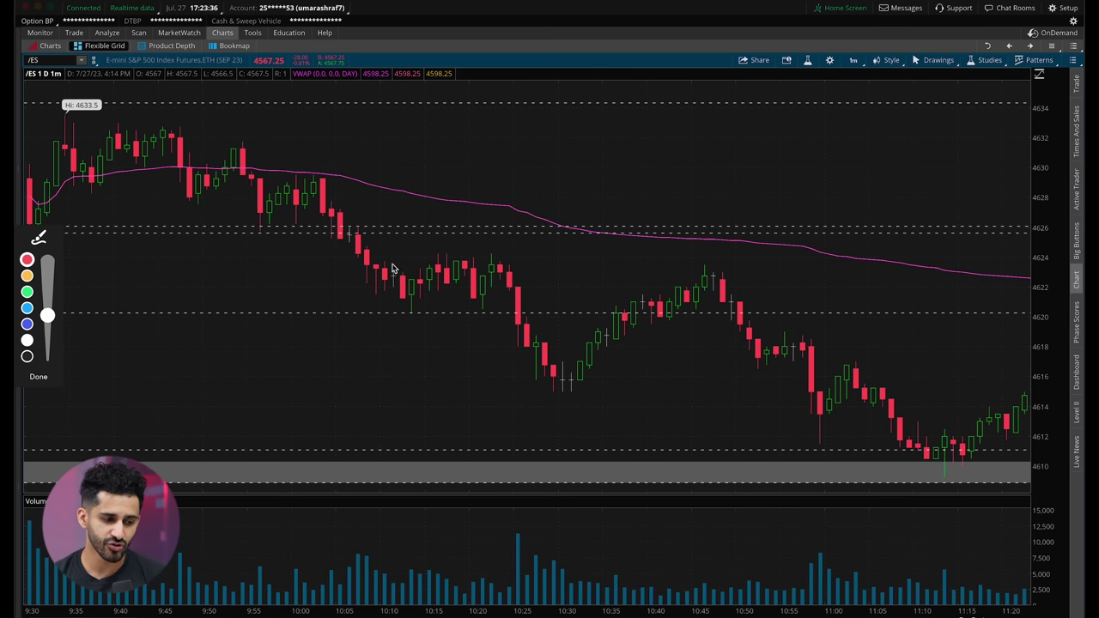
mouse_move(376, 260)
mouse_down()
mouse_move(565, 260)
mouse_move(510, 274)
mouse_move(563, 385)
mouse_move(715, 276)
mouse_up()
drag(598, 261, 794, 261)
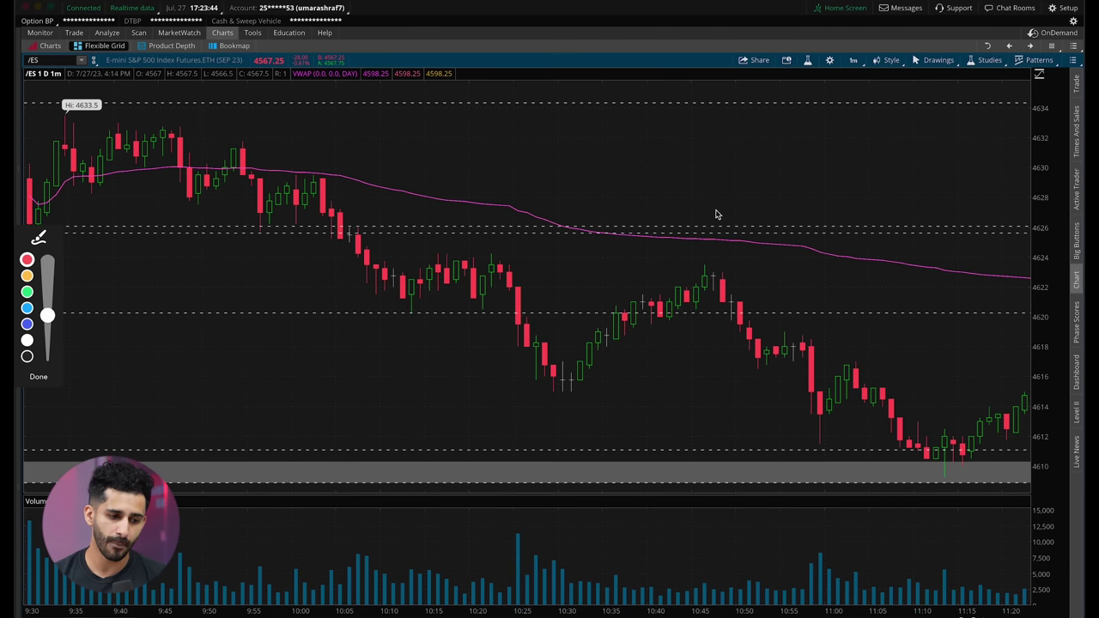
Step: Circle the area just above VWAP near 10:48 in red and draw a curved arrow toward it from the 10:25 candles
mouse_move(755, 203)
mouse_down()
mouse_move(701, 211)
mouse_move(756, 205)
mouse_move(740, 200)
mouse_up()
mouse_move(525, 254)
mouse_down()
mouse_move(587, 180)
mouse_move(655, 206)
mouse_move(642, 226)
mouse_up()
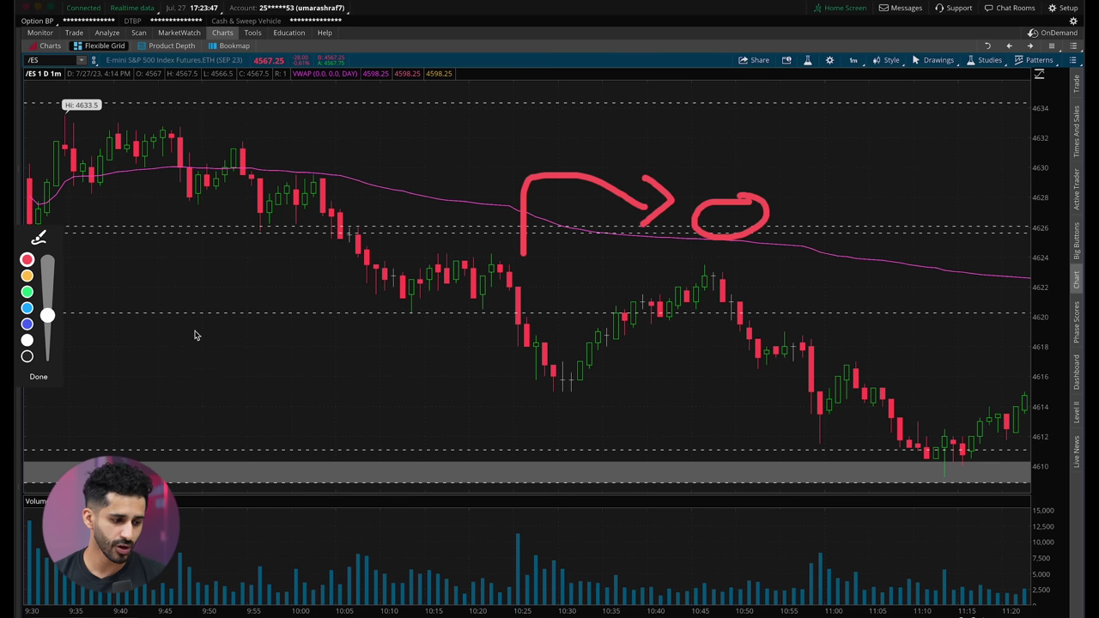
click(38, 376)
Step: On the full-day /ES chart, circle the 9:45 to 10:15 decline and draw red strokes along the session low and down toward it
scroll(527, 283, down, 3)
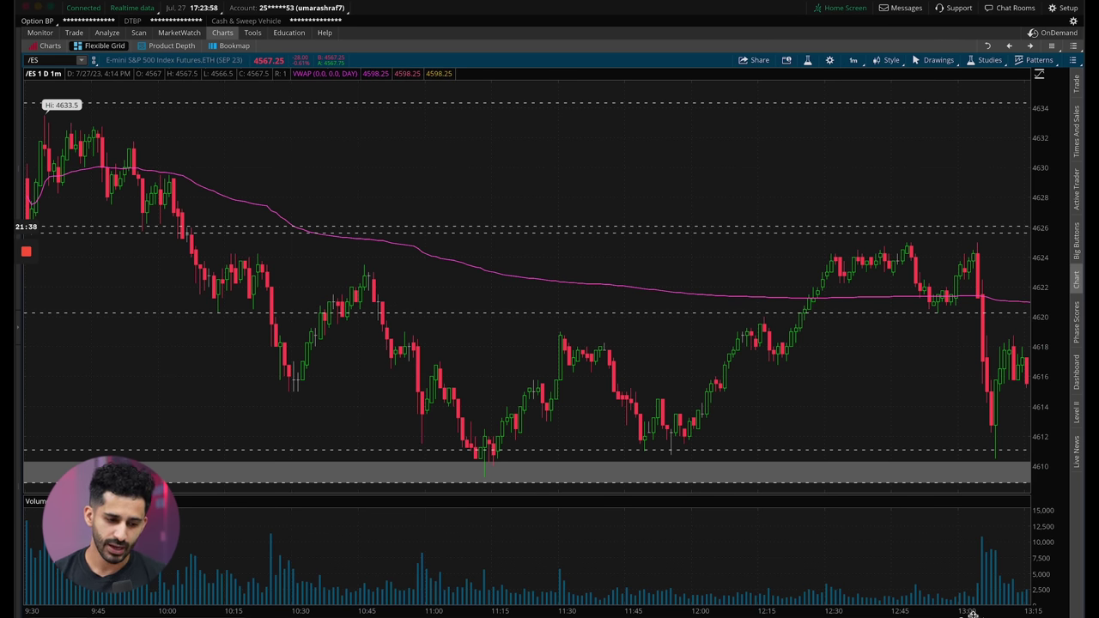
scroll(517, 265, down, 3)
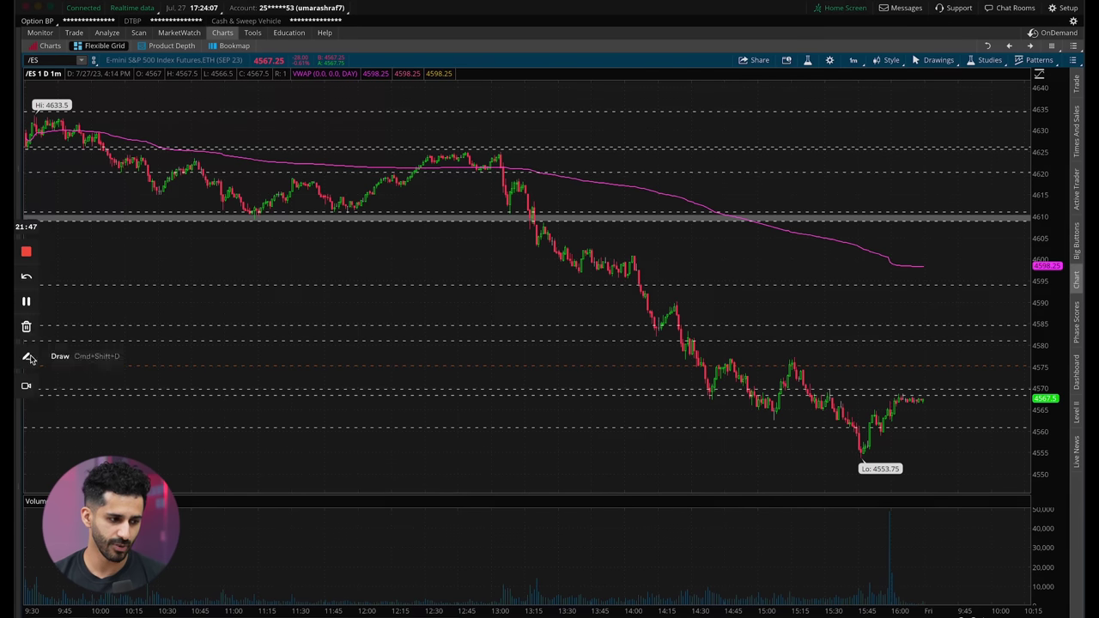
click(26, 356)
mouse_move(63, 123)
mouse_down()
mouse_move(99, 168)
mouse_move(127, 153)
mouse_move(67, 127)
mouse_up()
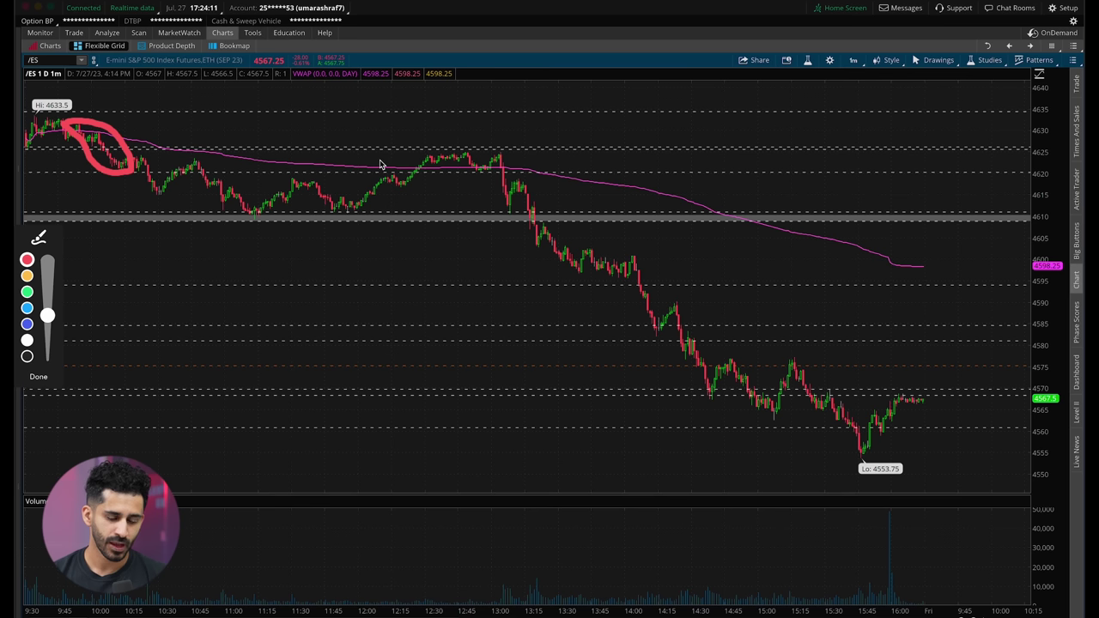
drag(826, 465, 919, 467)
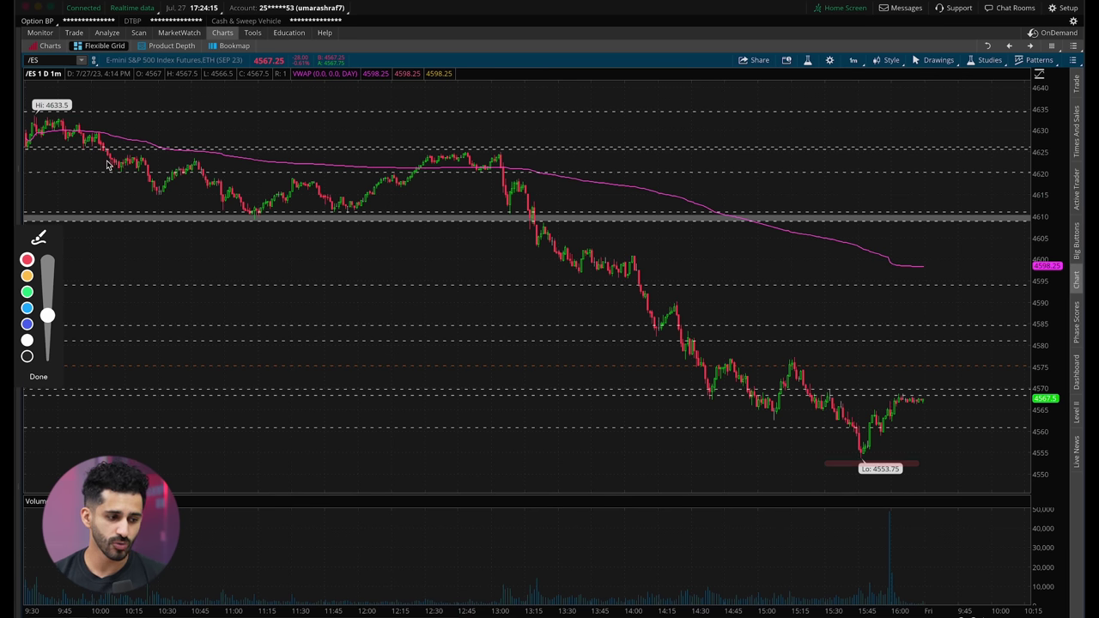
drag(105, 162, 746, 472)
click(45, 378)
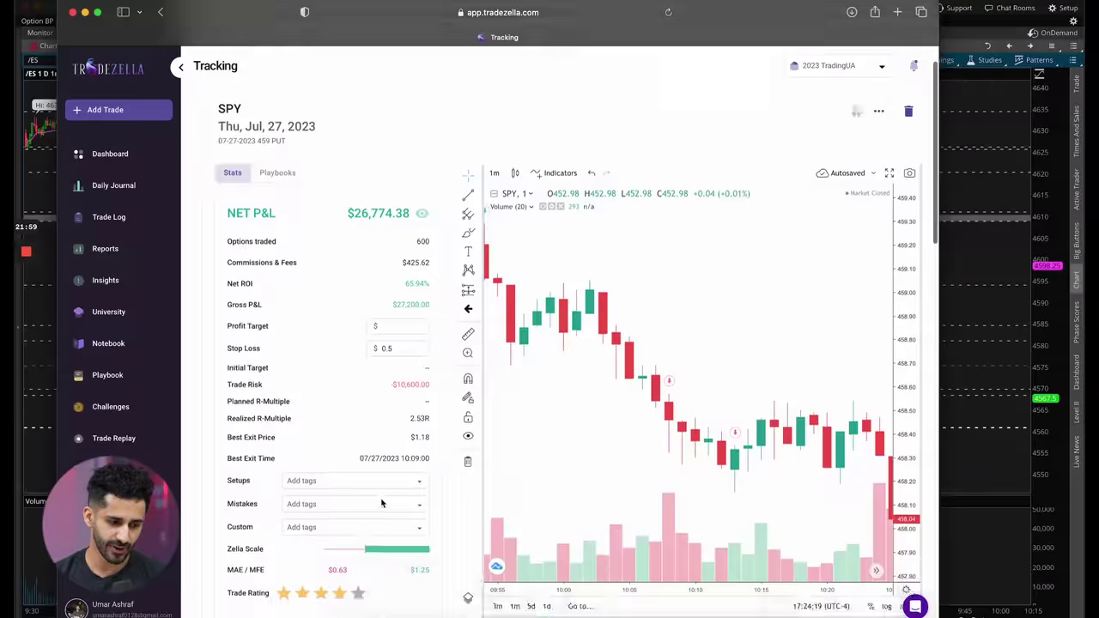
Step: In the SPY trade in TradeZella, examine the option's price chart from the 9:47 entry area through the exits to about 15:47
scroll(333, 500, down, 5)
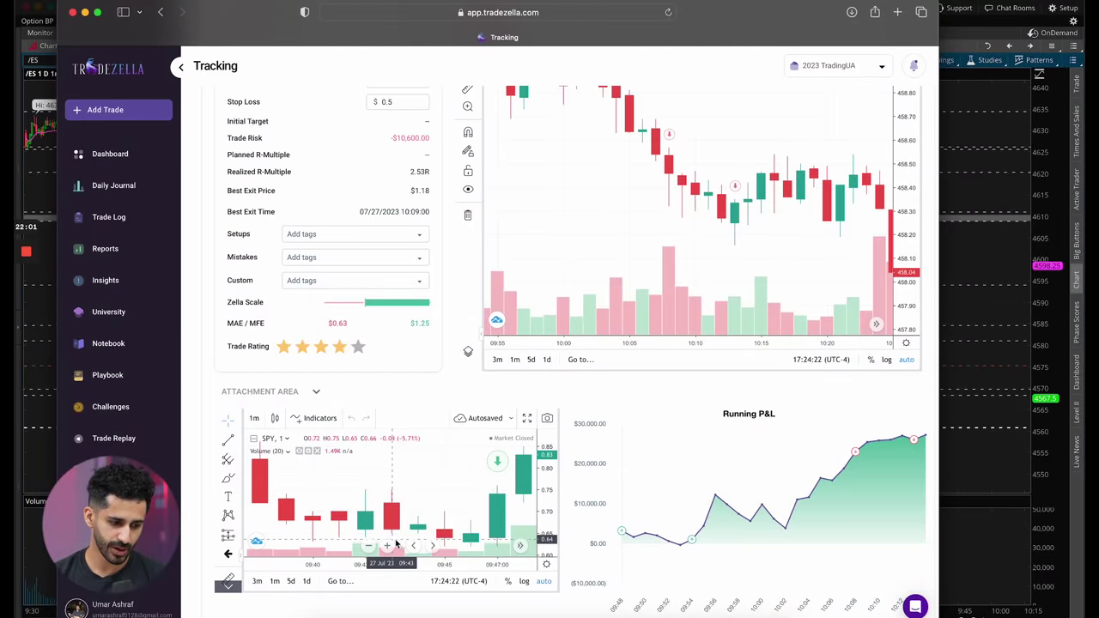
scroll(368, 549, down, 5)
scroll(367, 550, up, 5)
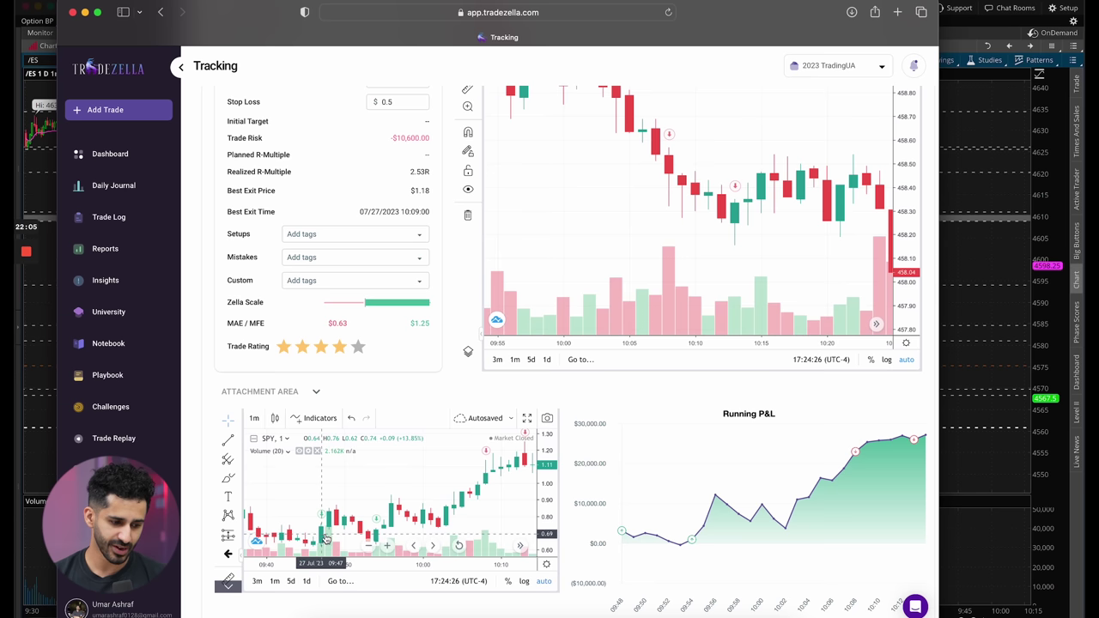
scroll(404, 507, right, 3)
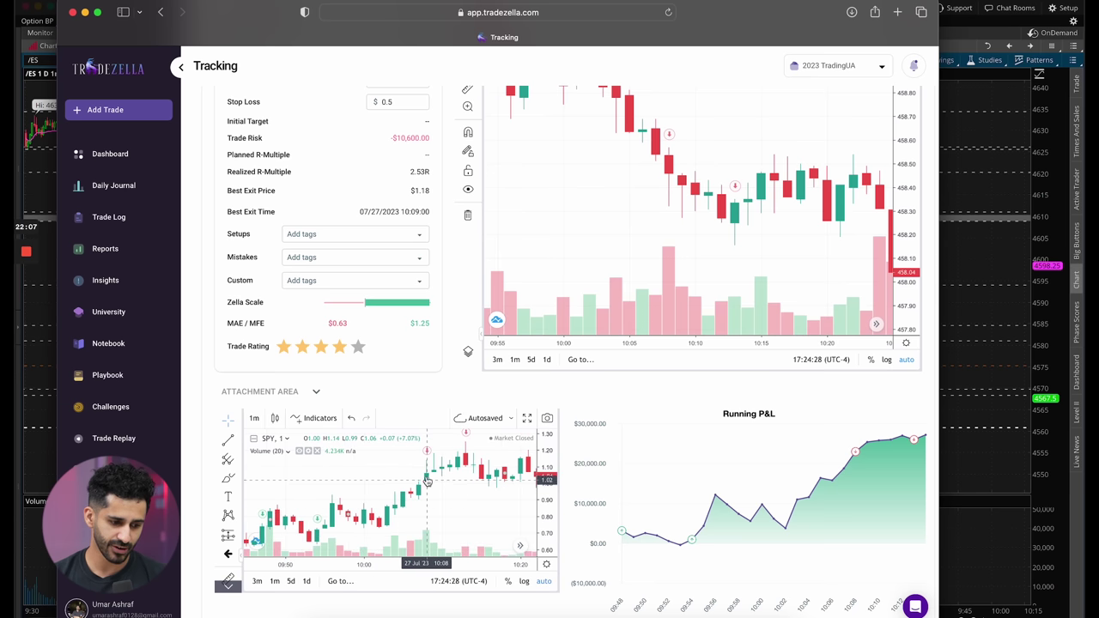
scroll(443, 481, right, 2)
scroll(446, 494, right, 6)
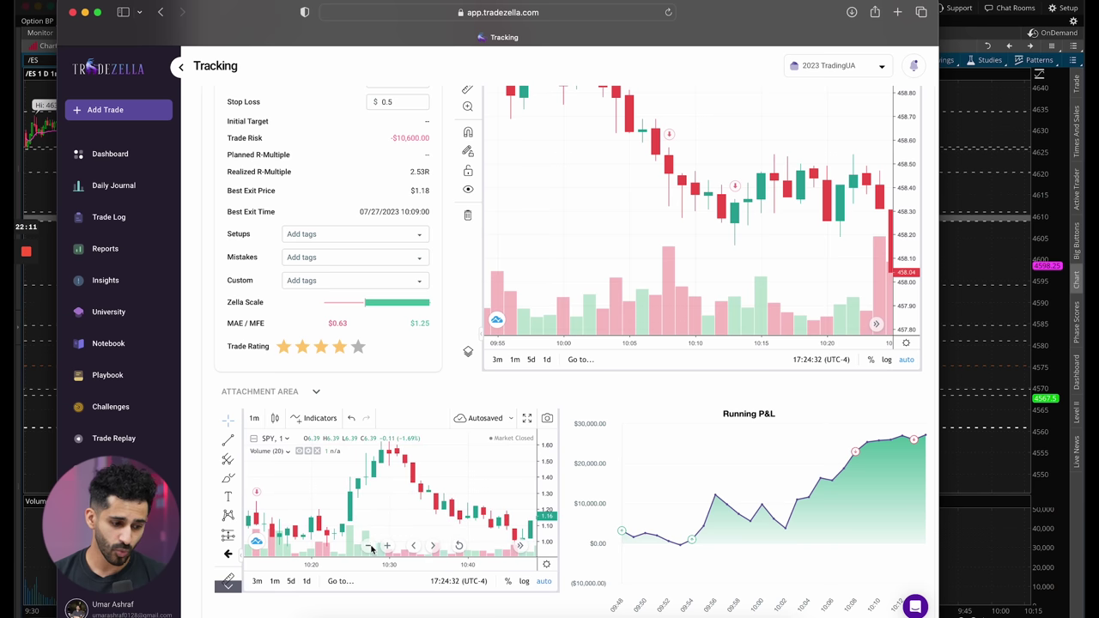
scroll(468, 515, down, 5)
scroll(481, 513, up, 5)
scroll(481, 515, right, 8)
scroll(320, 491, right, 8)
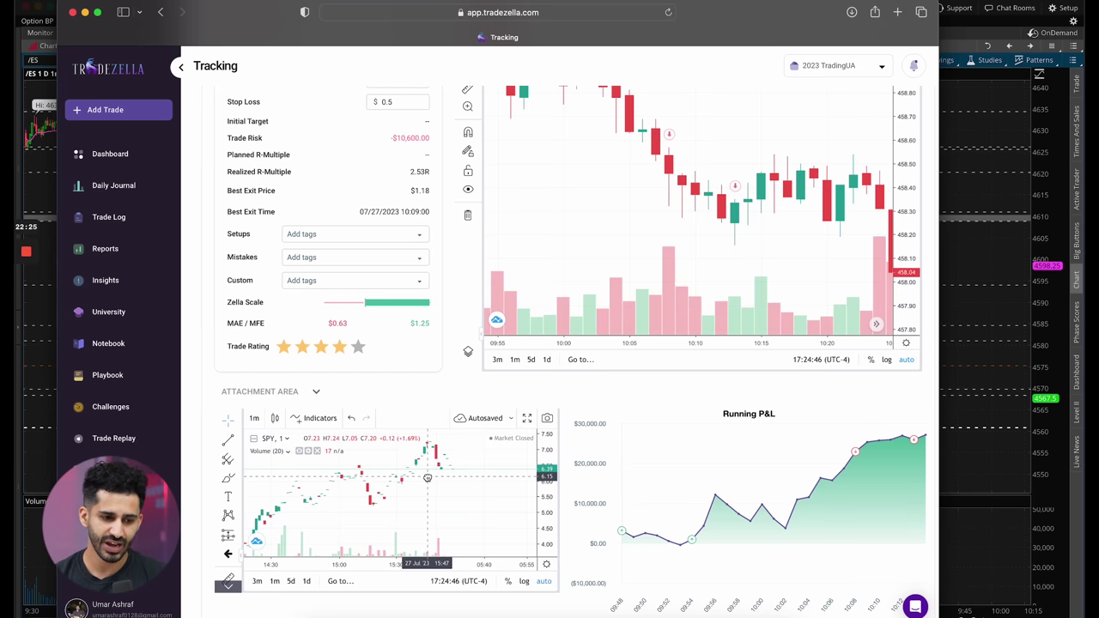
Step: Check the full-day /ES chart again, and return to the SPY trade in TradeZella to examine the order-flow screenshots in its note
key(ctrl+Up)
click(832, 270)
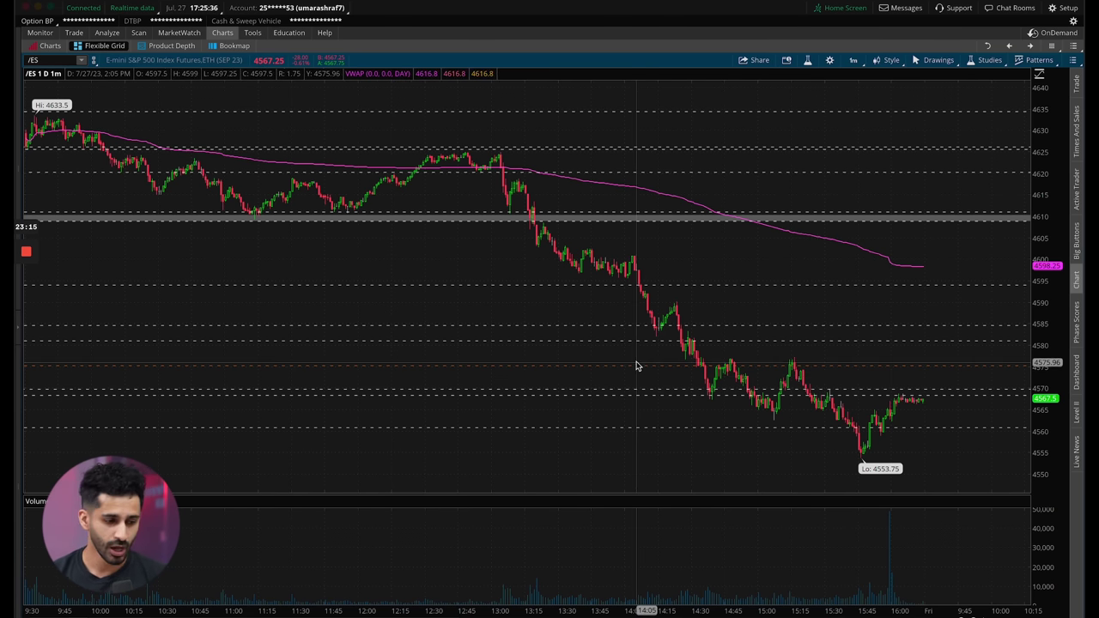
key(ctrl+Up)
click(666, 466)
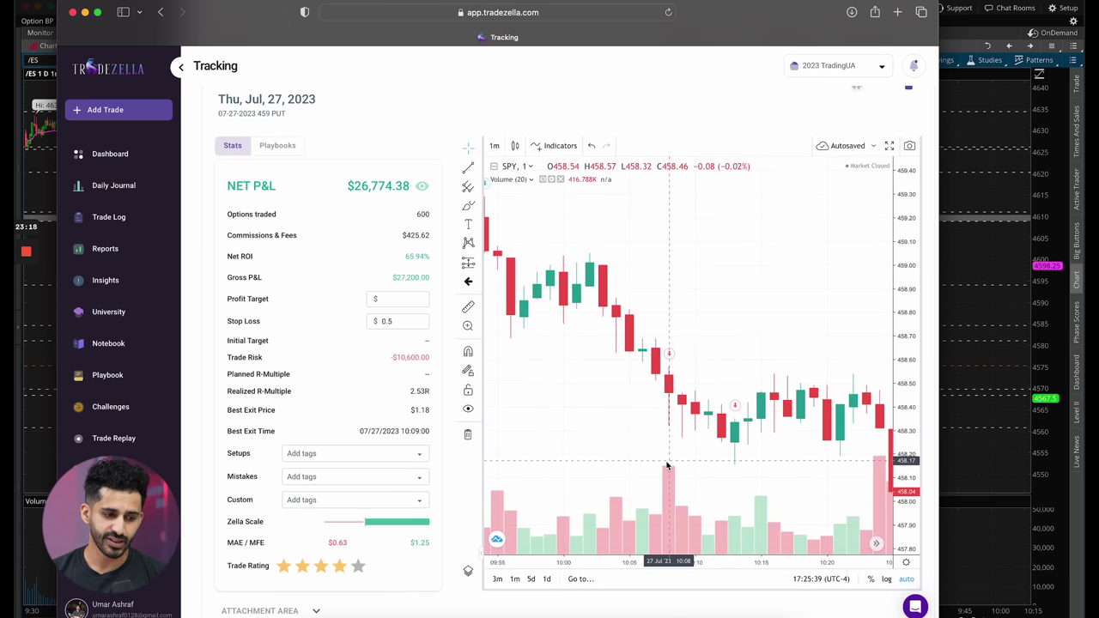
scroll(649, 594, down, 1)
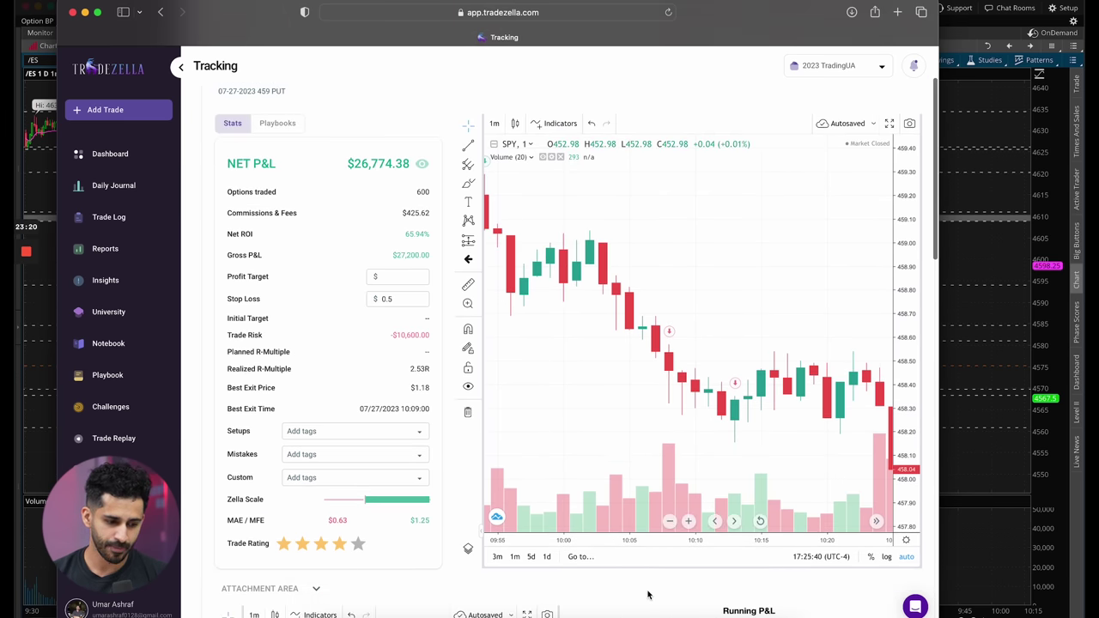
scroll(649, 595, down, 15)
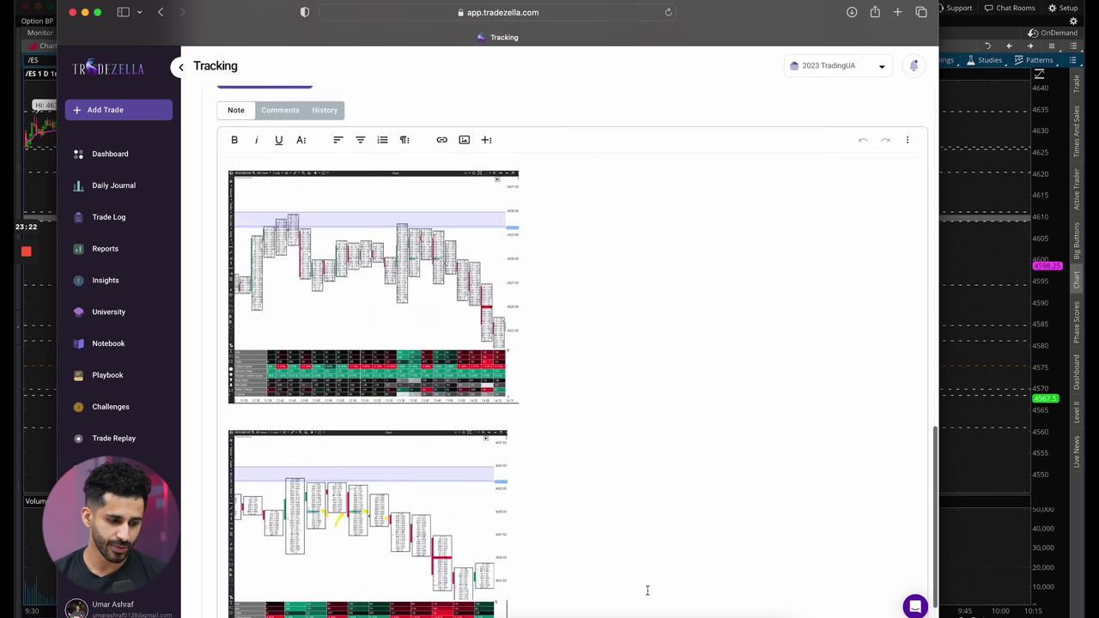